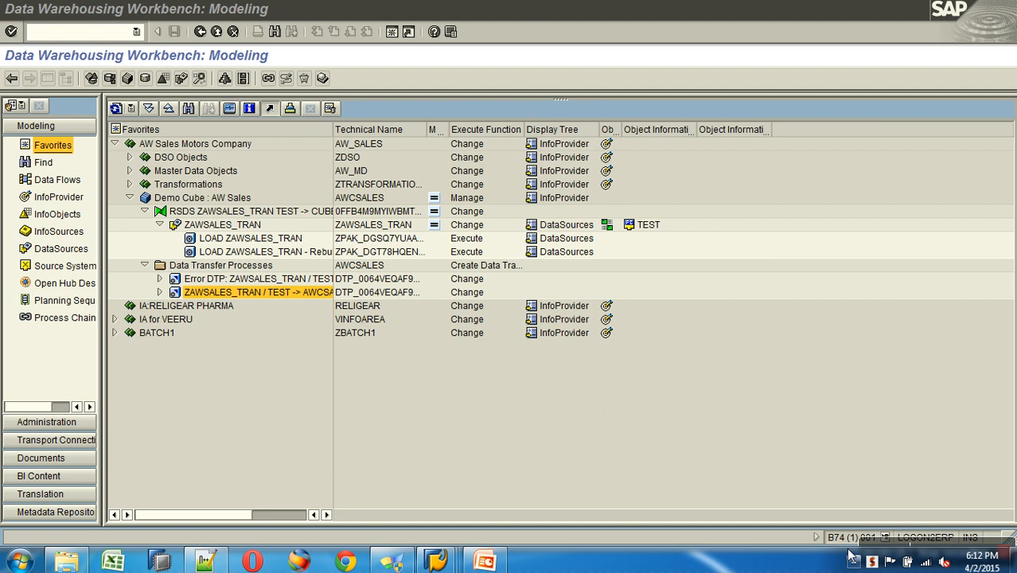
Step: Widen the Favorites column and collapse the RSDS transformation and Data Transfer Processes nodes under Demo Cube : AW Sales
click(338, 130)
drag(337, 130, 418, 130)
click(144, 212)
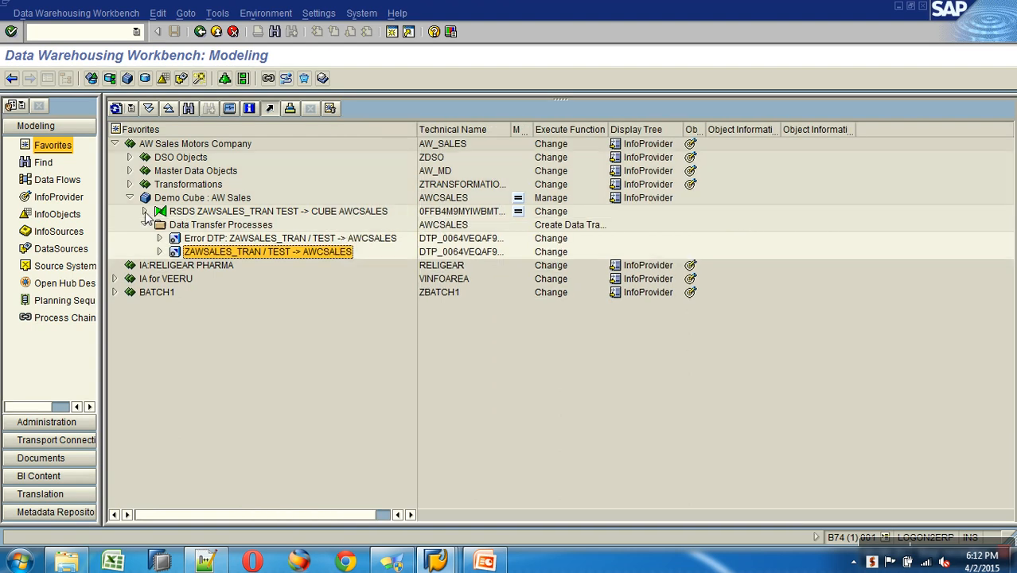
click(145, 225)
Step: Select Demo Cube : AW Sales, then expand DSO Objects and select the Demo Sales object ZO_SALES
click(217, 199)
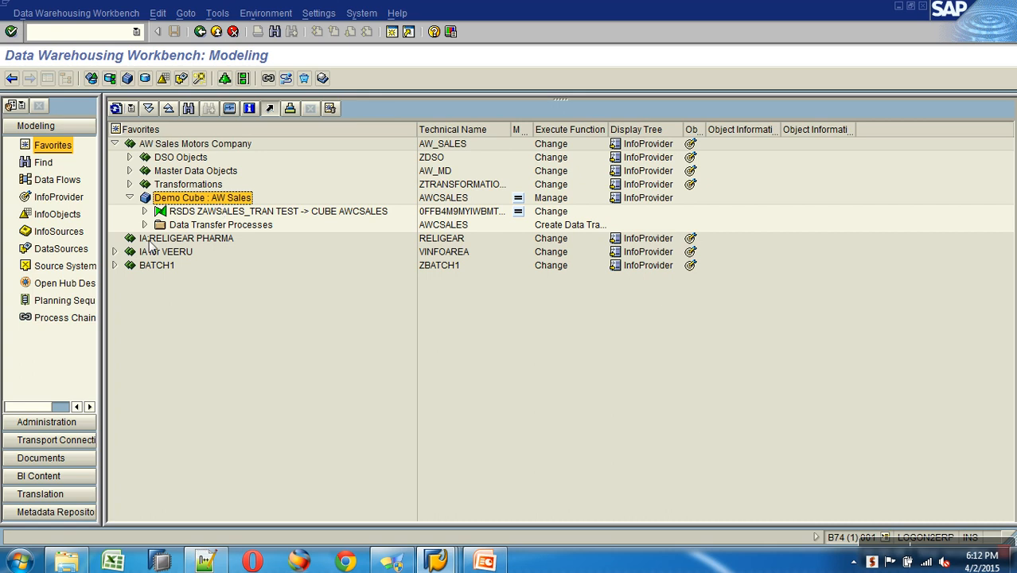
click(129, 158)
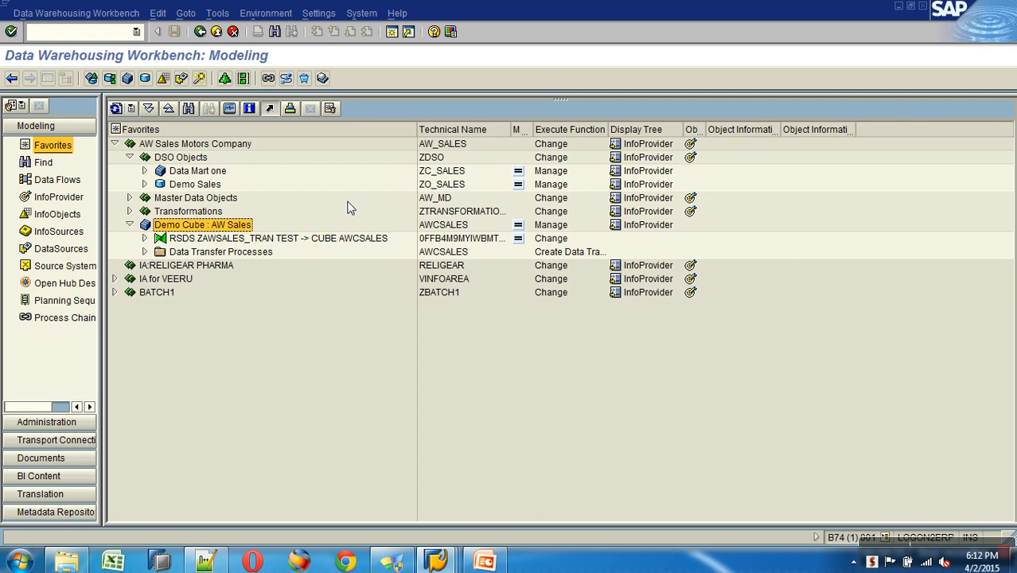
click(436, 187)
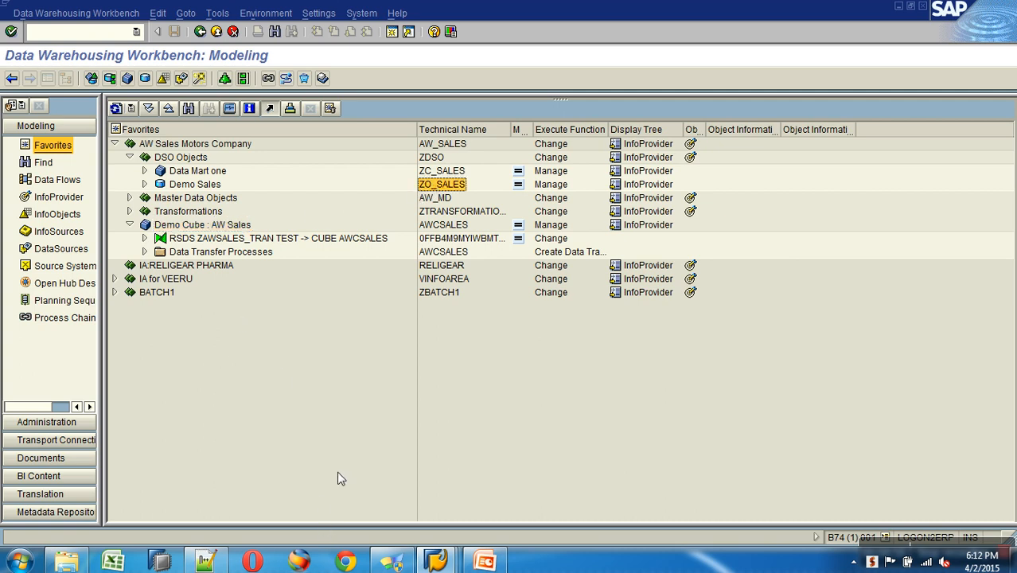
Step: Switch to Notepad++ and complete the first line as "-- BEx [Business Explorer]"
click(206, 562)
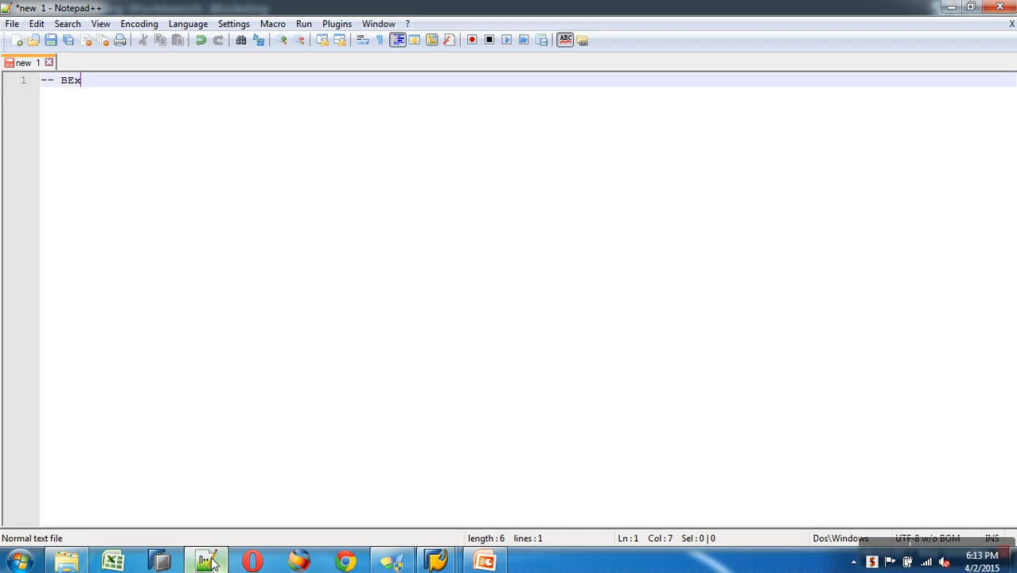
text([B)
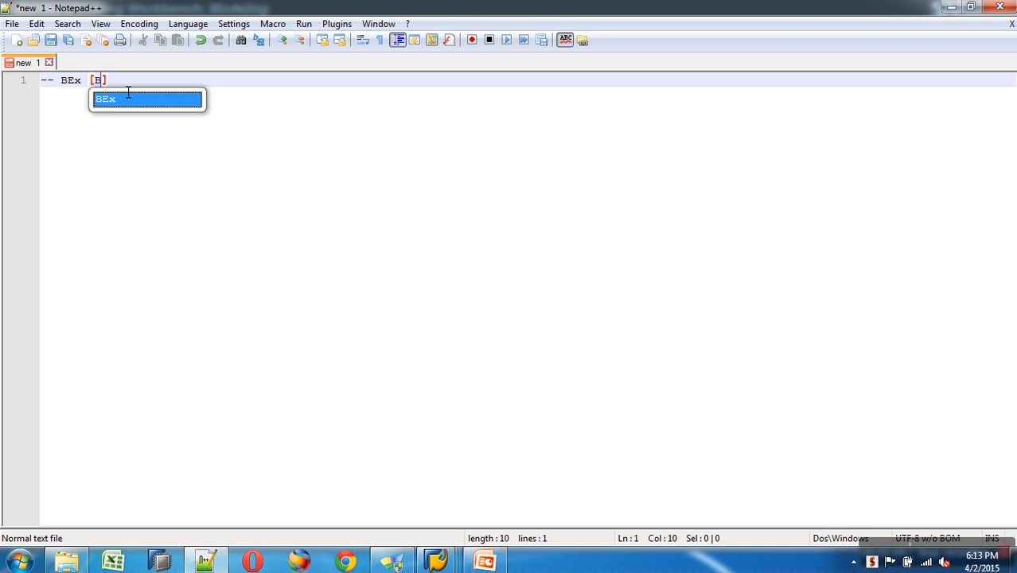
text(usiness )
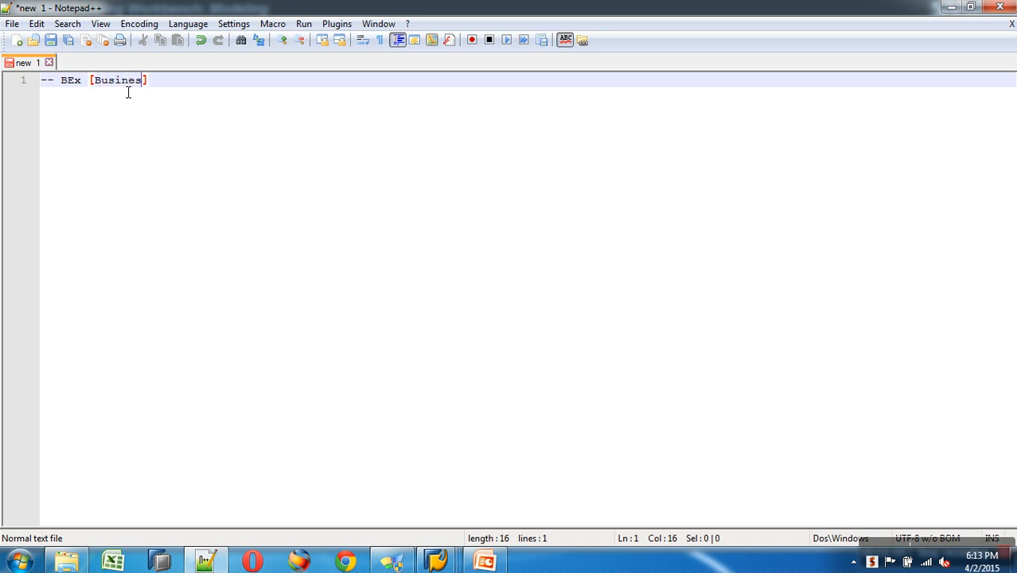
text(Explorer)
click(263, 93)
Step: Underline the BEx heading with a row of dashes matching its width
key(Return)
text(-)
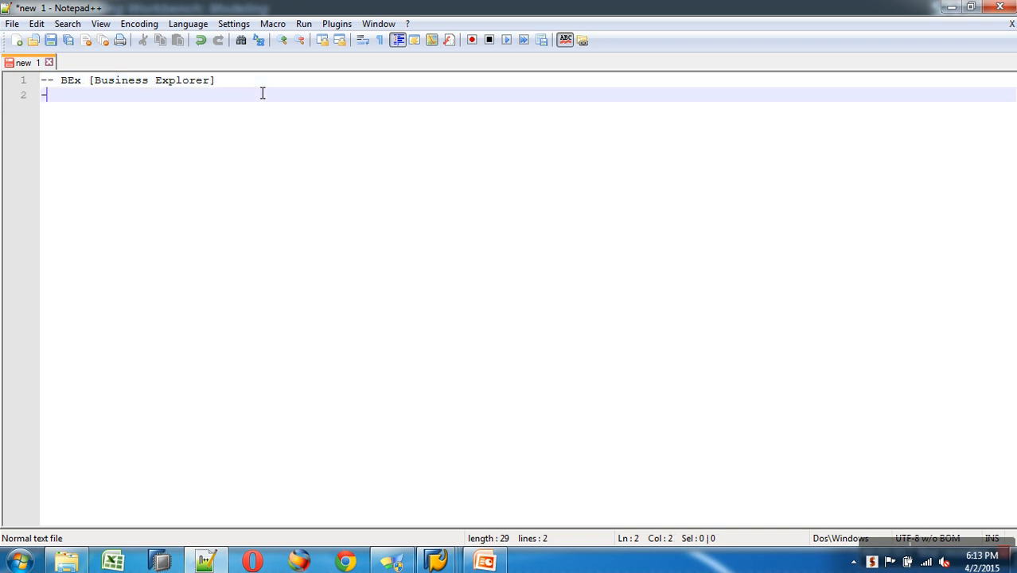
text(-----------------------)
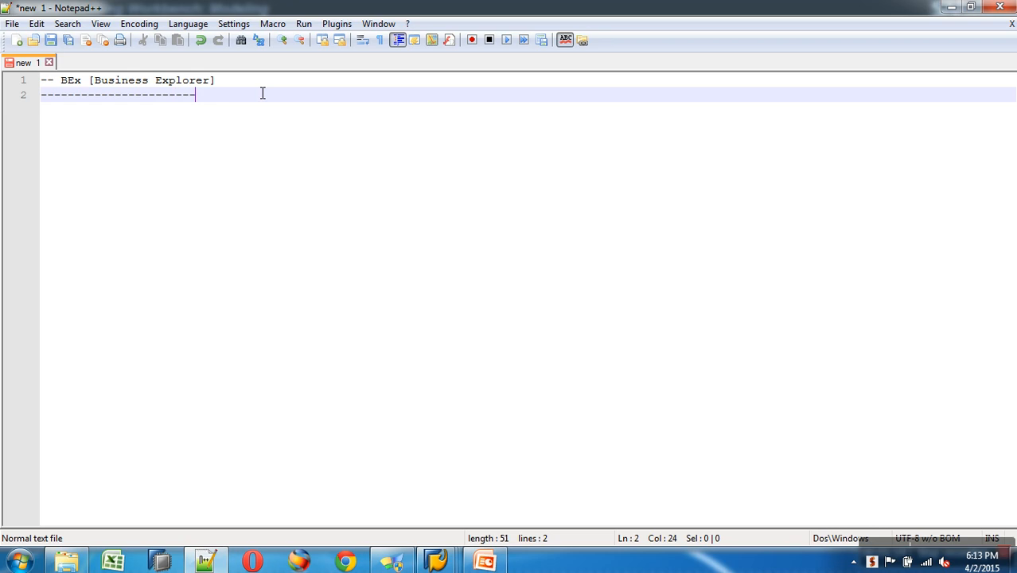
text(---)
key(BackSpace)
Step: Add the numbered entry "1. BEx Query Designer:" below the dashed line
key(Return)
text(1.)
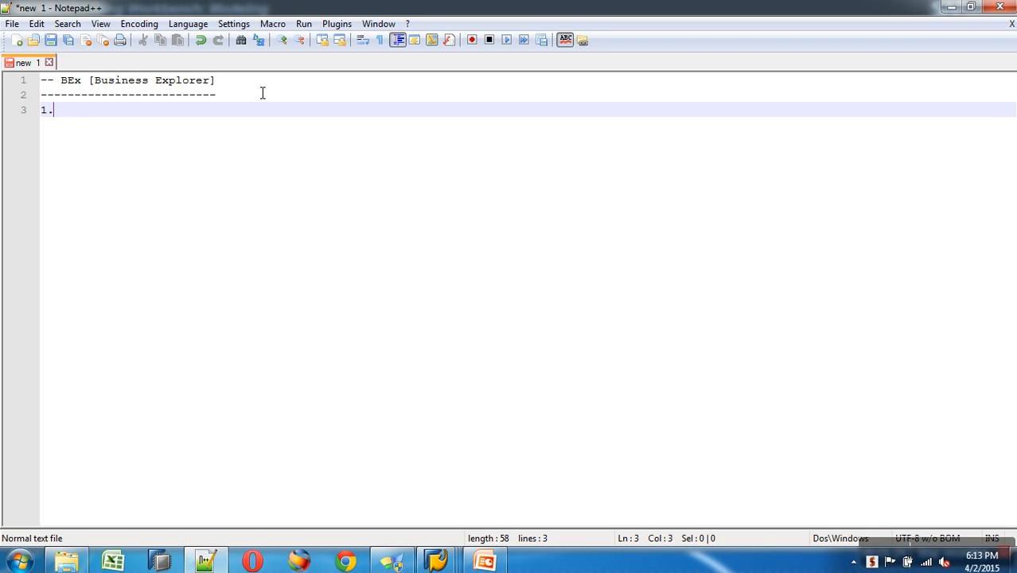
text( BEx Query D)
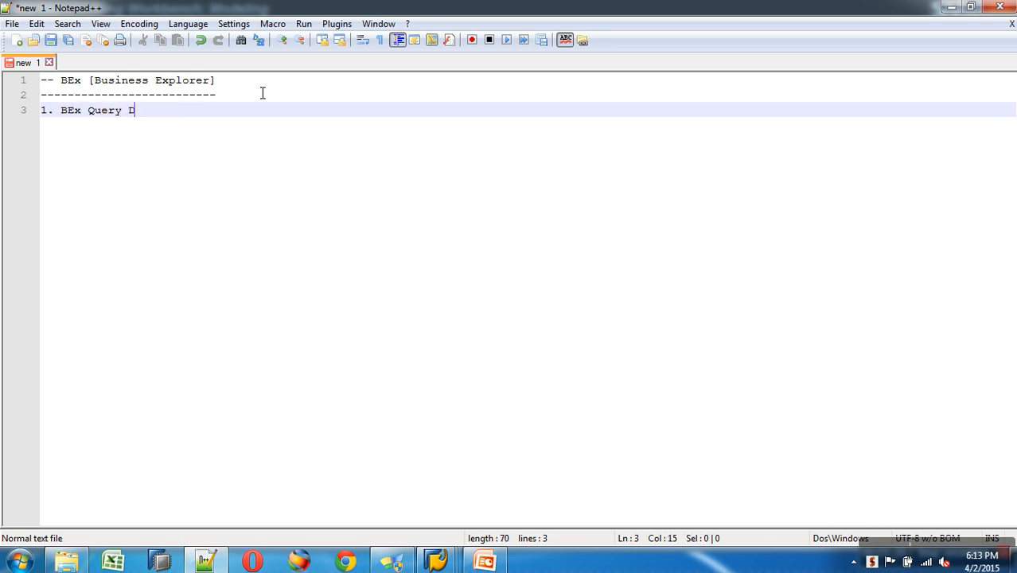
text(esigner)
key(Return)
text(2.)
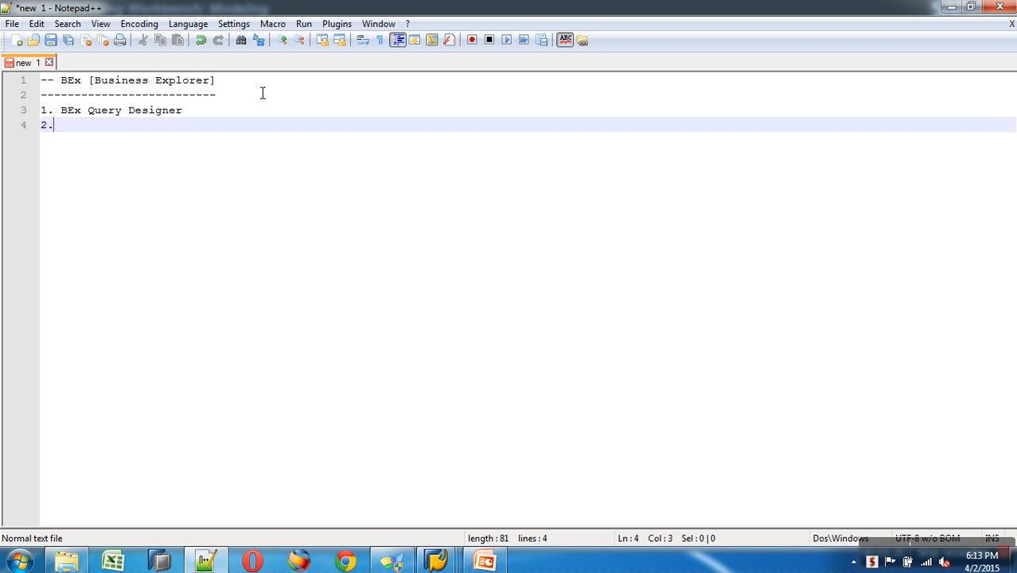
key(BackSpace)
key(BackSpace)
key(BackSpace)
click(263, 117)
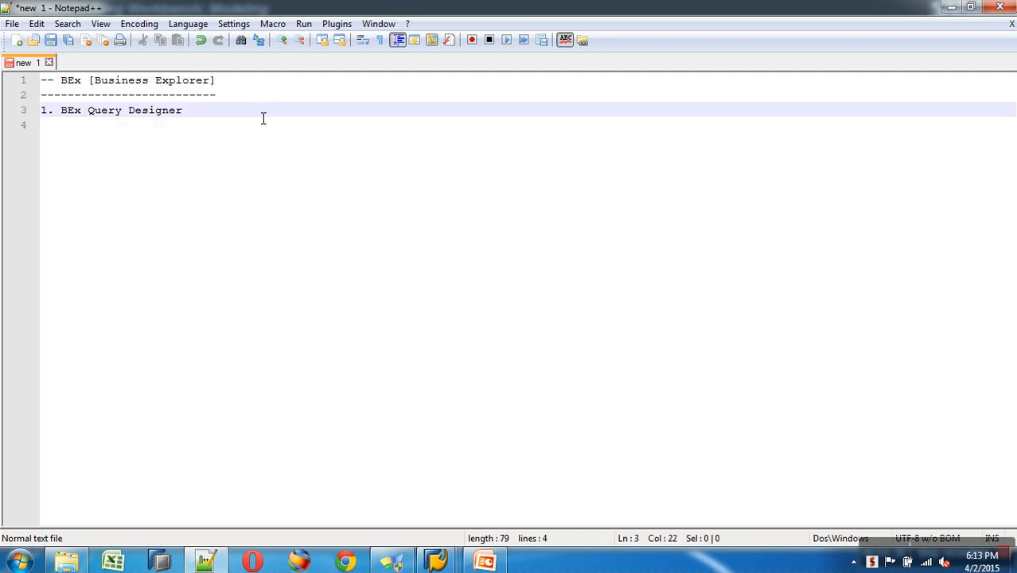
text(:)
Step: Write the indented description "To design a BEx query." under the BEx Query Designer entry
key(Return)
key(Tab)
key(Tab)
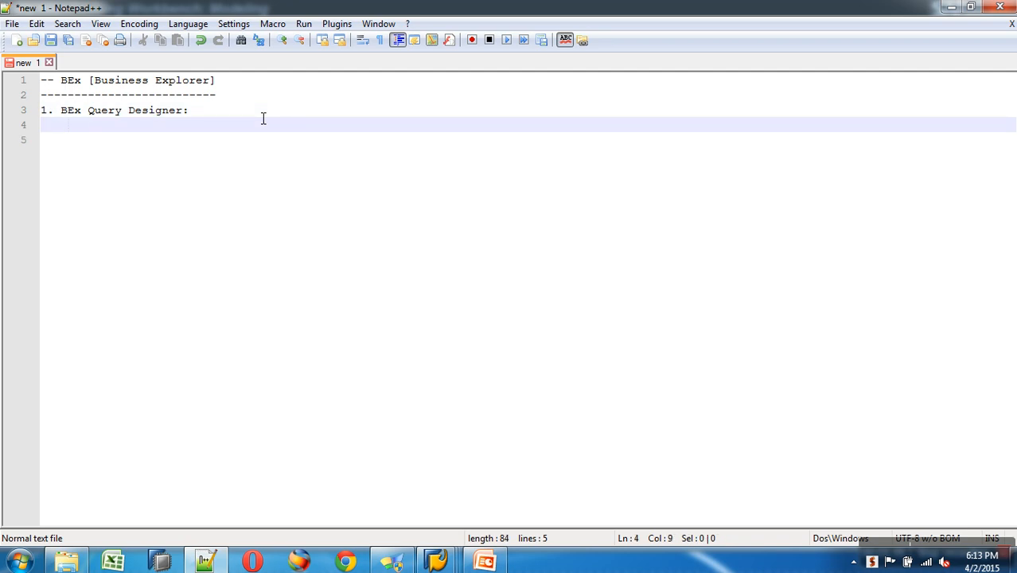
text(To design a BEx query)
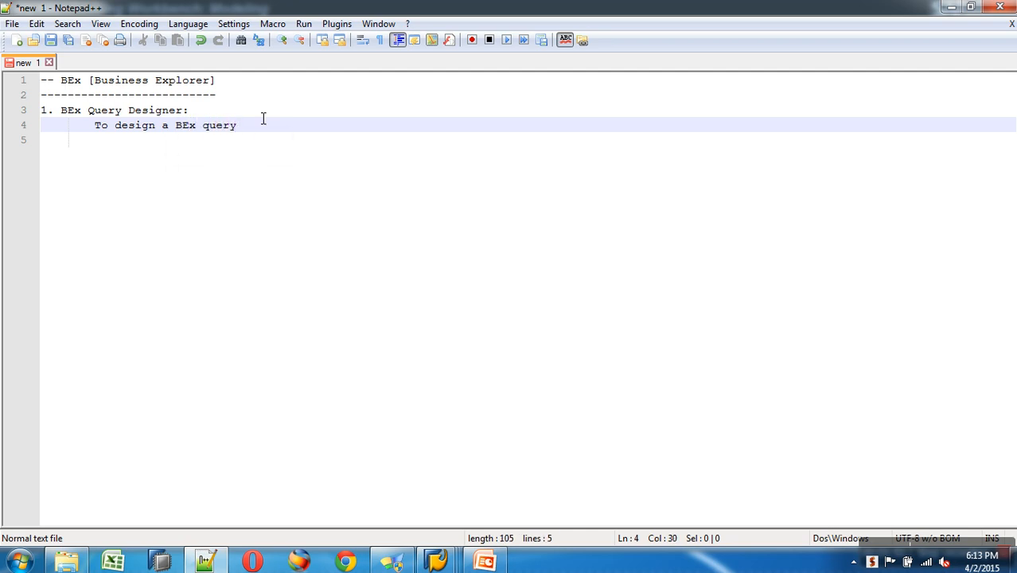
text(.)
key(Return)
key(Tab)
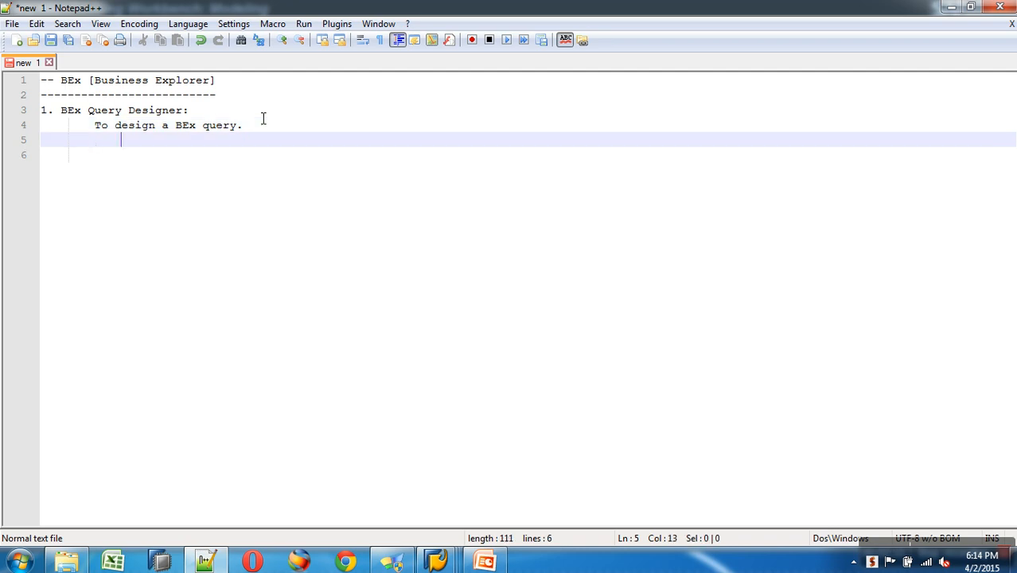
key(BackSpace)
key(BackSpace)
key(BackSpace)
key(BackSpace)
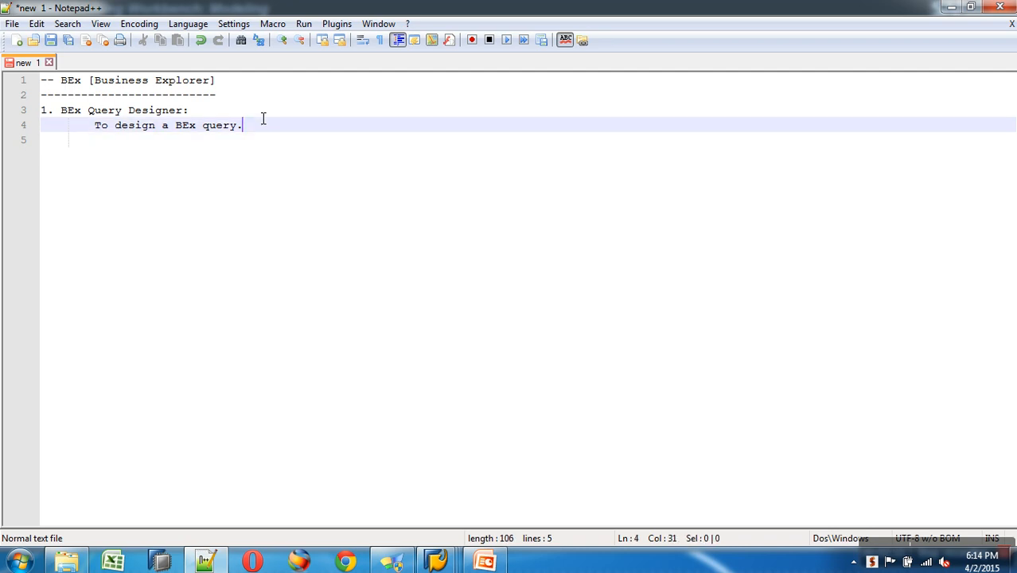
Step: Append "(Question put on to the backend)." to the BEx query description
text((Quest)
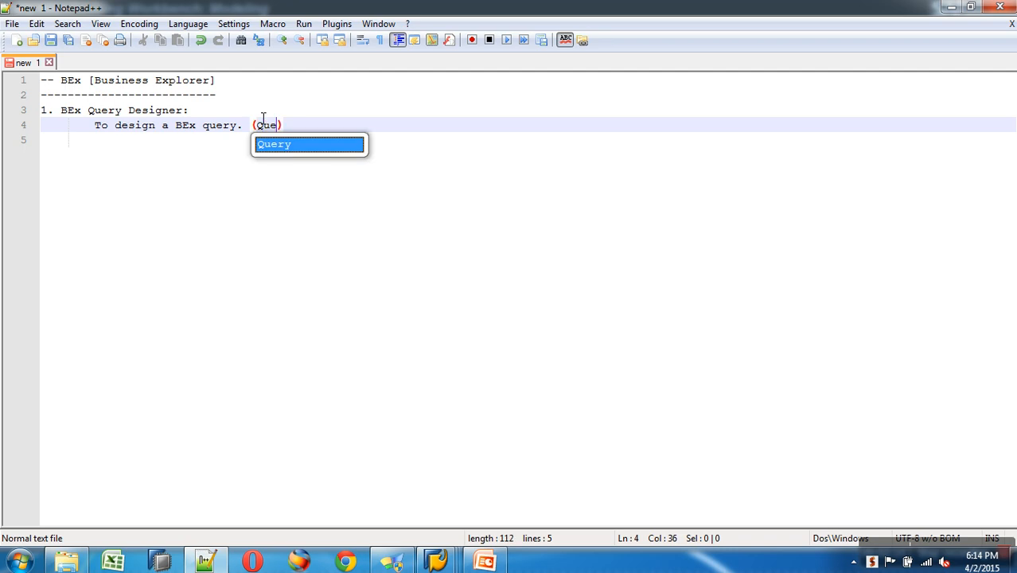
text(ion put )
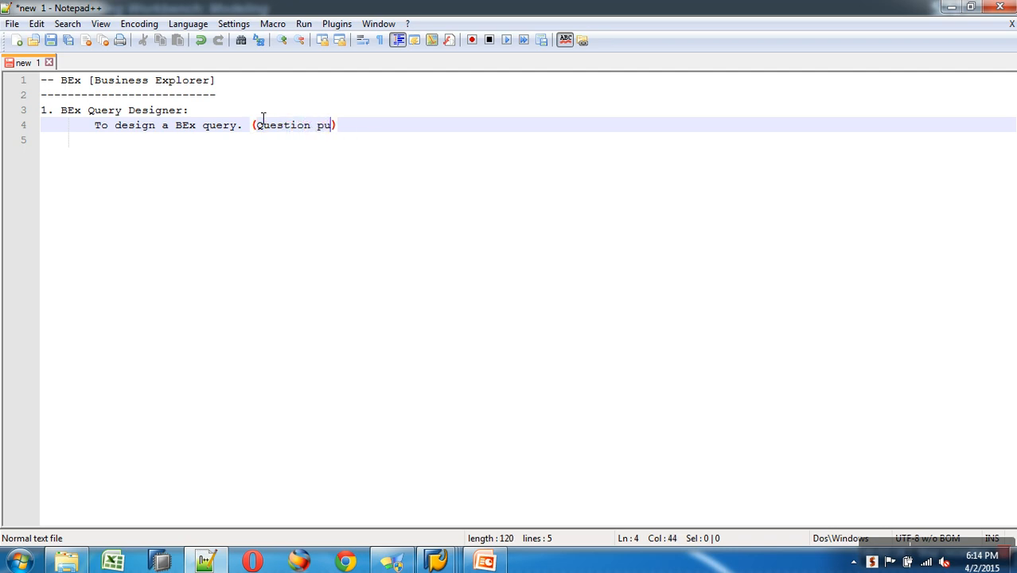
text(on to the data)
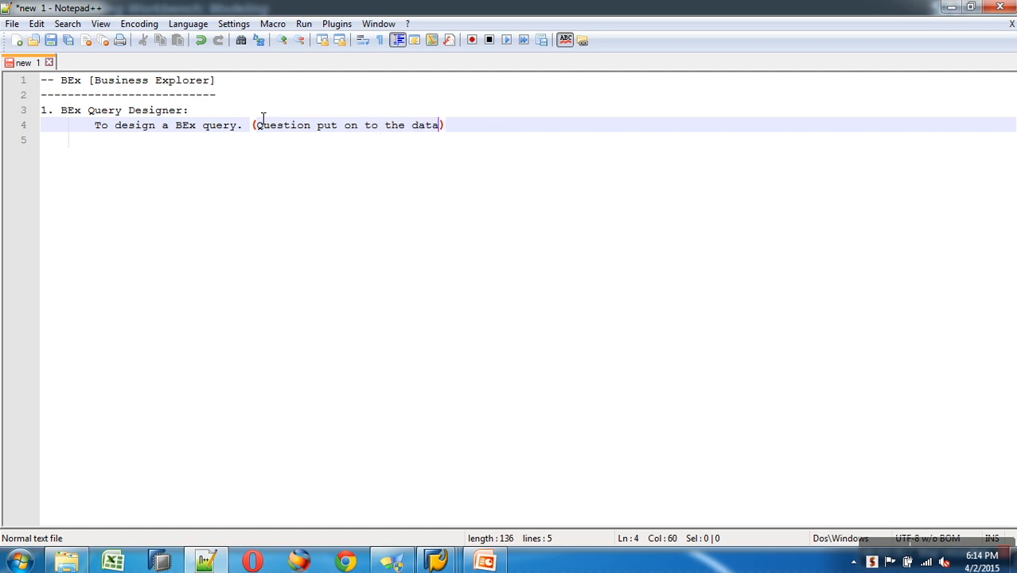
key(BackSpace)
key(BackSpace)
key(BackSpace)
key(BackSpace)
text(backend).)
Step: Leave a blank line and add the numbered entry "2. BEx Analyzer:"
key(Return)
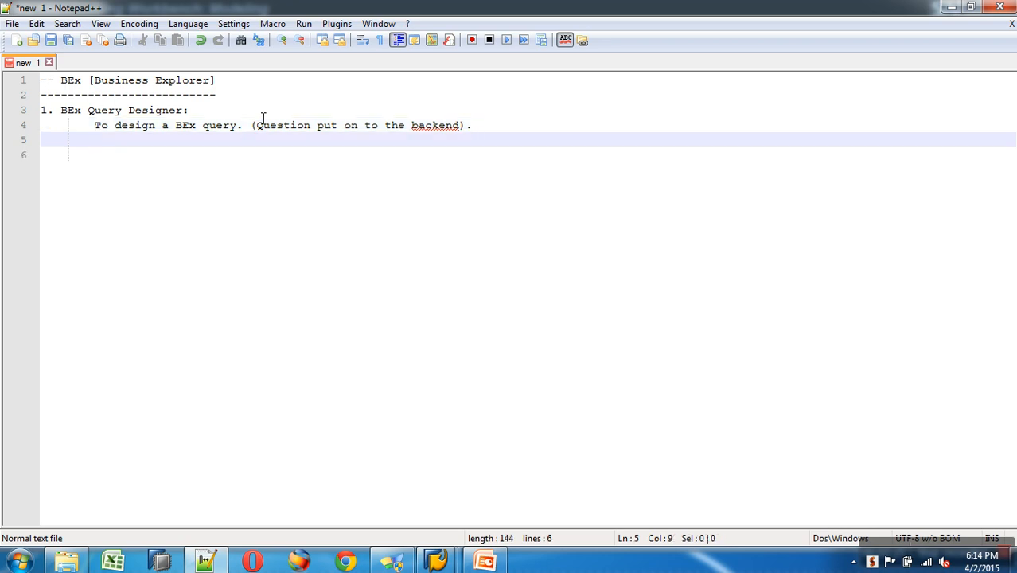
key(Return)
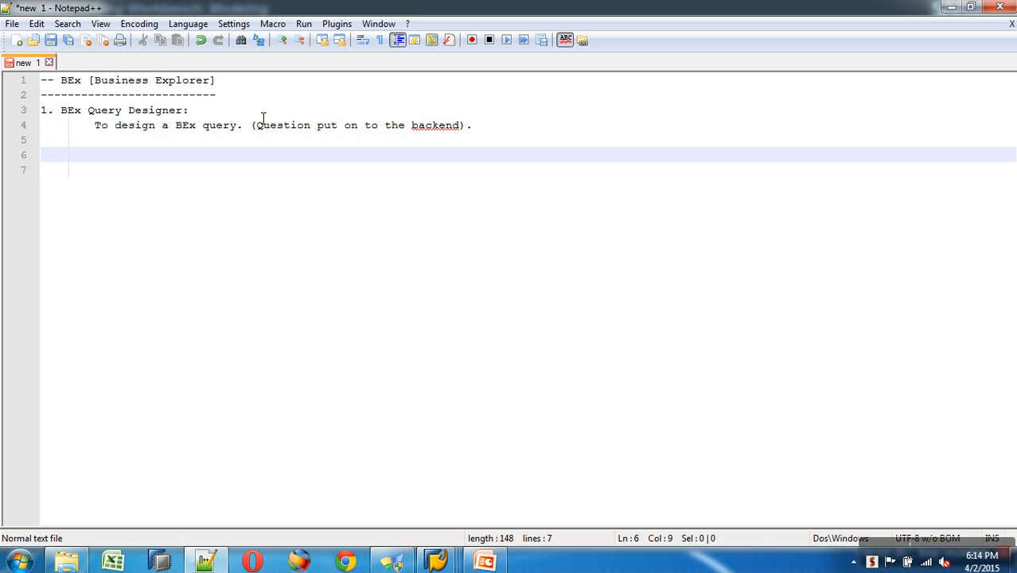
text(2. BEx Analyzer:)
Step: Write the indented line "Ms-Excel + Add-on Components" under the BEx Analyzer entry
key(Return)
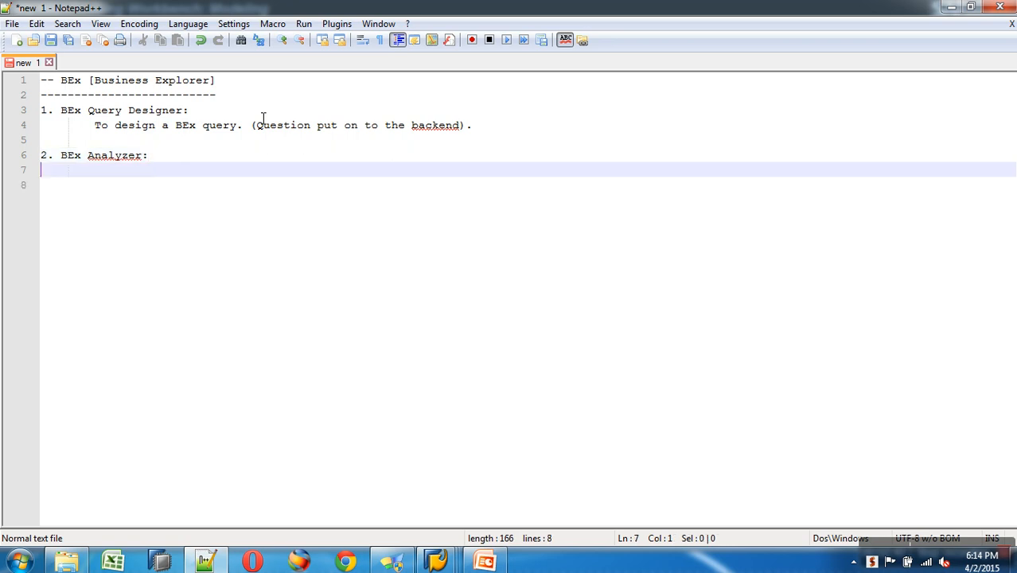
key(Return)
key(Tab)
key(BackSpace)
key(BackSpace)
key(BackSpace)
key(BackSpace)
text(Ms-Excel )
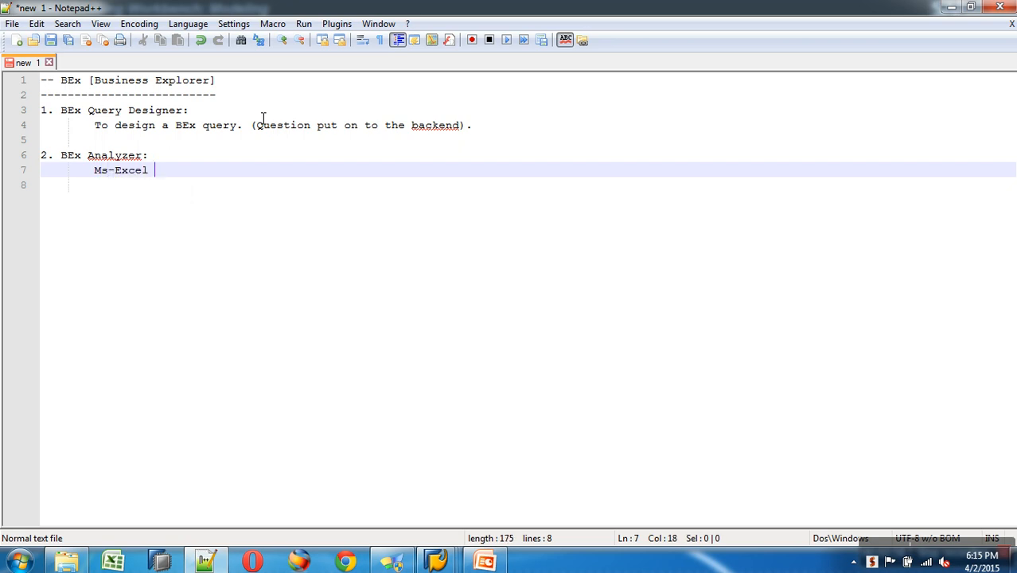
text(+ A)
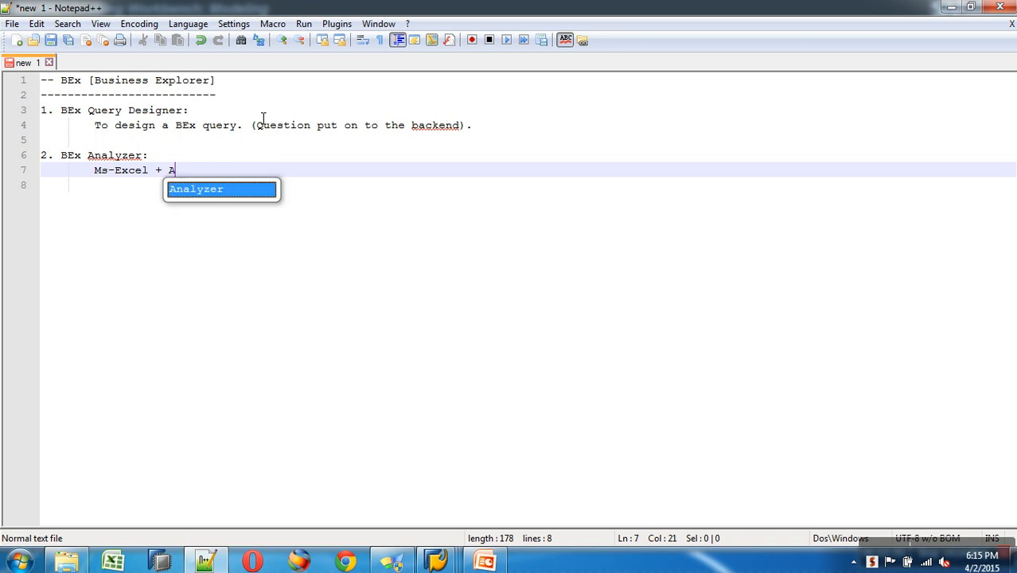
text(dd-on Componenst)
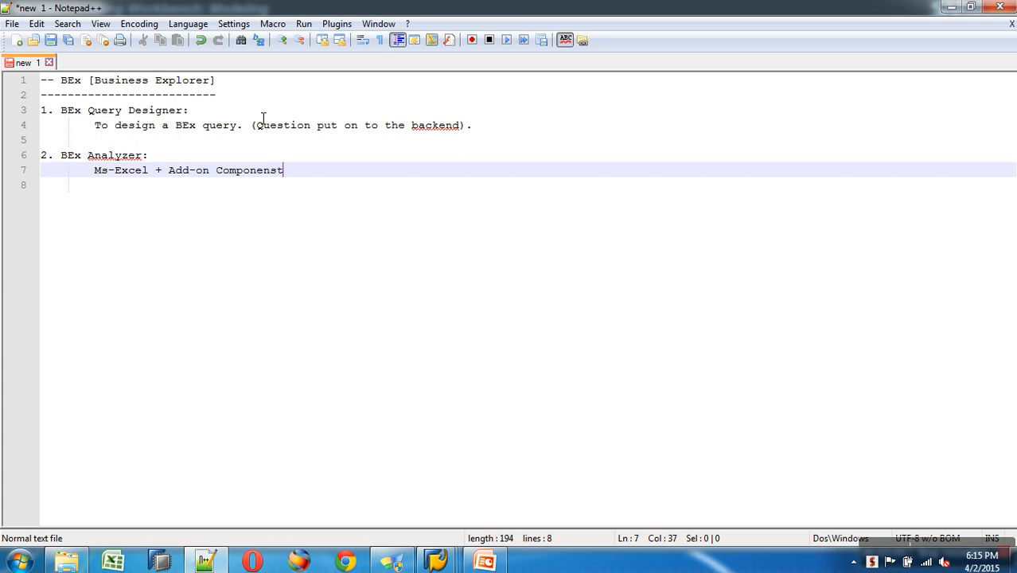
key(BackSpace)
key(BackSpace)
key(BackSpace)
text(nts)
Step: Add a second indented line reading "Formatted Reports in Excel" under BEx Analyzer
key(Return)
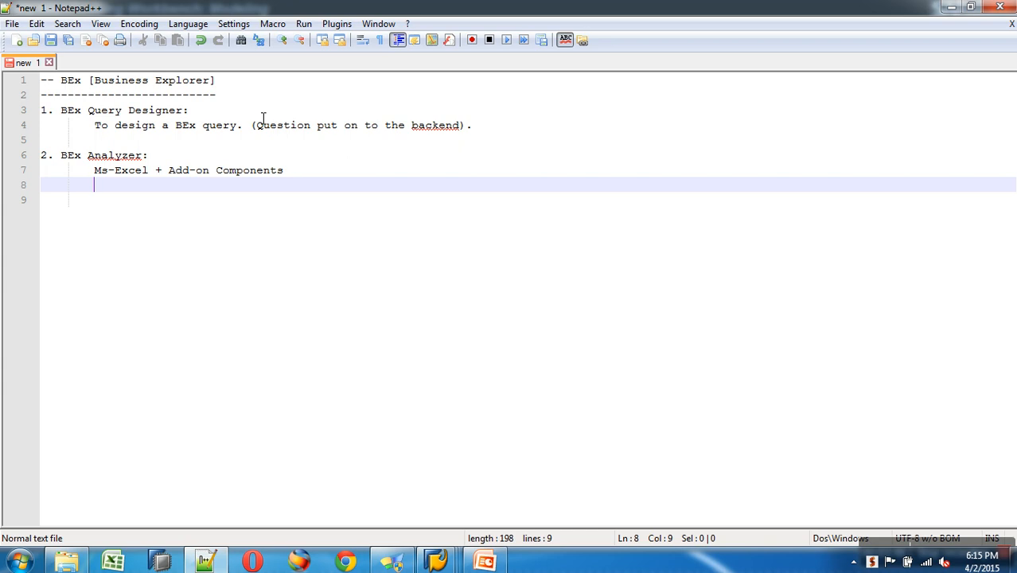
text(Formatted Reports in Excel)
key(Escape)
Step: Insert "BEx Workbooks - " in front of "Formatted Reports in Excel" and end that line with a period
key(Left)
key(Left)
key(Left)
key(Left)
key(Left)
key(Left)
key(Left)
key(Left)
key(Left)
key(Left)
key(Left)
key(Left)
key(Left)
key(Left)
key(Left)
key(Left)
key(Left)
key(Left)
key(Left)
key(Left)
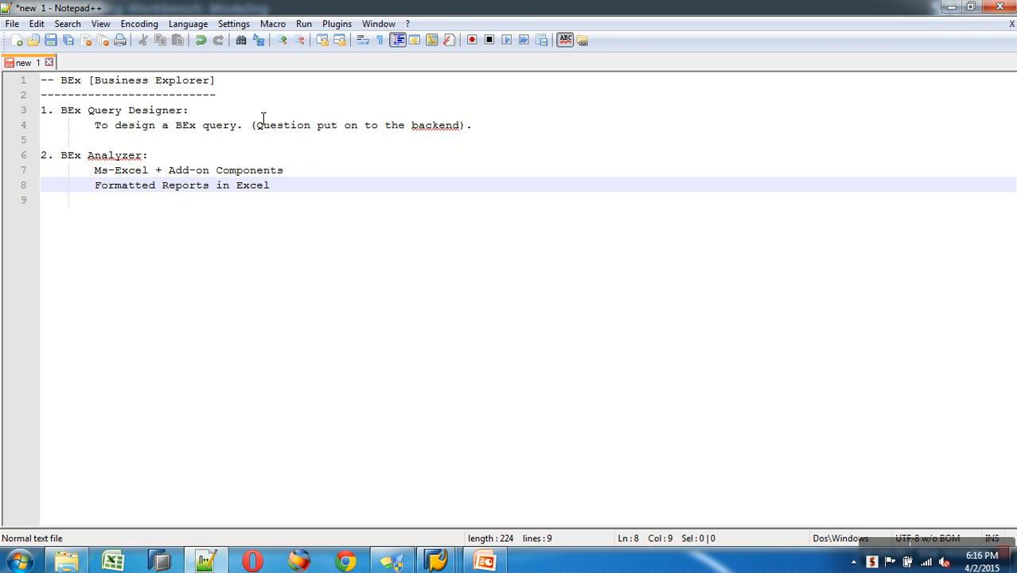
text(BEx )
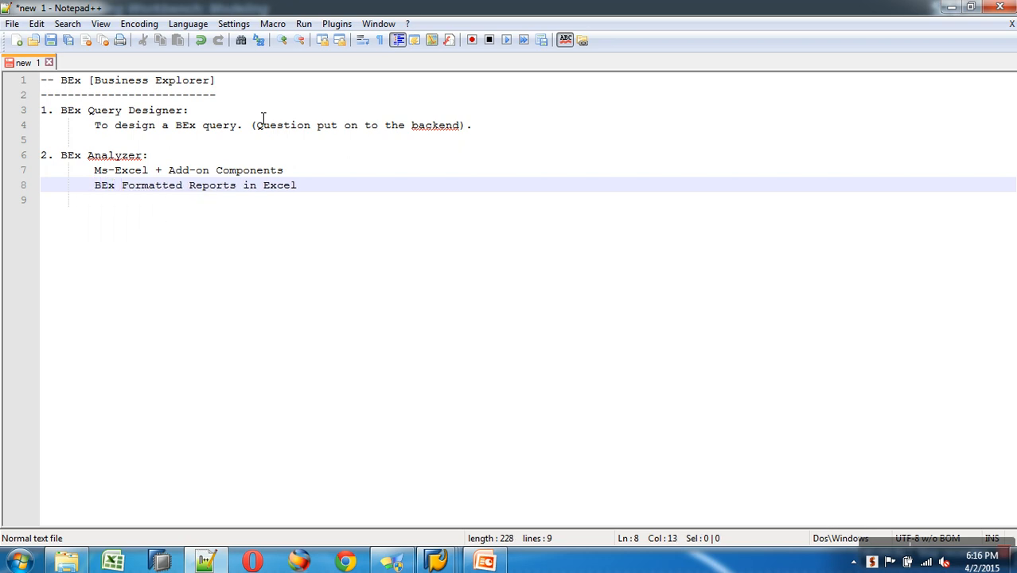
text(Workbooks -)
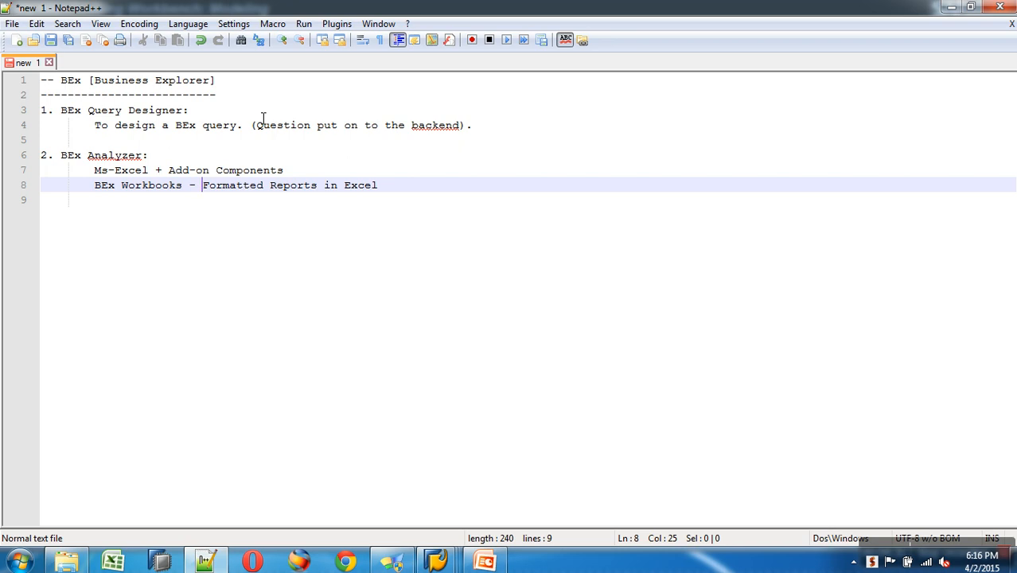
click(403, 186)
text(.)
Step: Leave a blank line and add the unindented entry "3. BEx WAD: [Web Application Designer]"
key(Return)
key(Return)
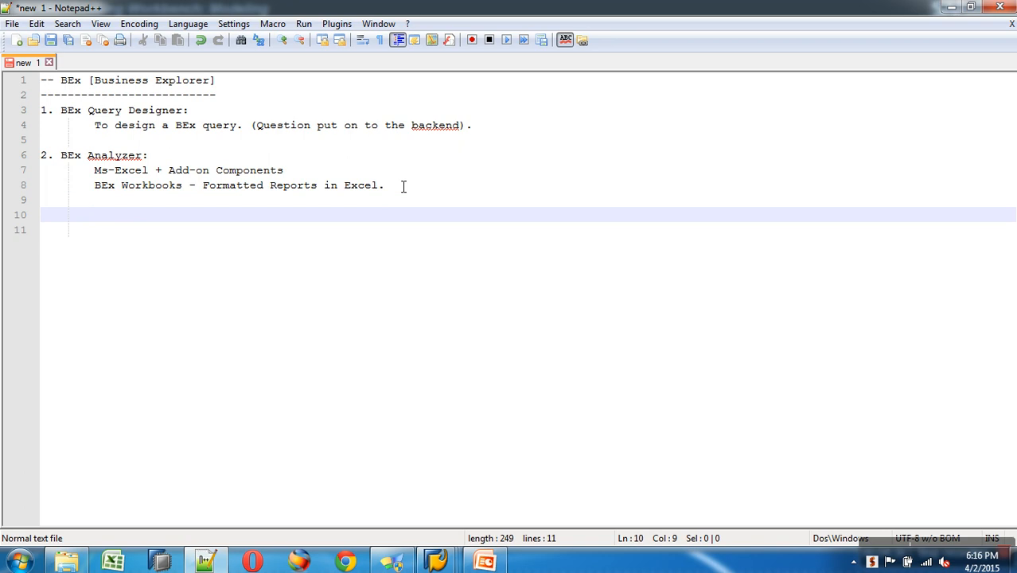
key(Home)
text(3. B)
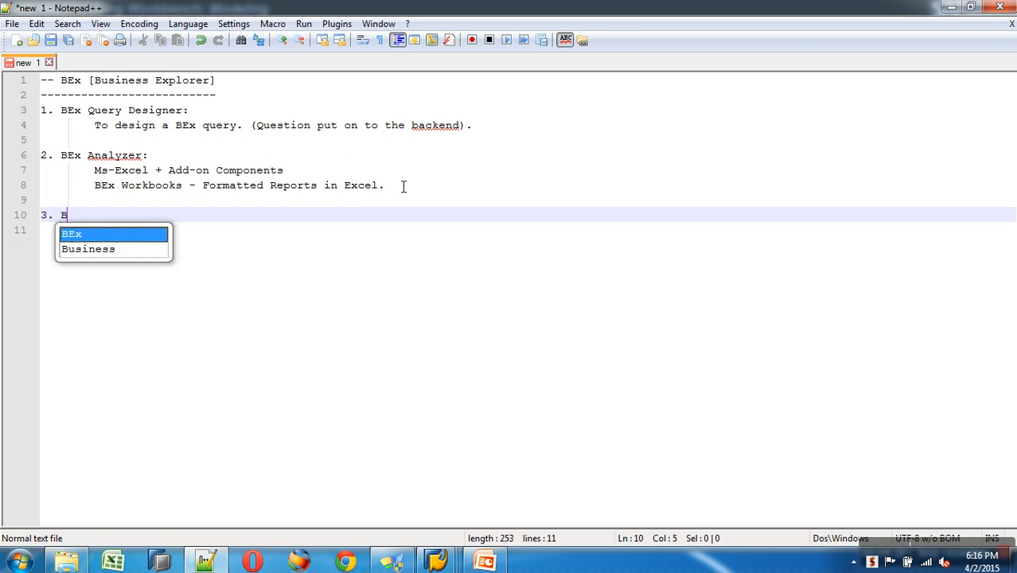
text(Ex )
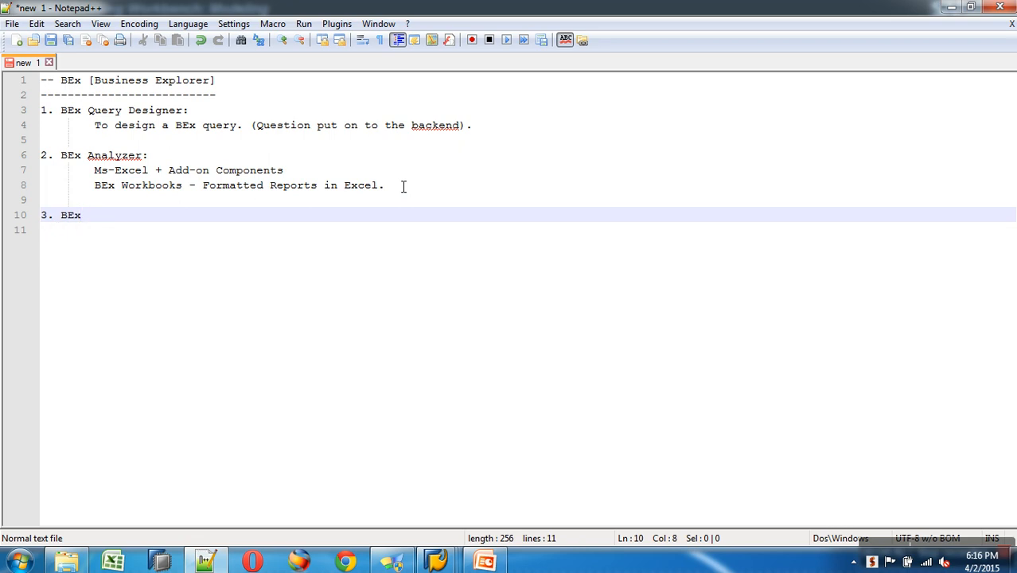
text(WAD: [)
text(Web A)
text(pplicat)
text(ion Desig)
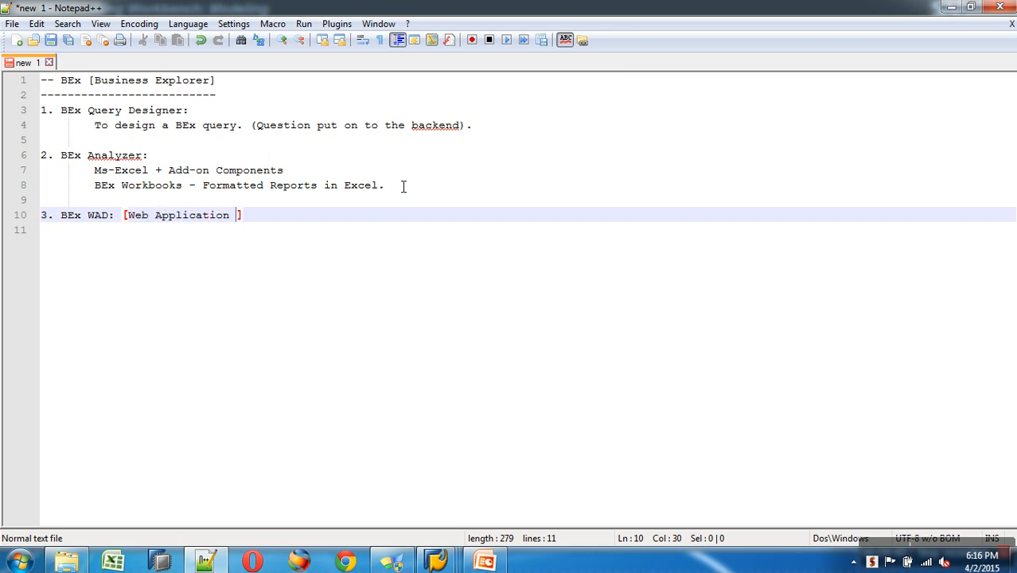
text(ner)
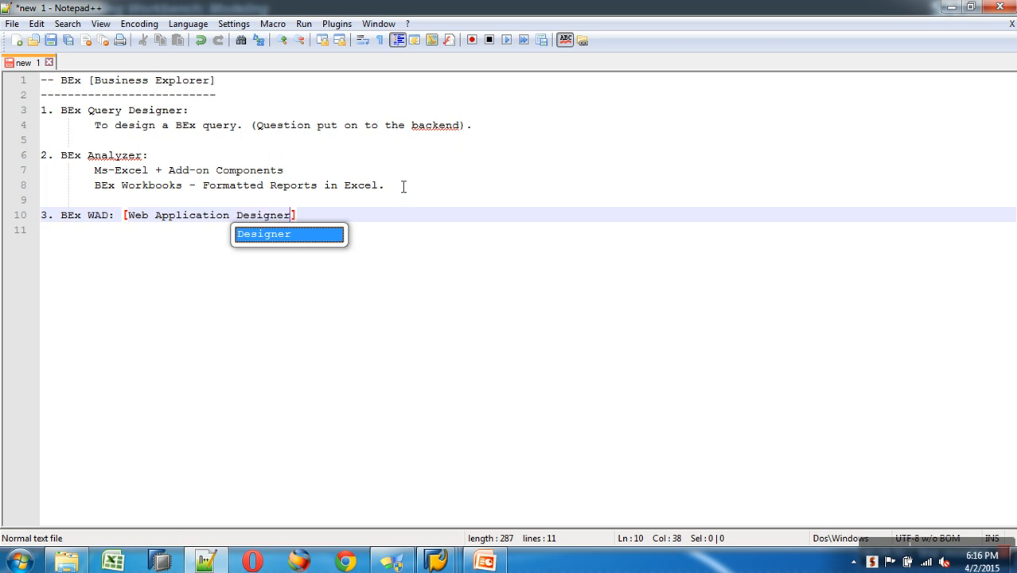
Step: Start an indented line reading "To Customize" under the BEx WAD entry
key(End)
key(Return)
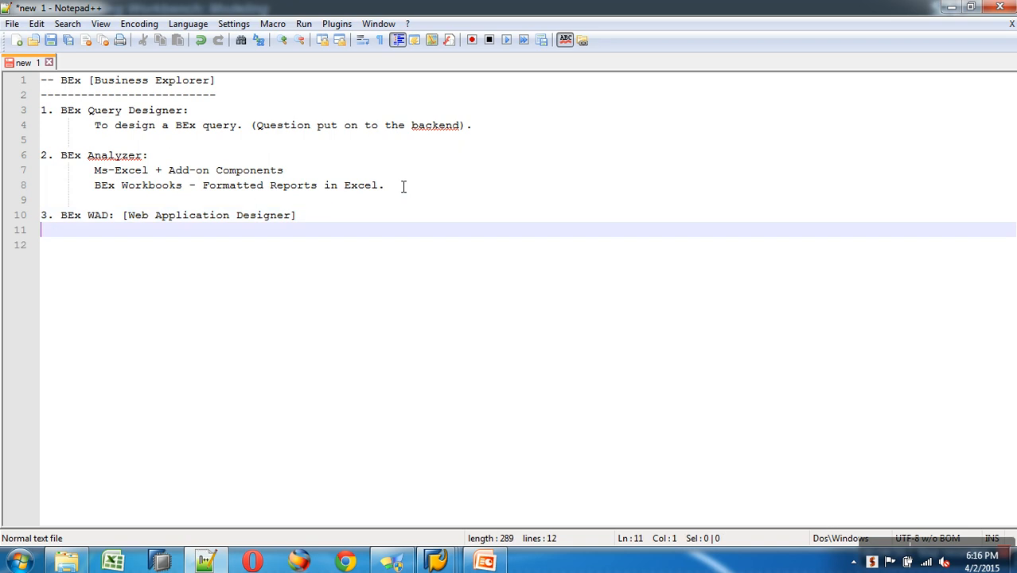
key(Tab)
key(Tab)
text(T)
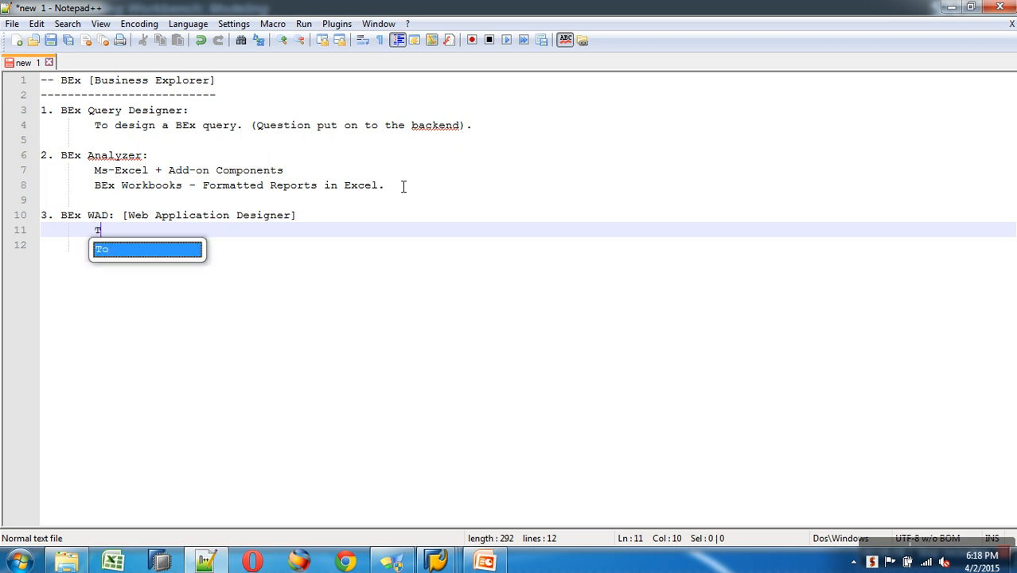
text(o Custo)
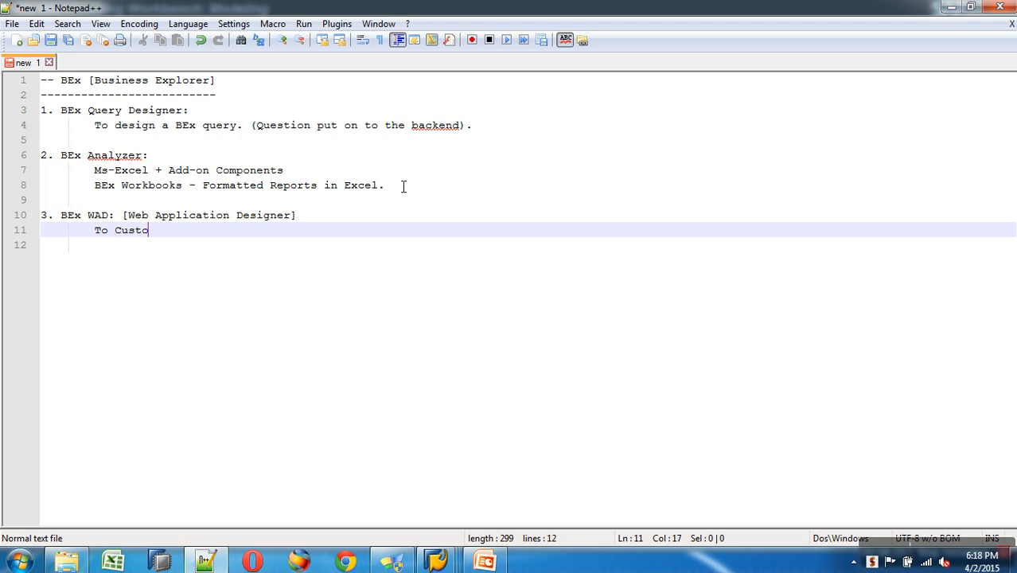
text(mize)
Step: Insert "create" before "Customize" and complete the line with "WEB Templates", followed by two new lines
key(Left)
key(Left)
key(Left)
key(Left)
key(Left)
key(Left)
key(Left)
key(Left)
key(Left)
key(Left)
key(Left)
text(create)
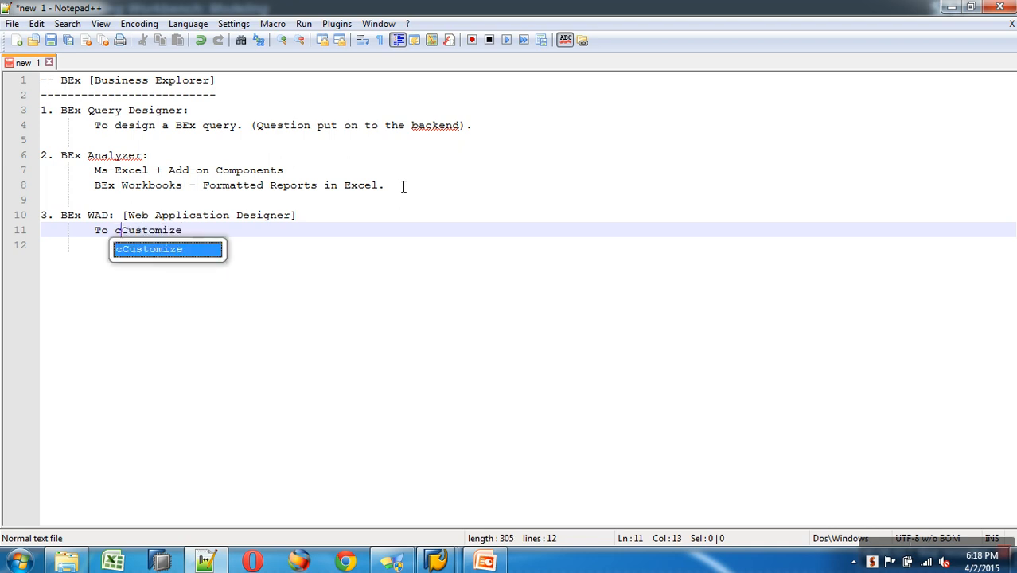
key(End)
text(WEB)
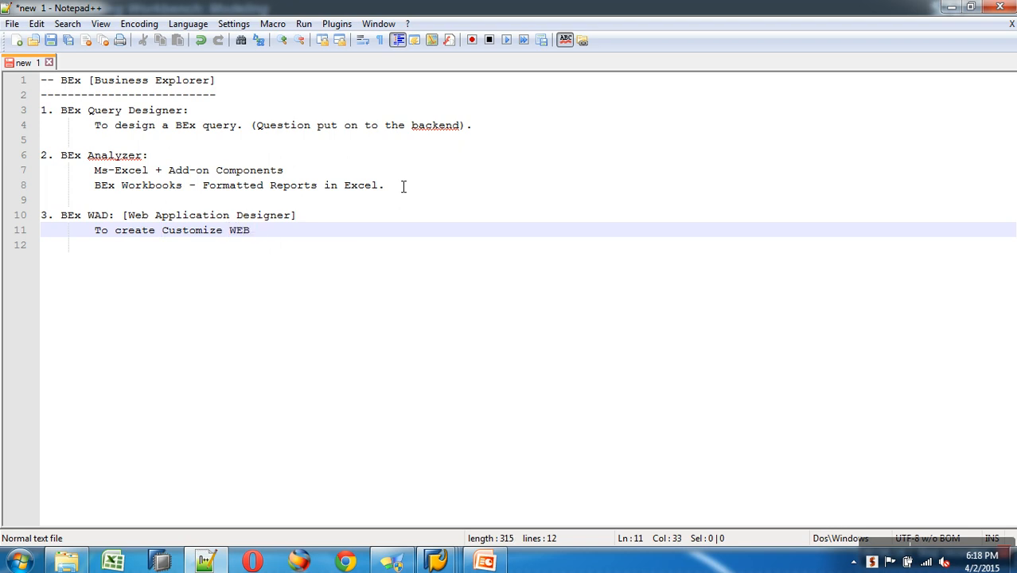
text( Templates)
key(Return)
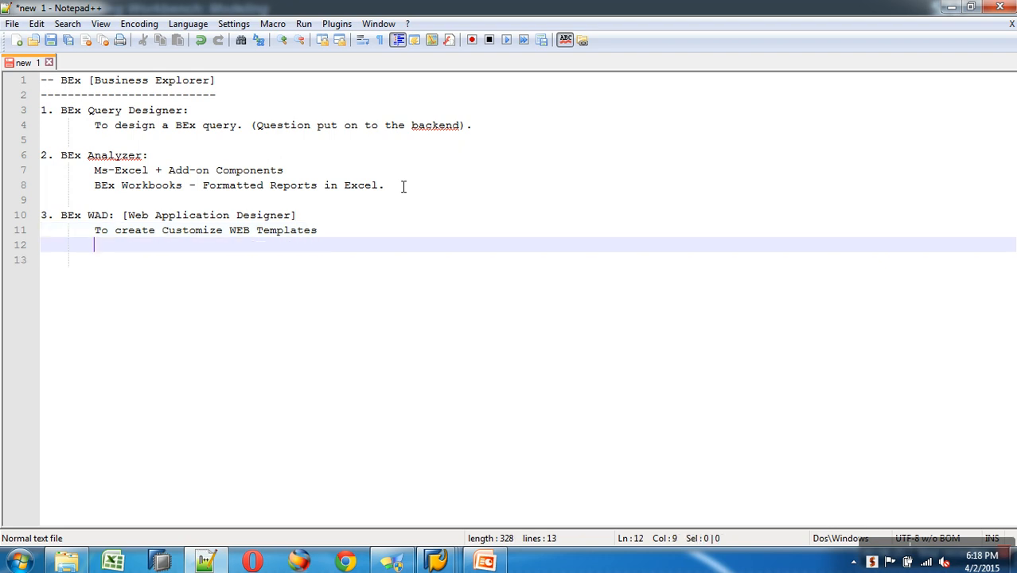
key(Return)
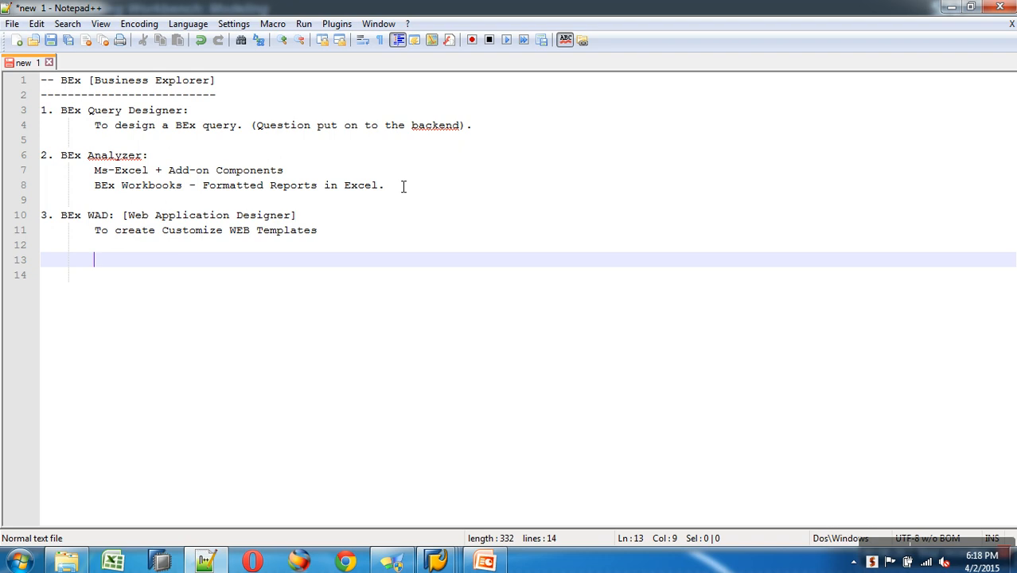
Step: Append "(More Navigational Features)" to the WEB Templates line under BEx WAD
click(384, 239)
text((More )
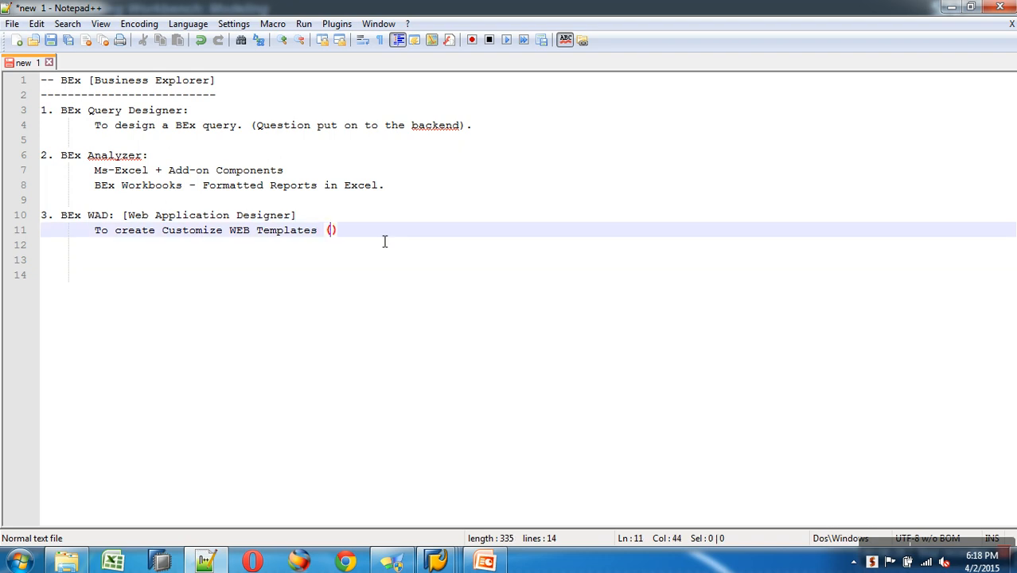
text(Navigat)
text(ional Featu)
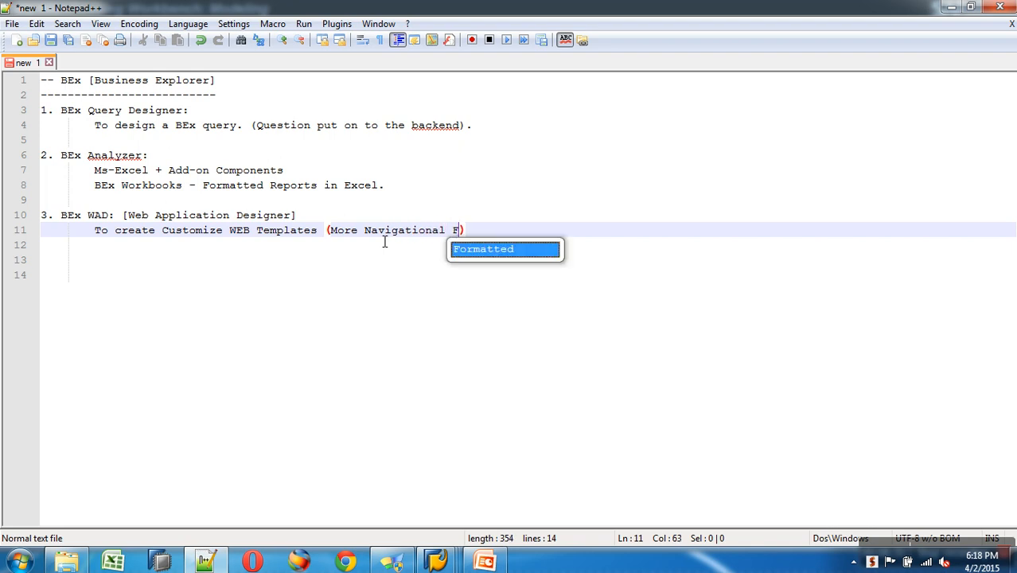
text(res))
Step: Leave a blank line and add the unindented entry "4. BEx Report Designer:"
key(Return)
key(Return)
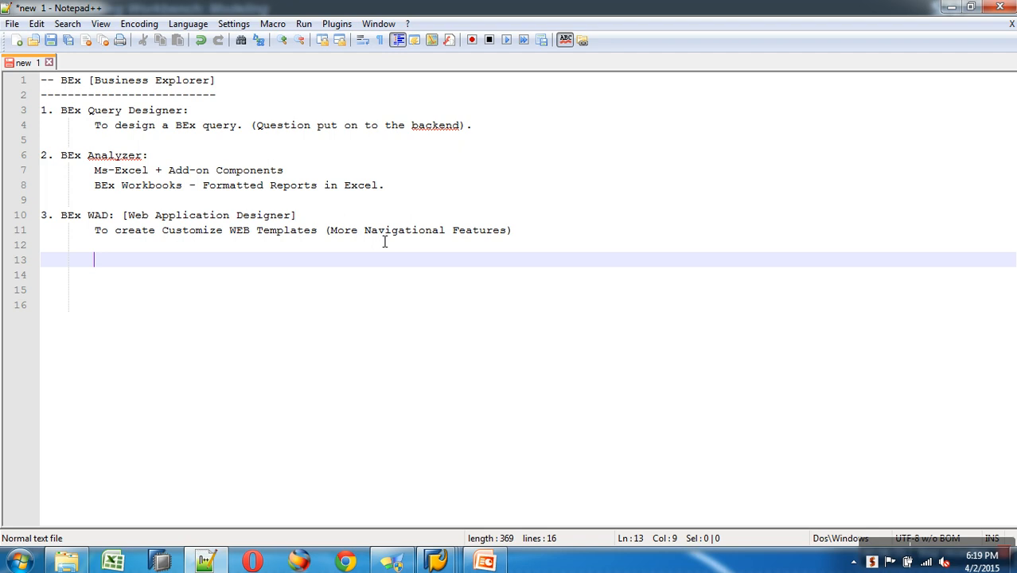
key(Home)
text(4. BEx )
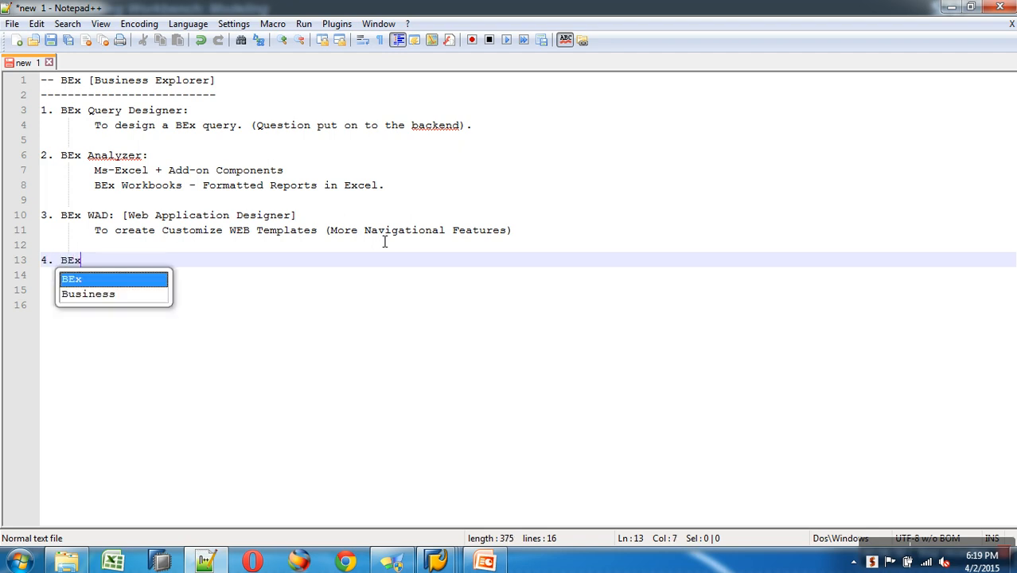
text(R)
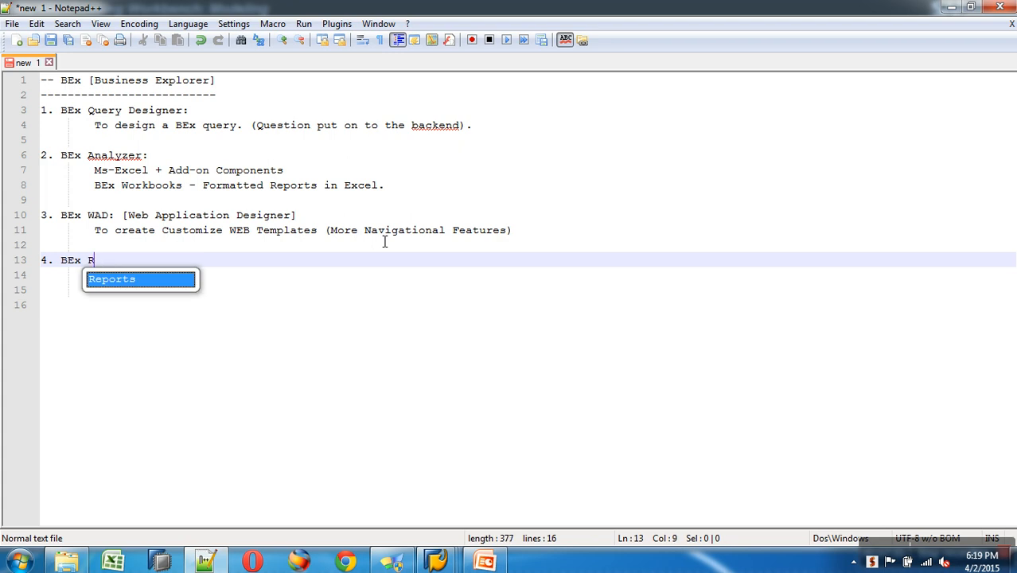
text(eport Designer)
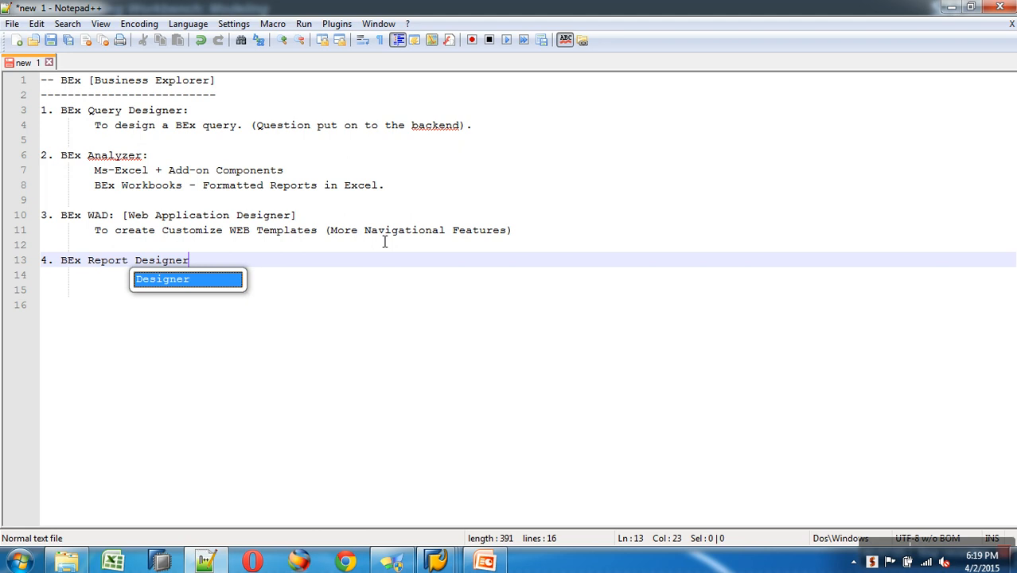
text(:)
Step: Write the indented line "To Customize the web report with more of Layout formatting." under the BEx Report Designer entry
key(Return)
key(Tab)
key(Tab)
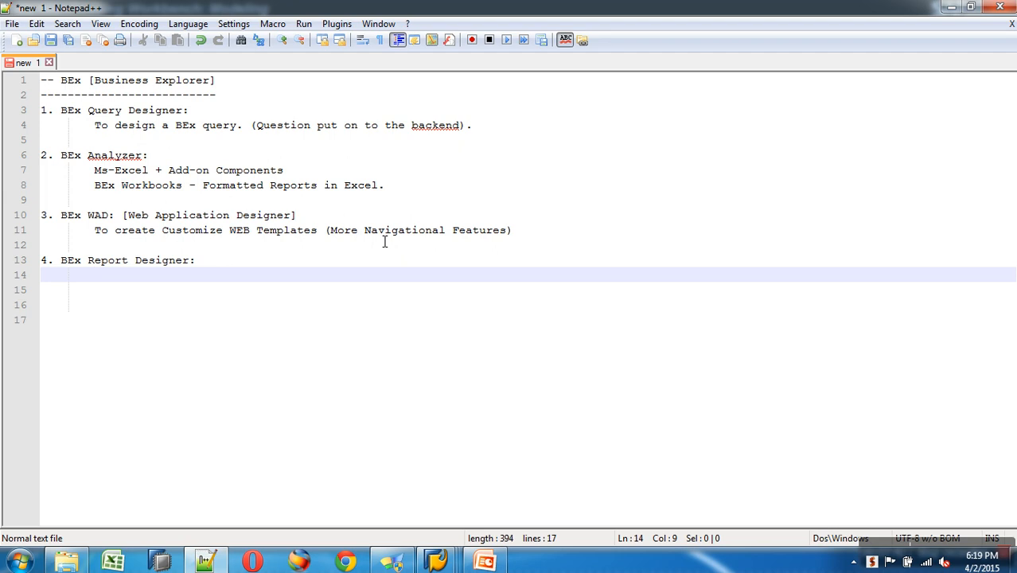
drag(237, 230, 400, 232)
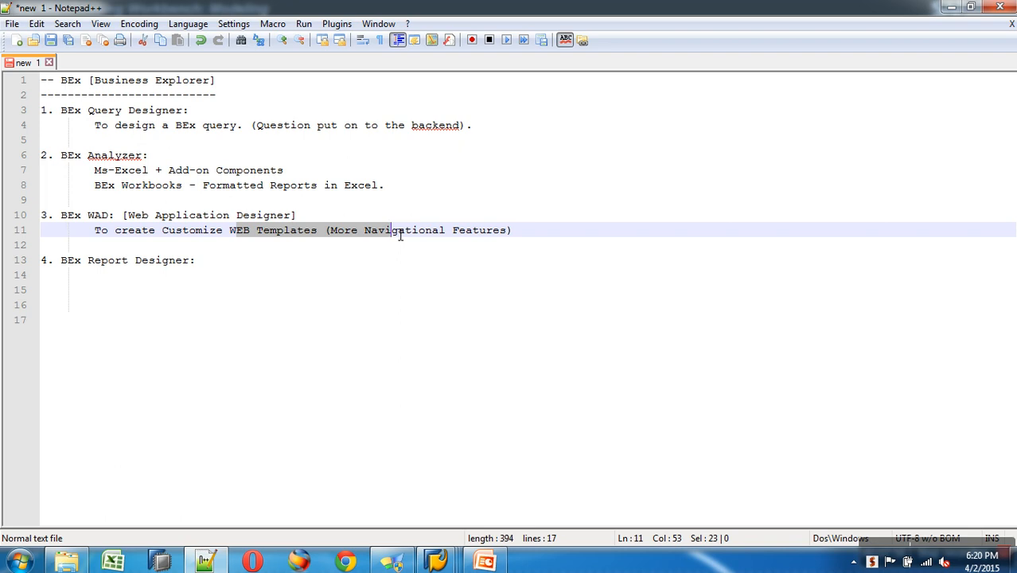
click(105, 276)
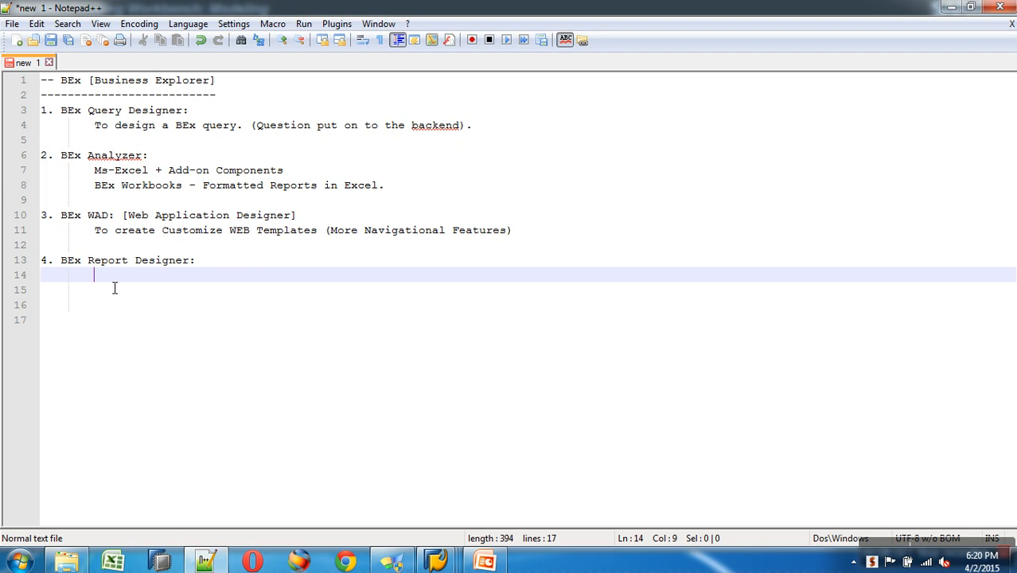
text(To )
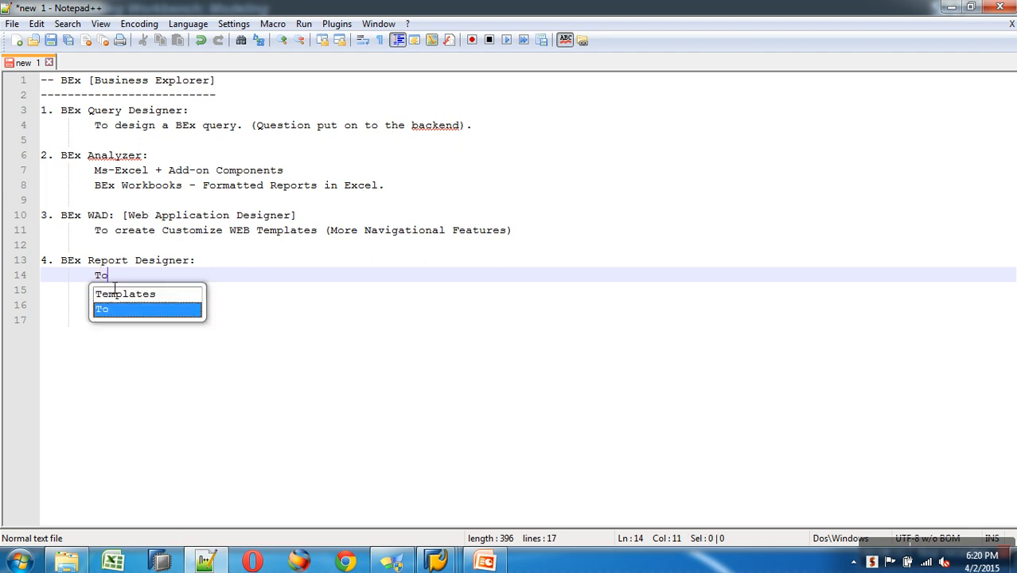
text(C)
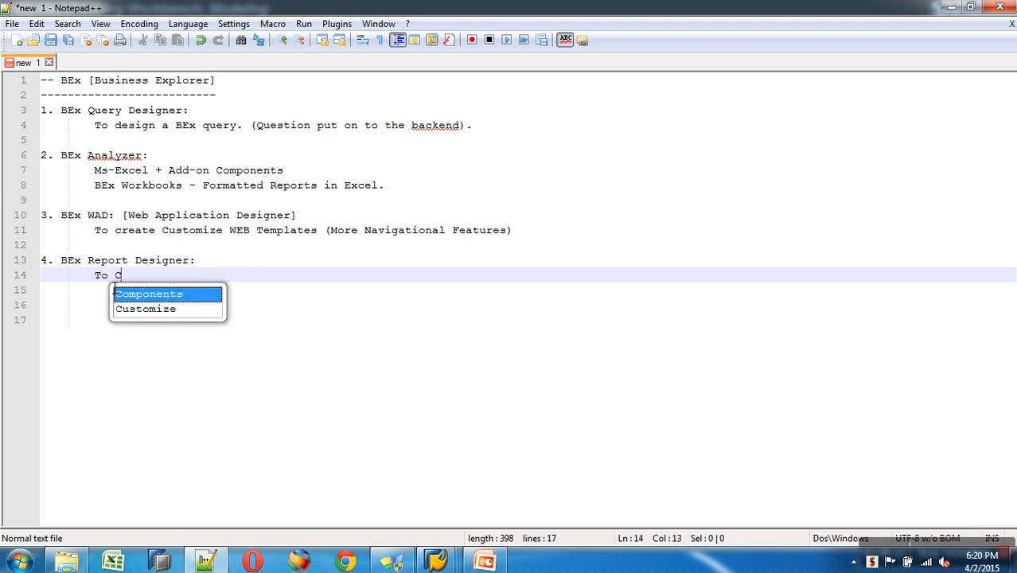
text(ustomiz)
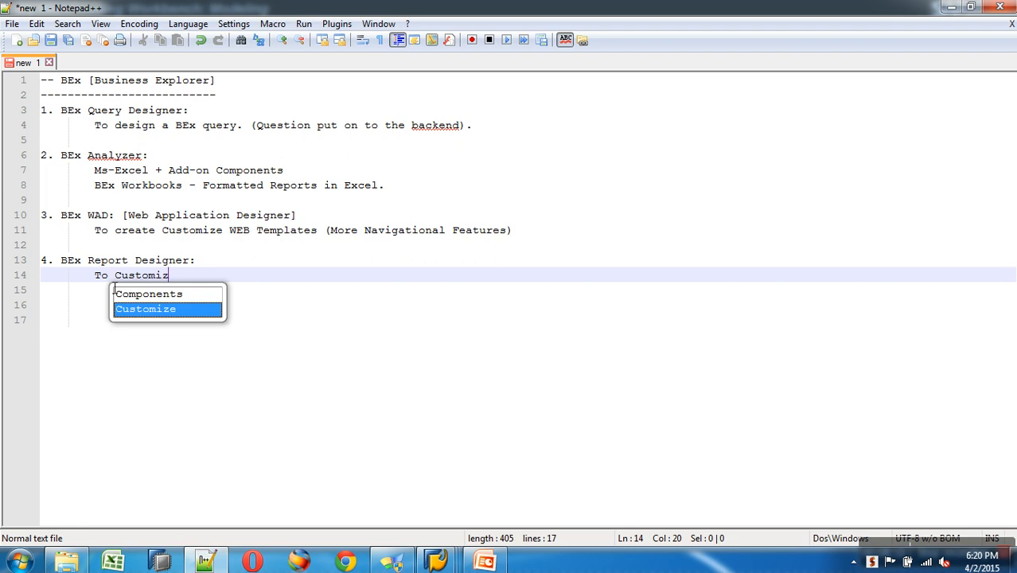
text(e the web r)
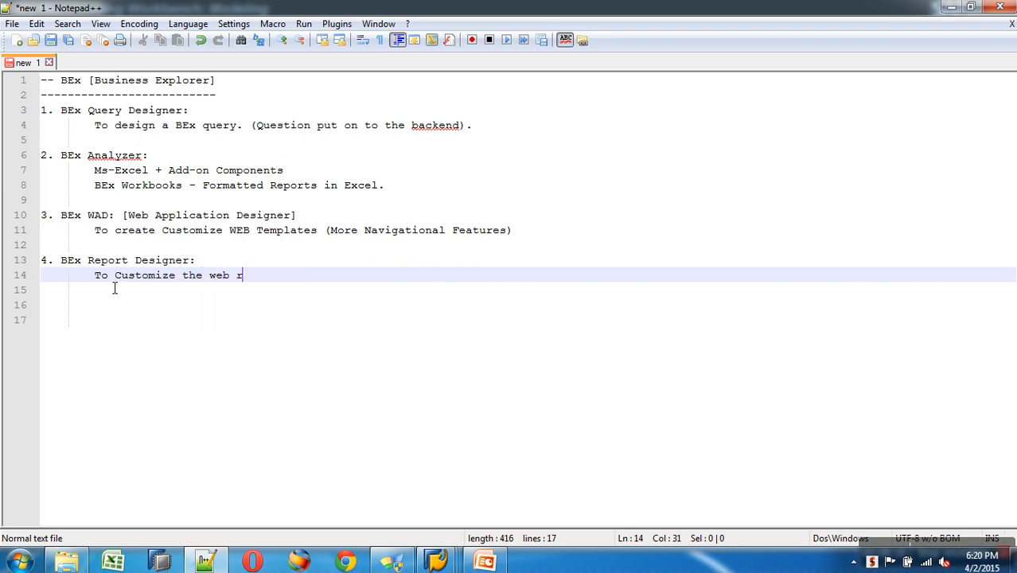
text(eport with mor)
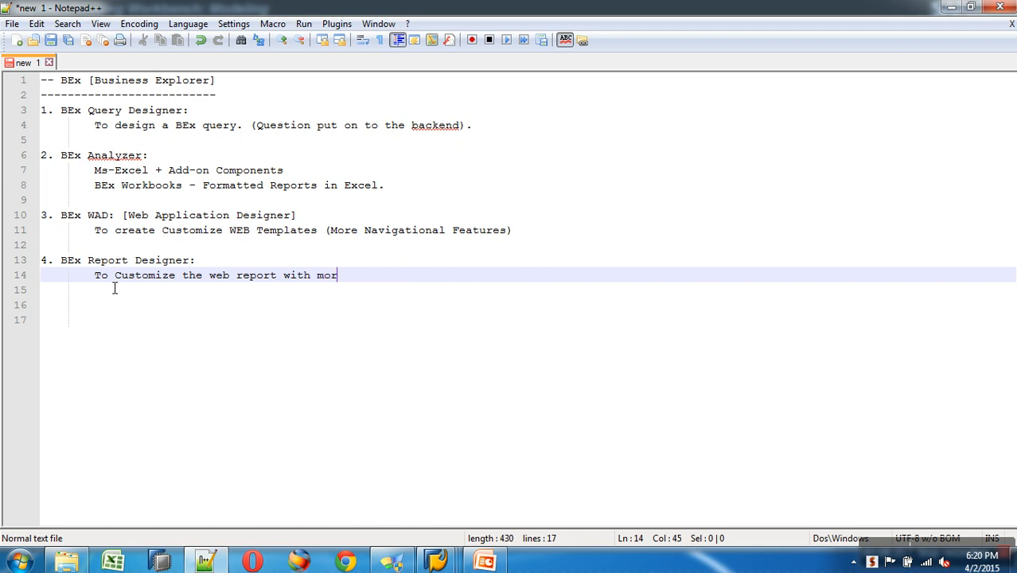
text(e of Layout formatting)
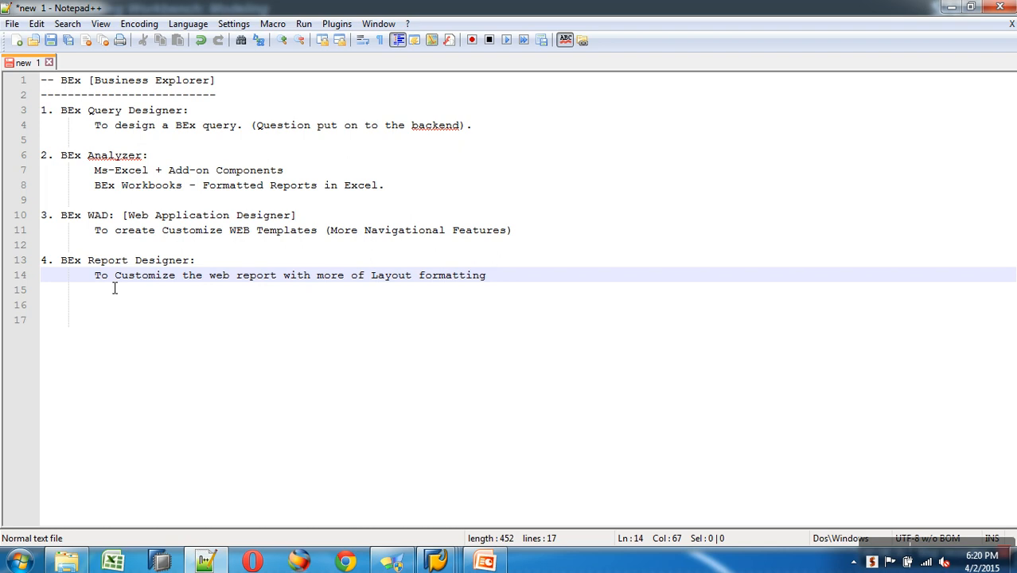
text(.)
Step: Leave a blank line and add the unindented entry "5. BEx Web Analyzer:"
key(Return)
key(Return)
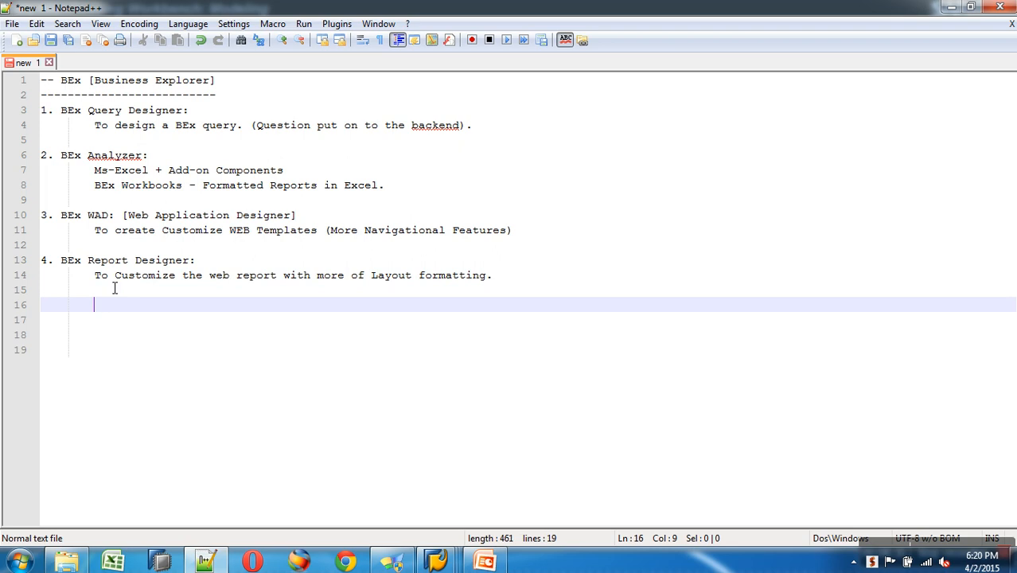
key(Home)
text(5. BEx Web Analyzer:)
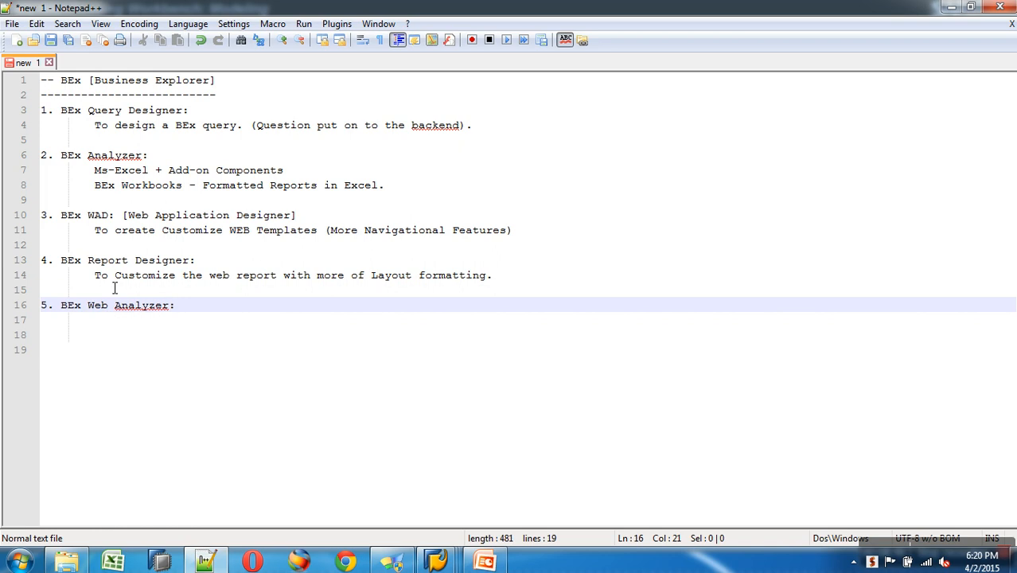
Step: Write the indented line "To Ad-hoc web reports" under the BEx Web Analyzer entry
key(Return)
key(Tab)
key(Tab)
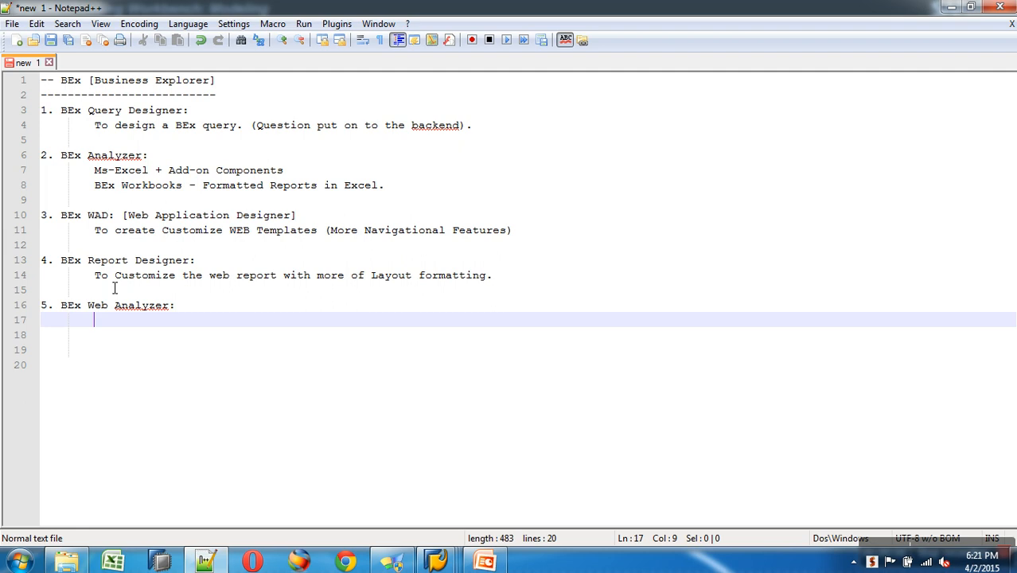
text(T)
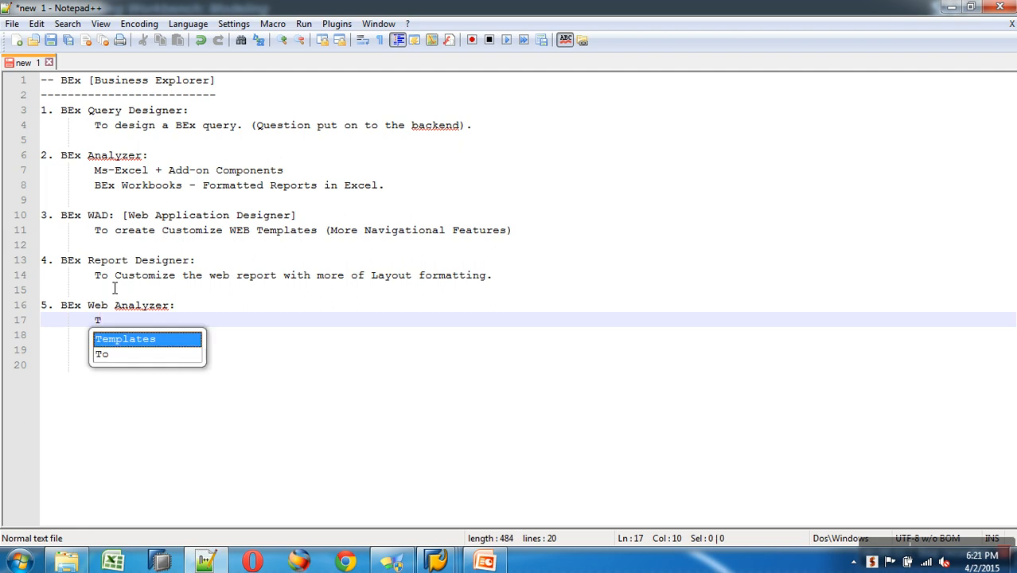
text(o Ad-hoc )
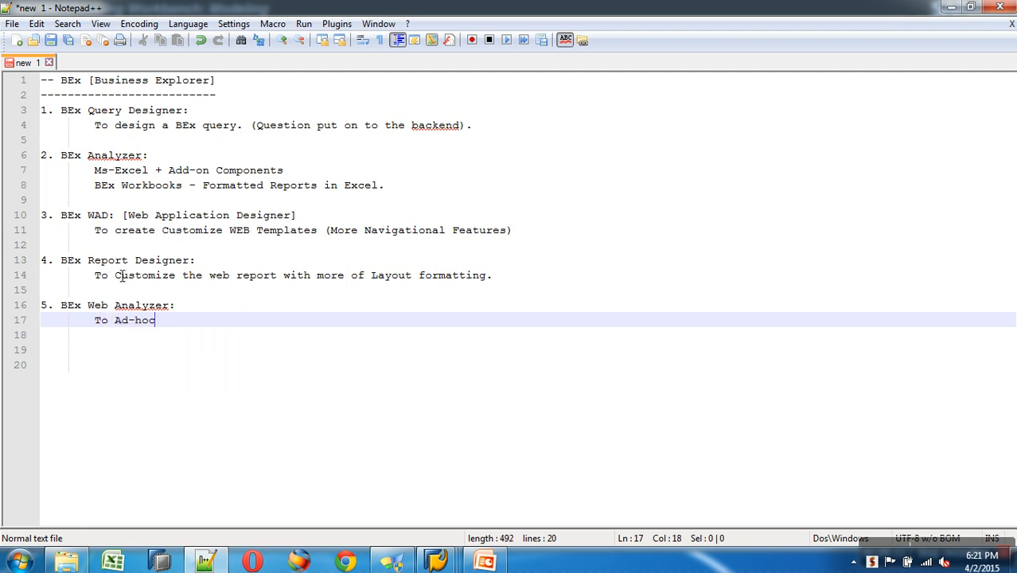
text(web)
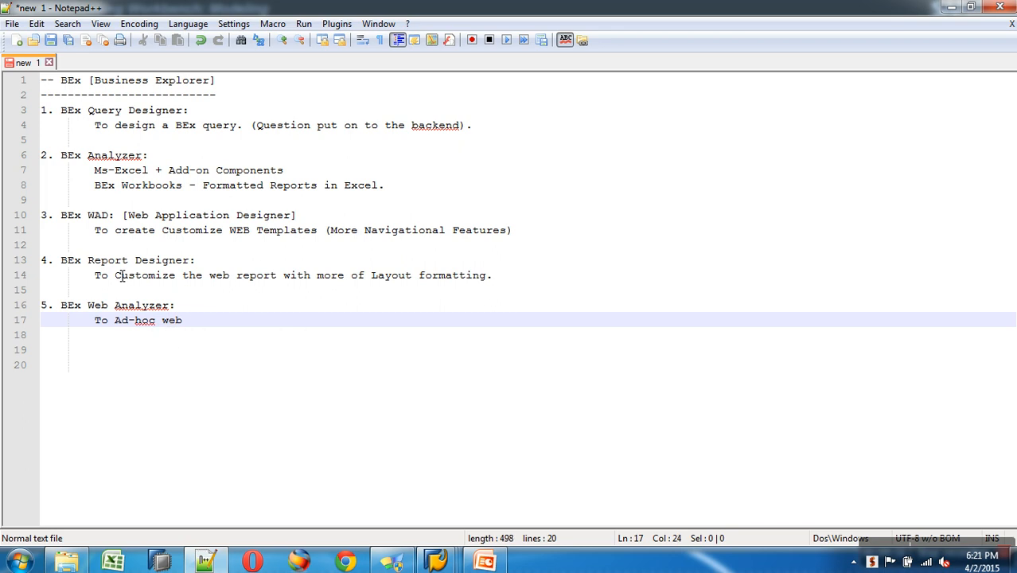
key(BackSpace)
text(reports)
Step: Insert "design" before "Ad-hoc" and end the BEx Web Analyzer description with a period
key(ctrl+Left)
key(ctrl+Left)
key(ctrl+Left)
key(ctrl+Left)
key(ctrl+Left)
text(design)
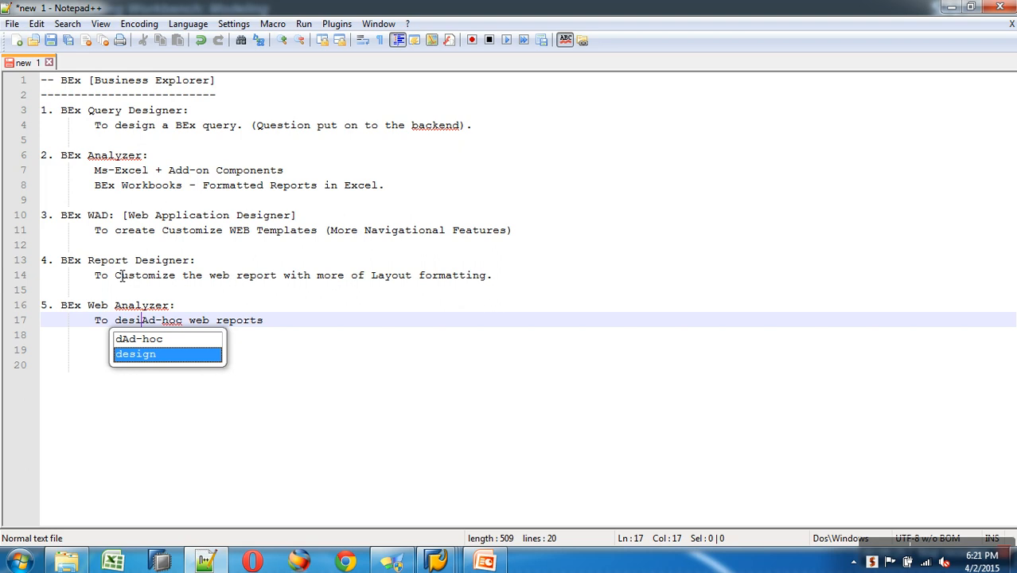
key(End)
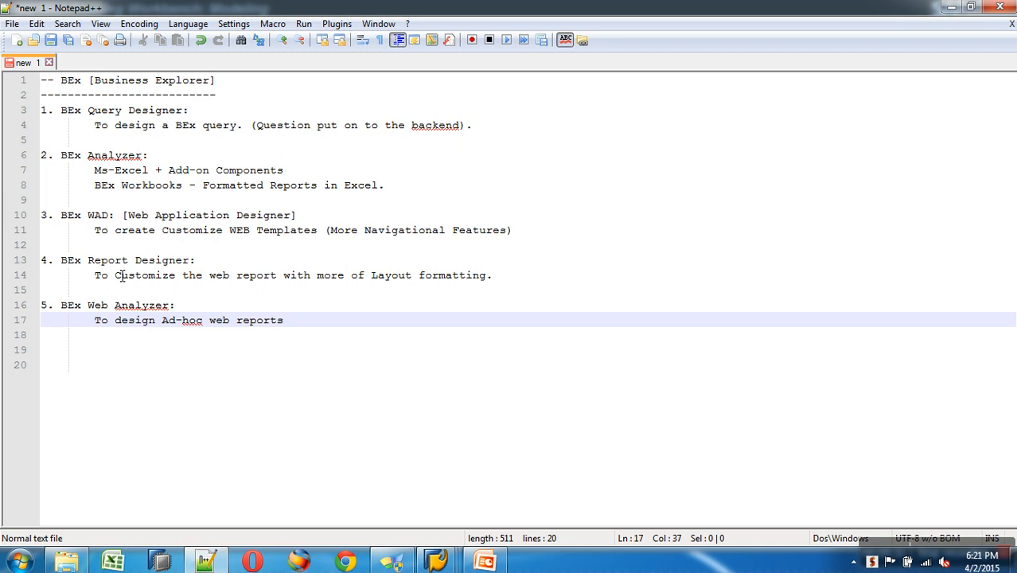
text(.)
Step: Insert a new line reading "-WEB---" directly above the BEx WAD entry
click(60, 201)
key(Return)
text(-)
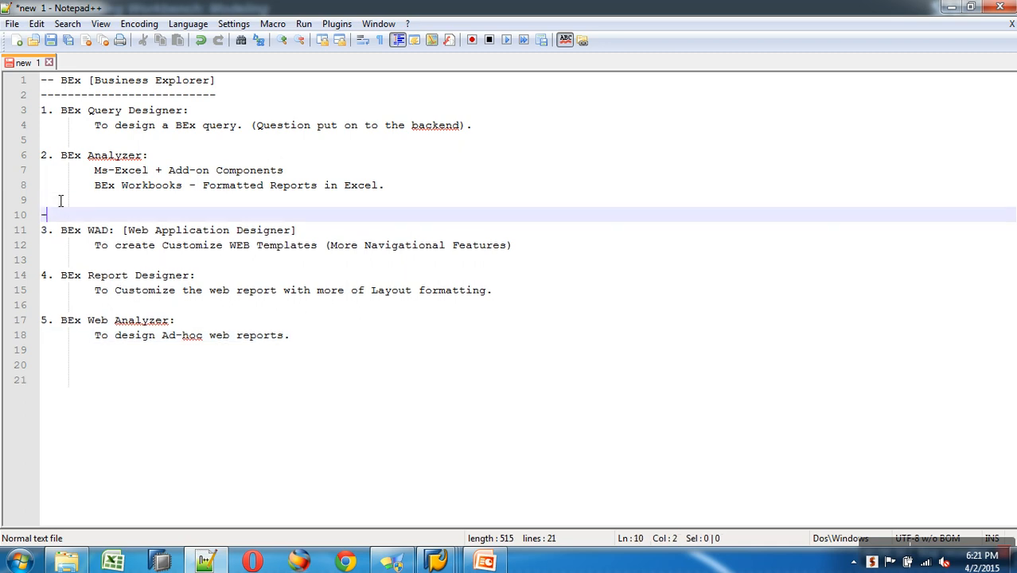
text(WEB)
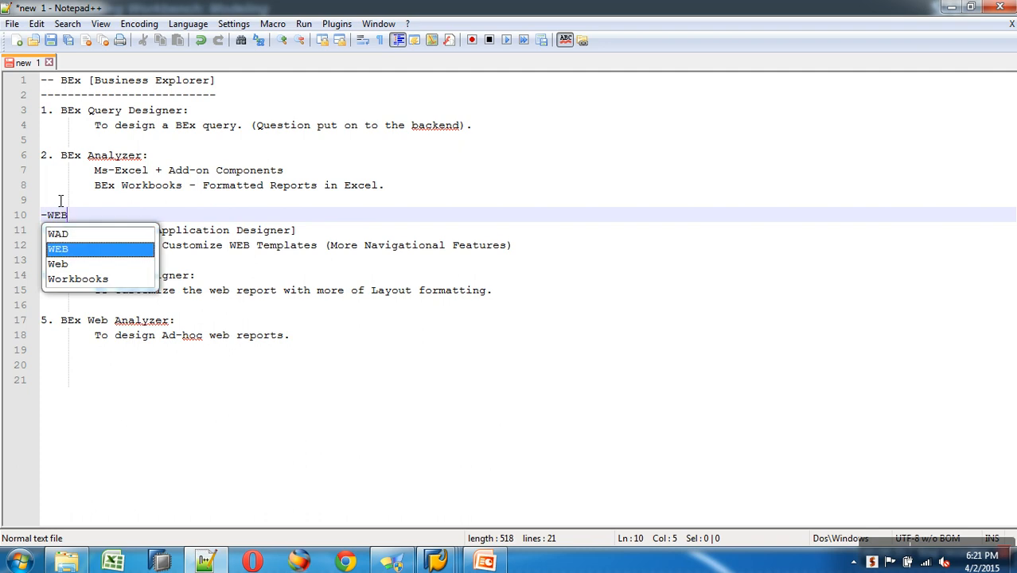
key(Escape)
text(---)
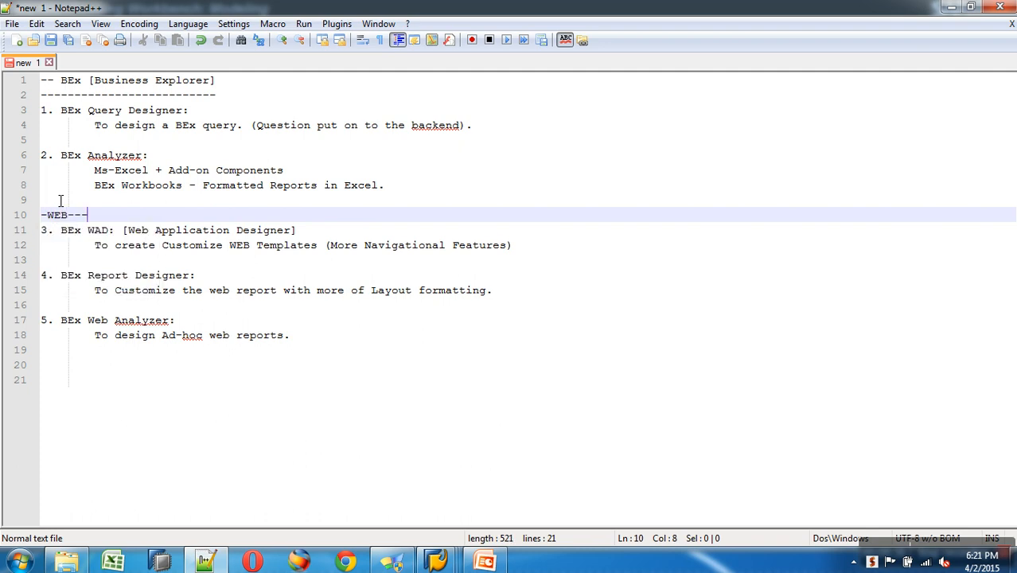
Step: Extend the WEB line with long rows of dashes on both sides to form a section divider
key(Home)
text(----------------------------)
key(End)
text(----)
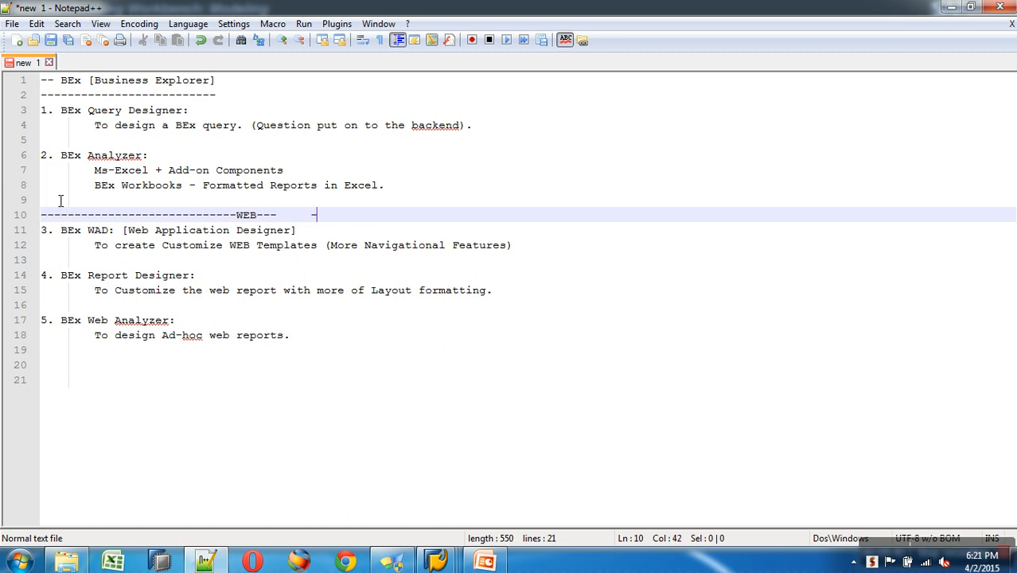
key(BackSpace)
key(BackSpace)
key(BackSpace)
key(BackSpace)
key(BackSpace)
key(BackSpace)
text(----------------------------------)
Step: Review the five BEx tool entries in turn, highlighting the Query Designer, Analyzer and web tool sections of the outline
drag(495, 125, 48, 115)
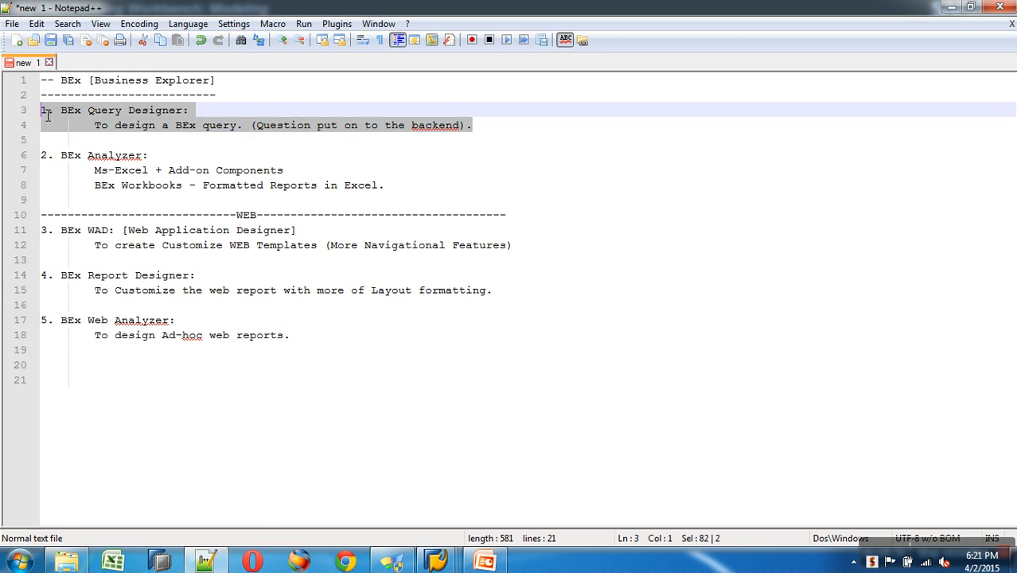
drag(411, 196, 47, 155)
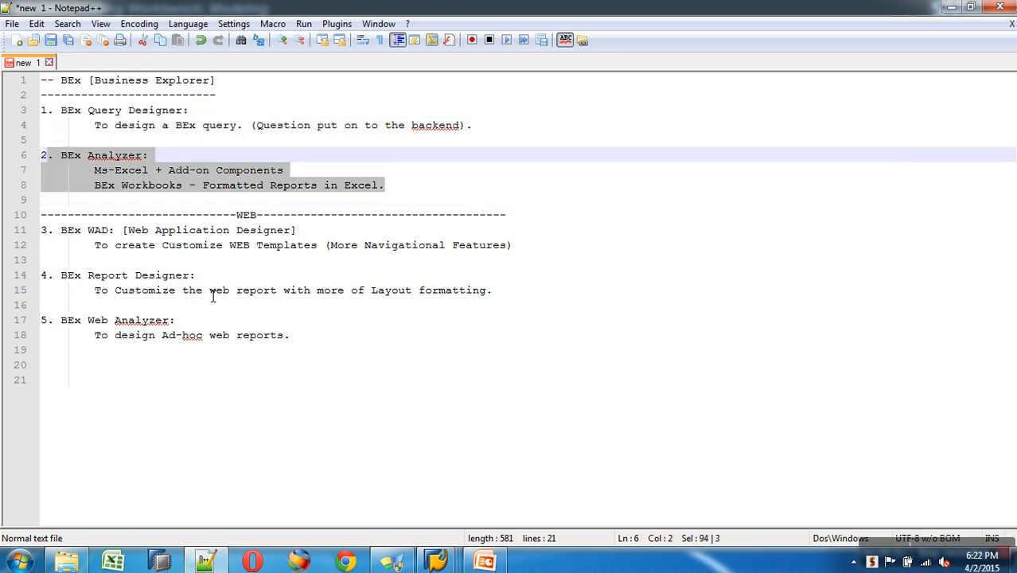
drag(310, 342, 46, 114)
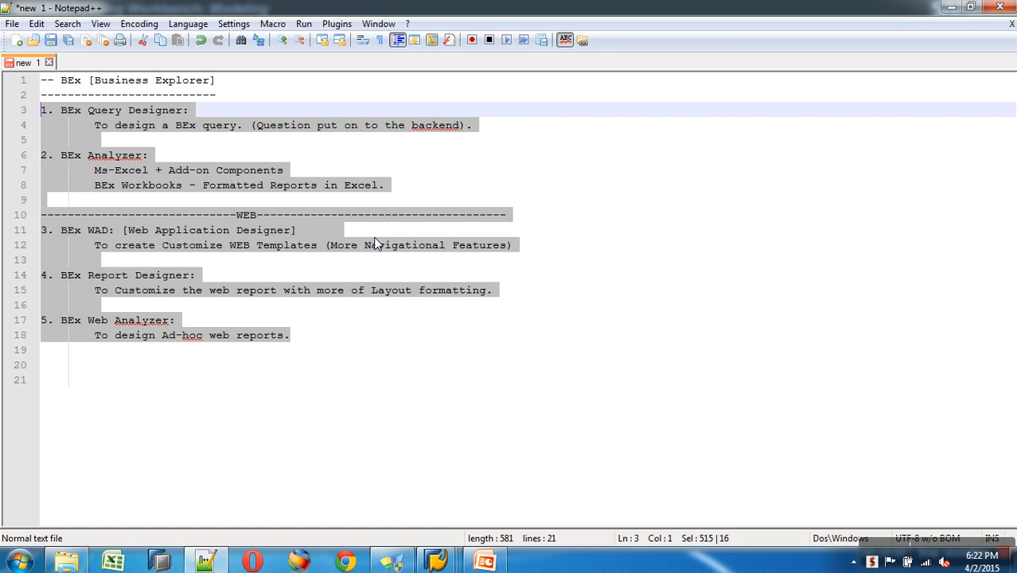
click(512, 156)
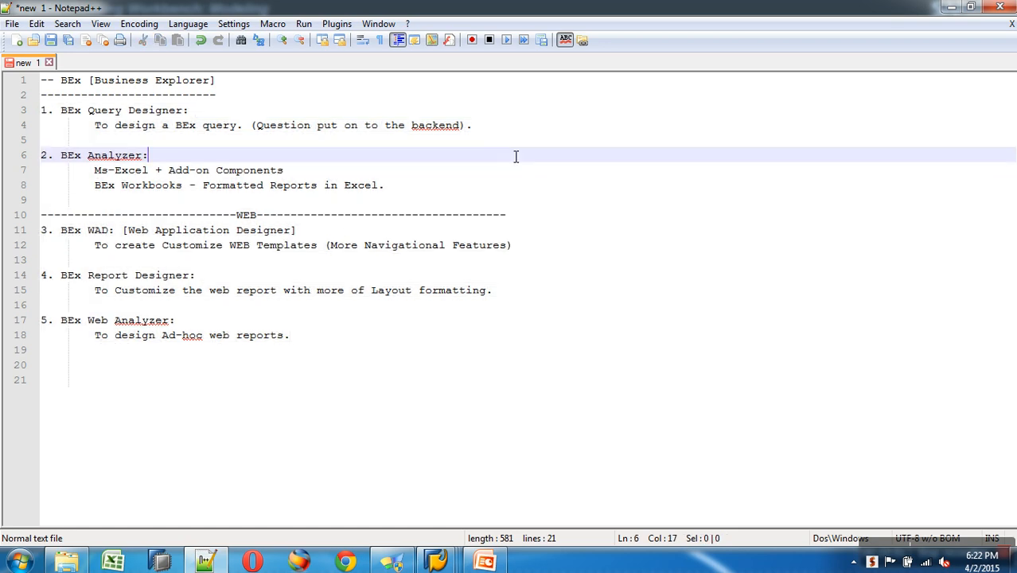
click(495, 129)
drag(495, 132, 39, 112)
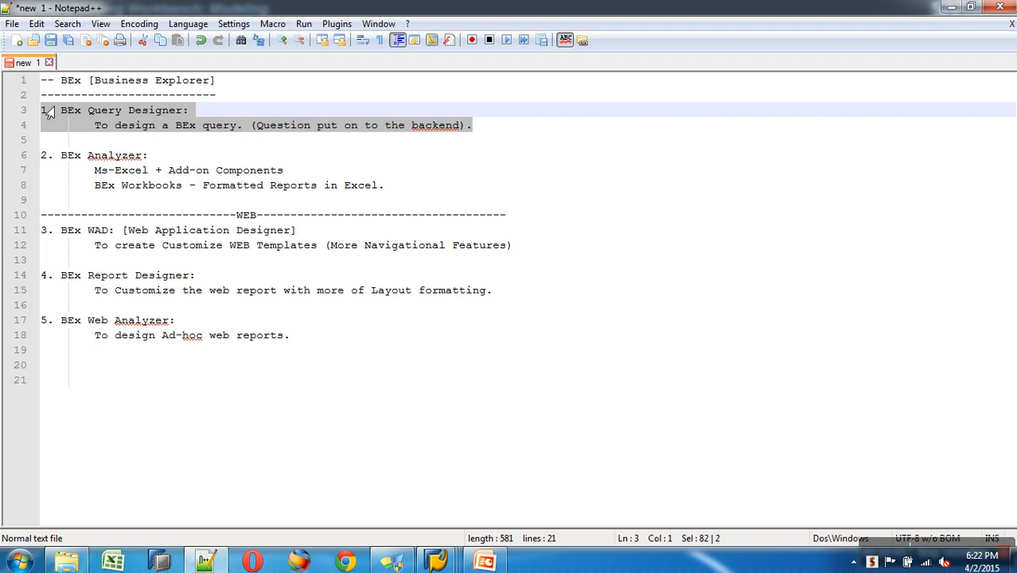
drag(395, 191, 40, 159)
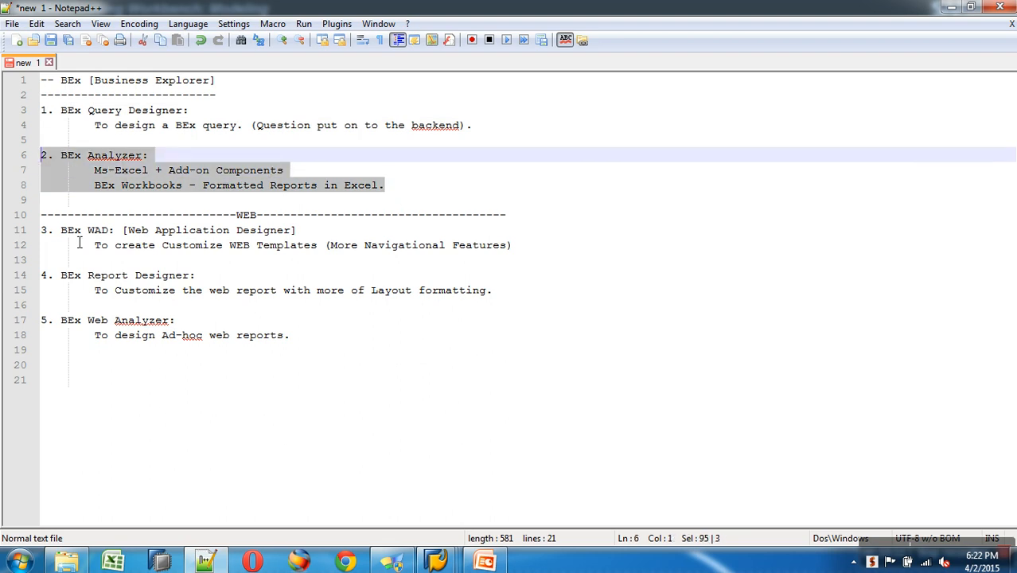
click(310, 341)
drag(310, 340, 27, 277)
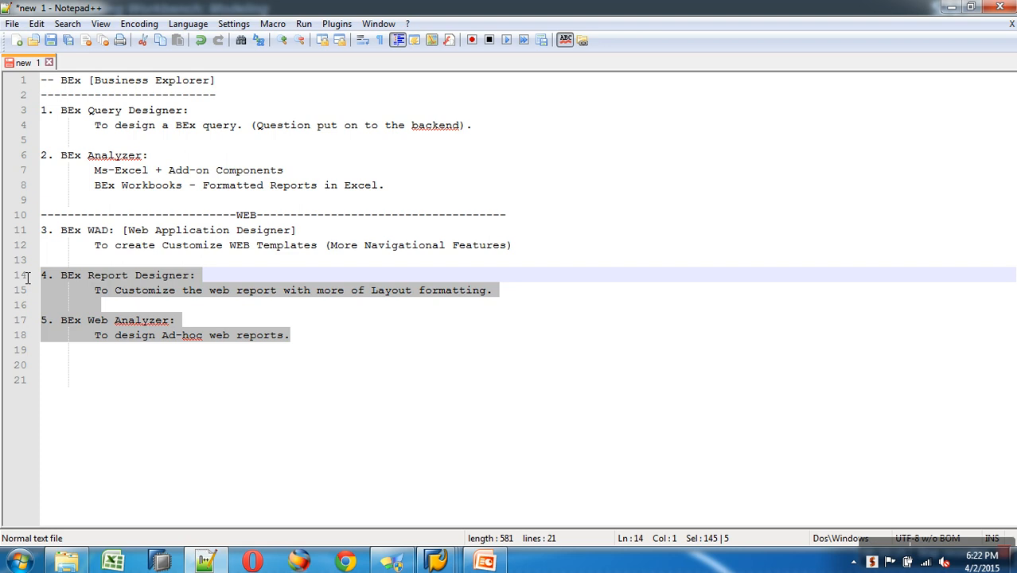
drag(527, 250, 44, 237)
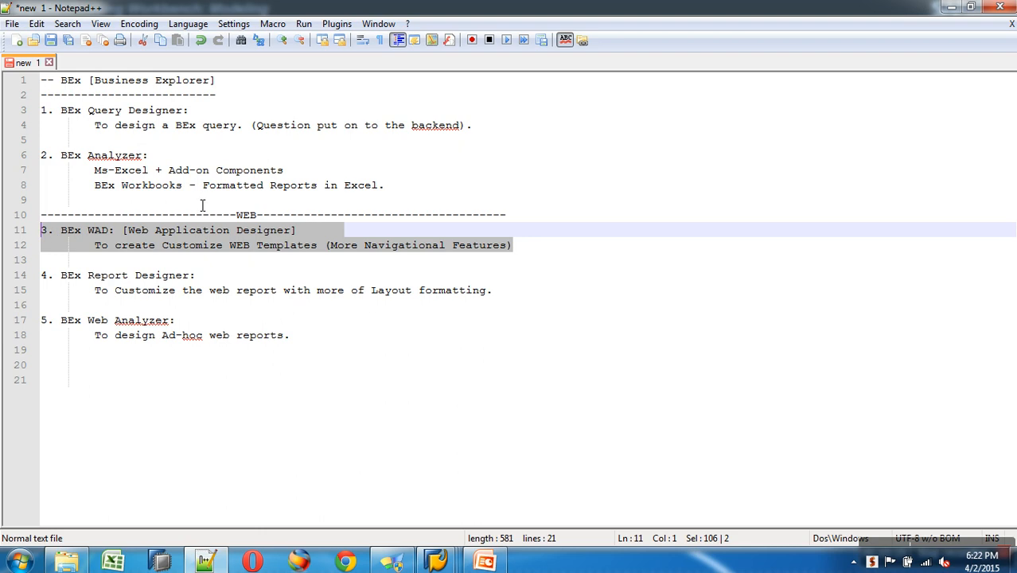
Step: Examine how the Query Designer entry relates to the BEx Analyzer entry and the three tools below the WEB divider
drag(495, 139, 51, 116)
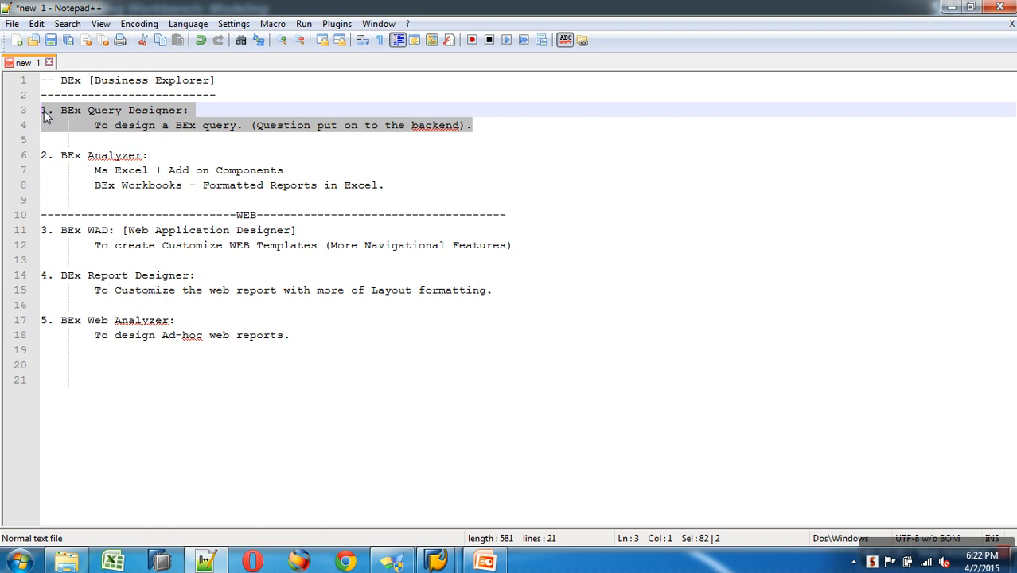
click(238, 144)
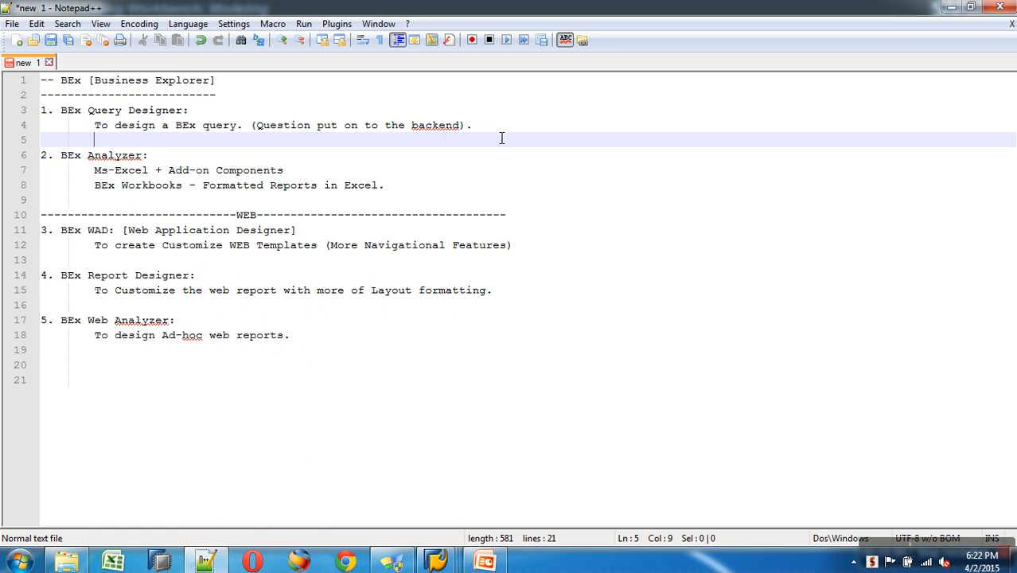
key(Up)
key(End)
drag(478, 125, 50, 116)
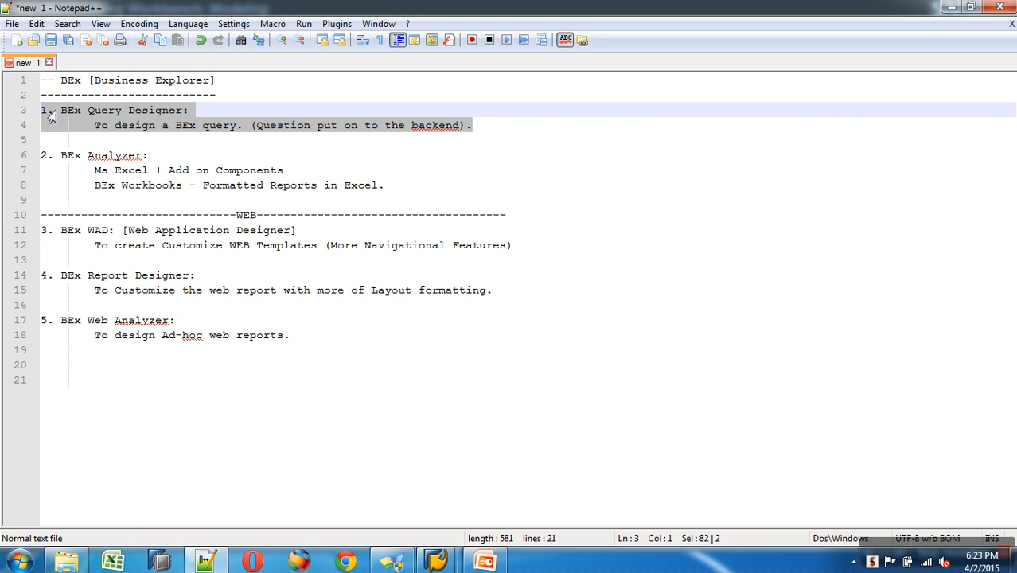
click(511, 140)
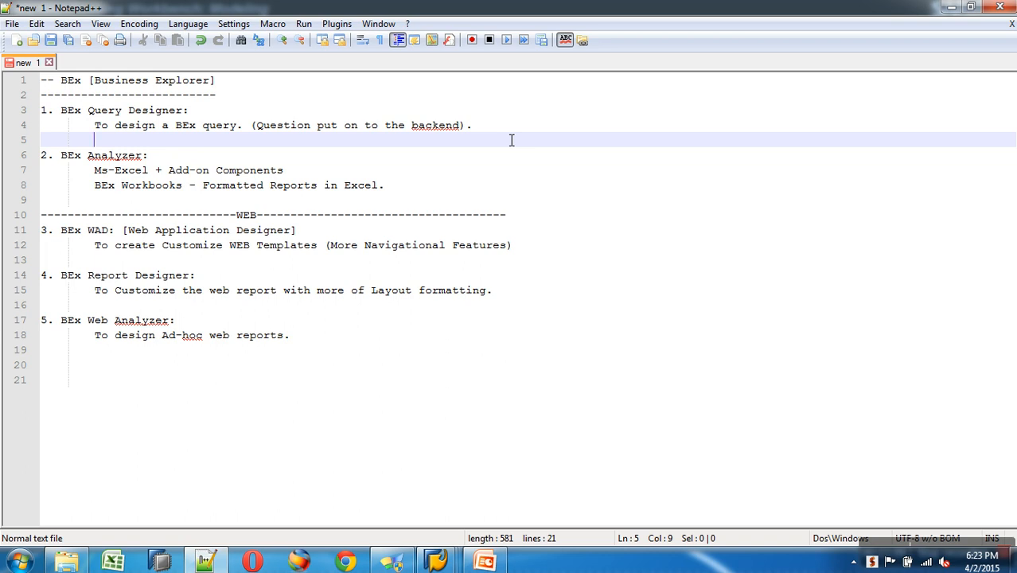
drag(512, 140, 35, 113)
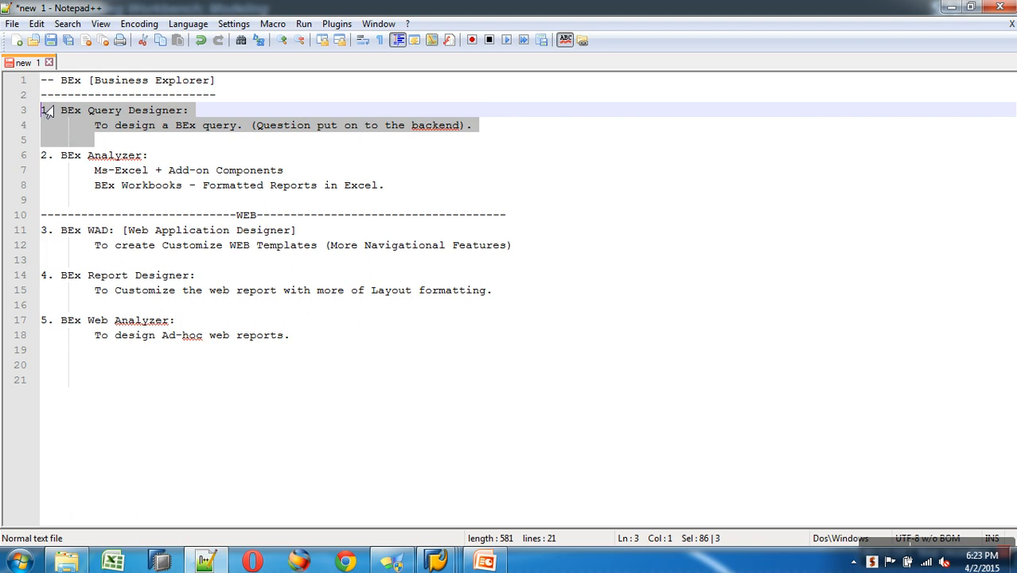
drag(318, 351, 29, 229)
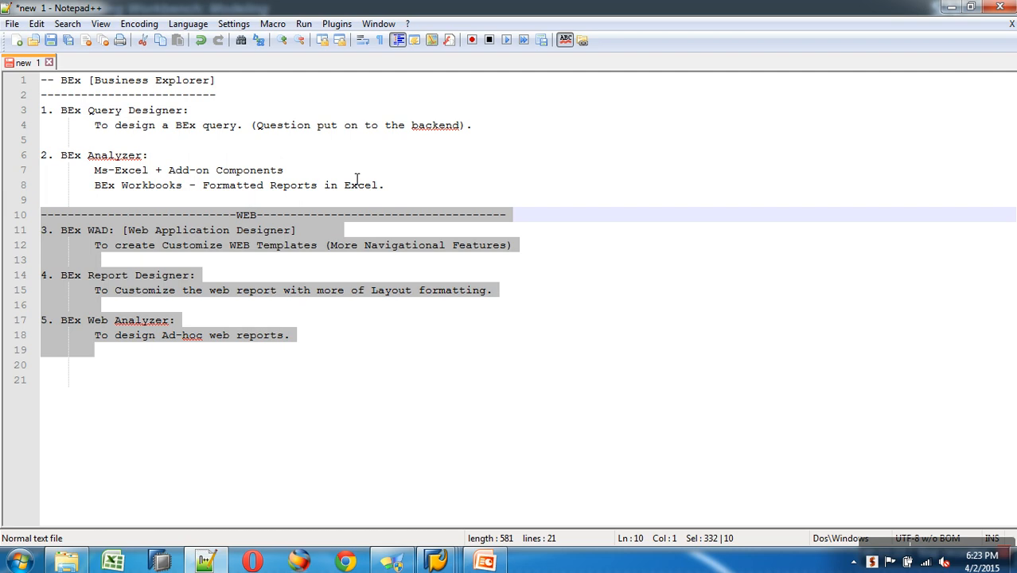
drag(498, 130, 39, 117)
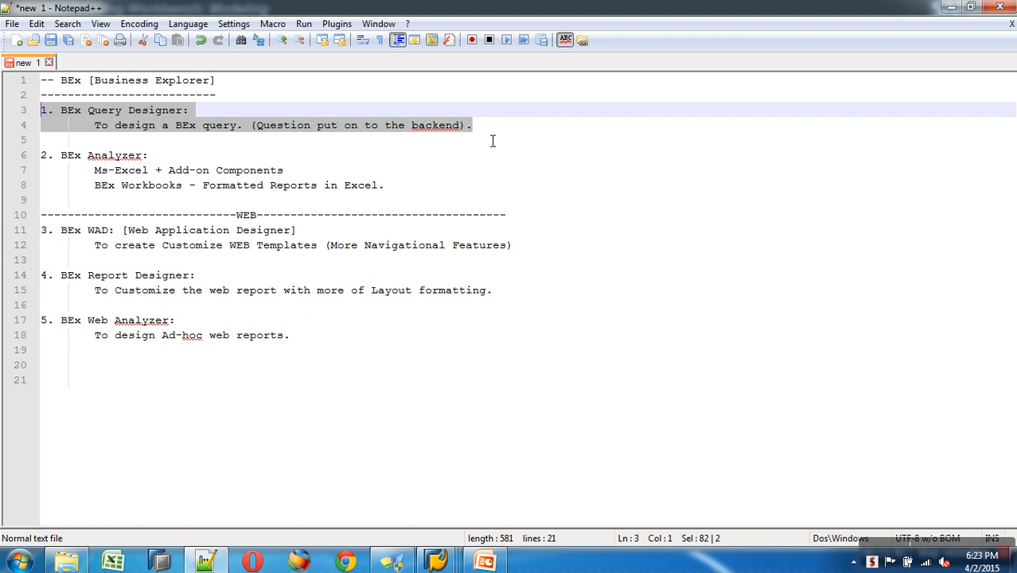
drag(404, 200, 32, 111)
drag(300, 350, 29, 231)
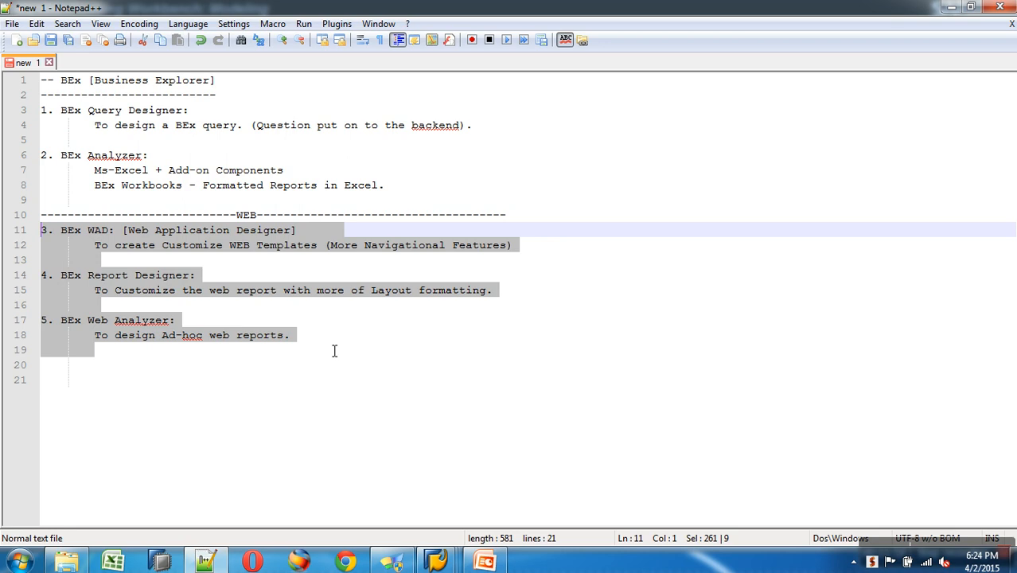
click(311, 248)
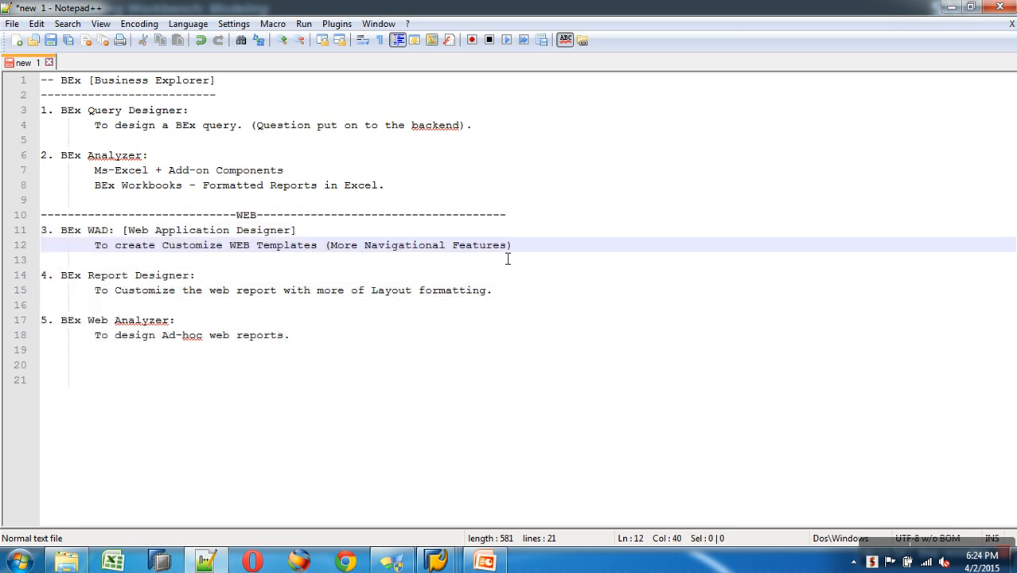
drag(527, 253, 39, 231)
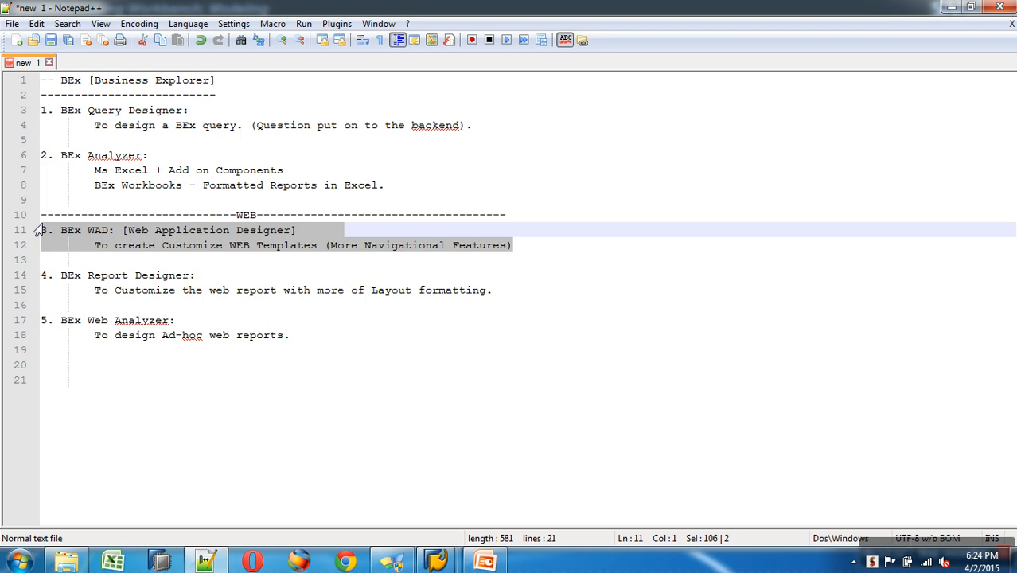
click(439, 372)
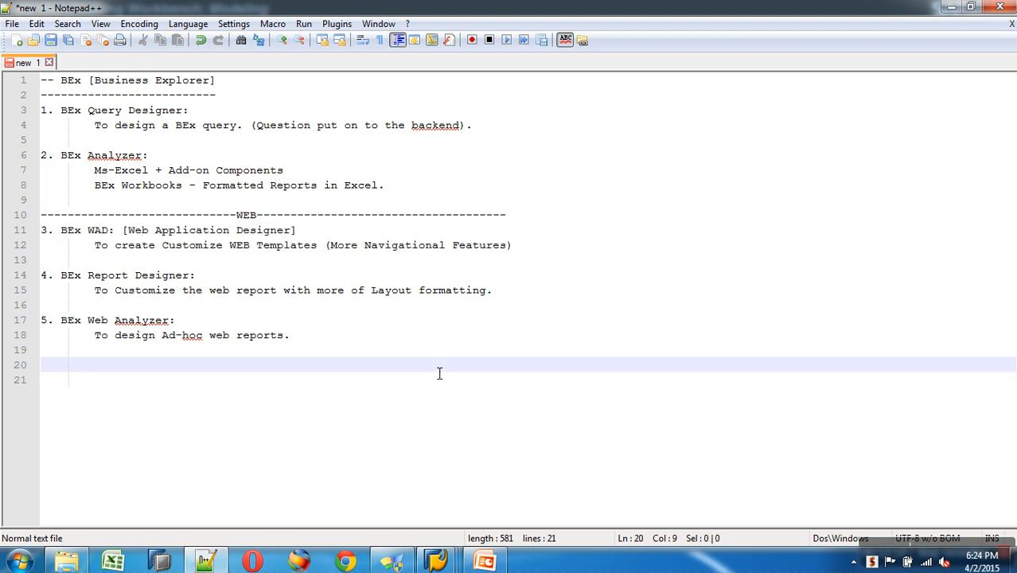
Step: Copy the heading "1. BEx Query Designer:" below the five-tool outline and underline it with a row of dashes
drag(501, 125, 21, 110)
drag(213, 111, 17, 113)
key(ctrl+c)
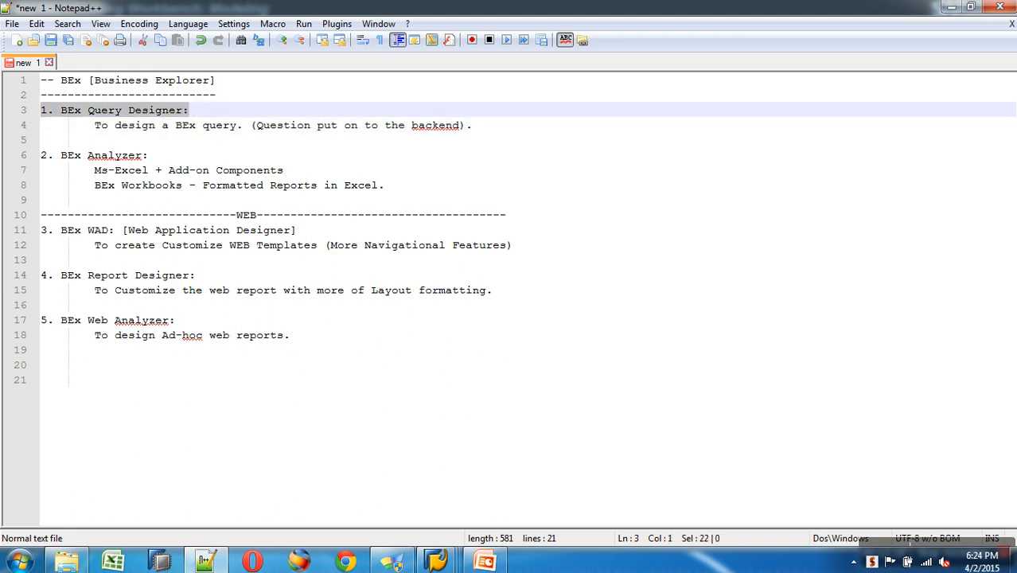
click(92, 366)
key(Home)
key(ctrl+v)
key(Return)
text(----------------------)
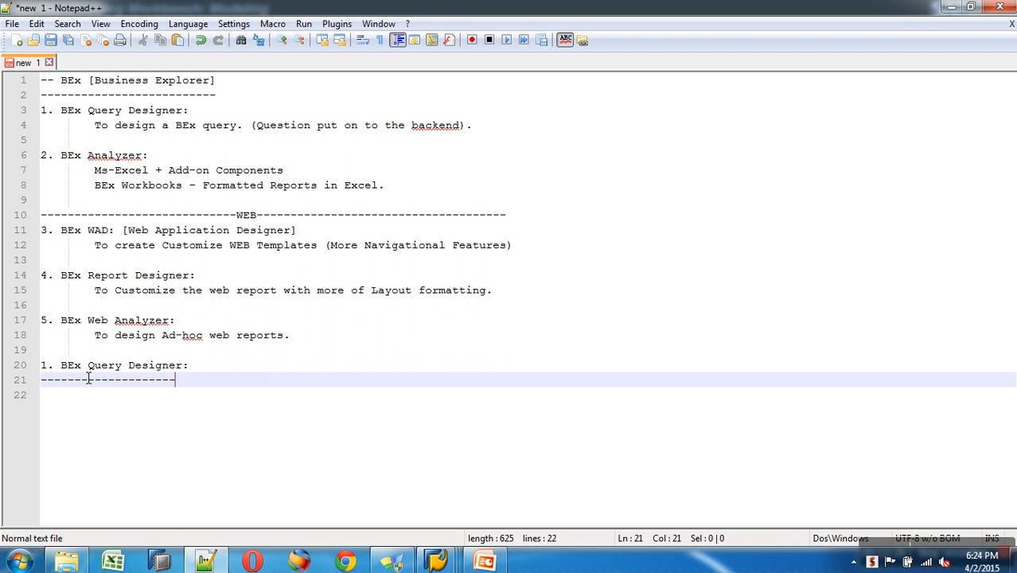
Step: Add a long run of blank lines below the dashed underline of the copied Query Designer heading
key(Return)
key(Return)
key(Return)
key(Return)
key(Return)
key(Return)
key(Return)
key(Return)
key(Return)
key(Return)
key(Return)
key(Return)
key(Return)
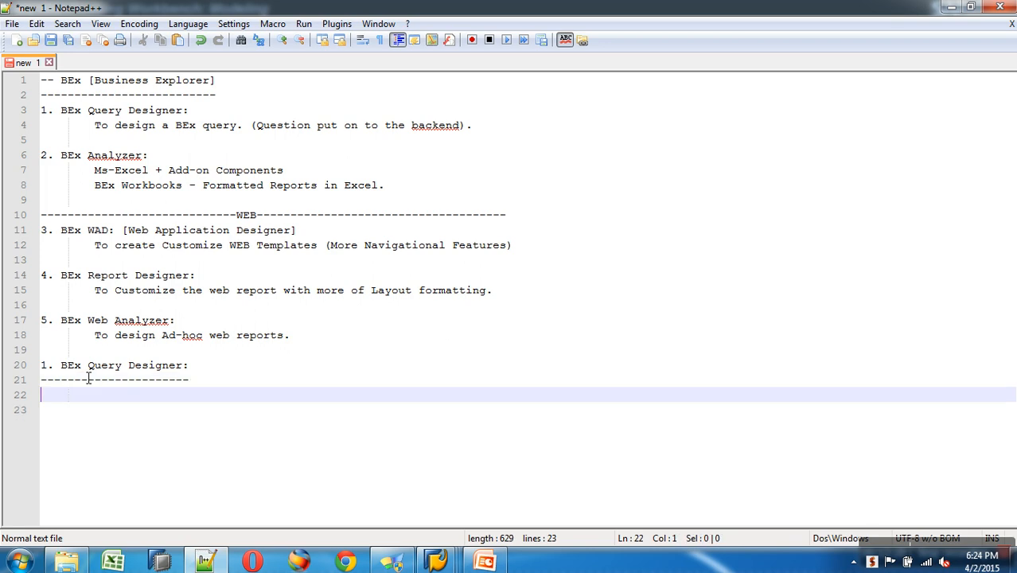
key(Return)
key(Return)
key(Return)
key(Return)
key(Return)
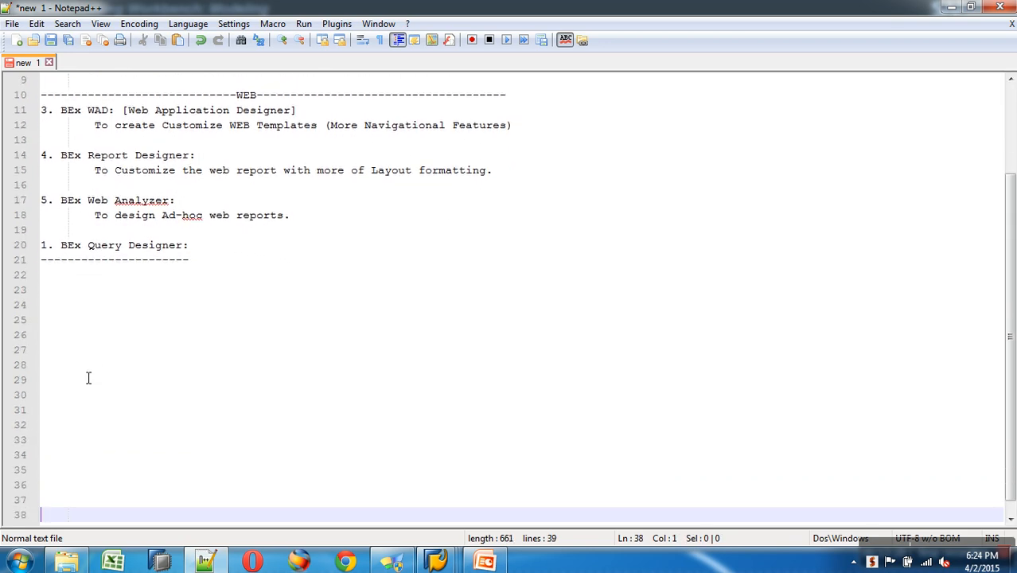
Step: Remove the duplicate "1. BEx Query Designer:" heading and its dashed underline from below the outline, keeping them on the clipboard
drag(226, 246, 9, 236)
key(ctrl+c)
key(Delete)
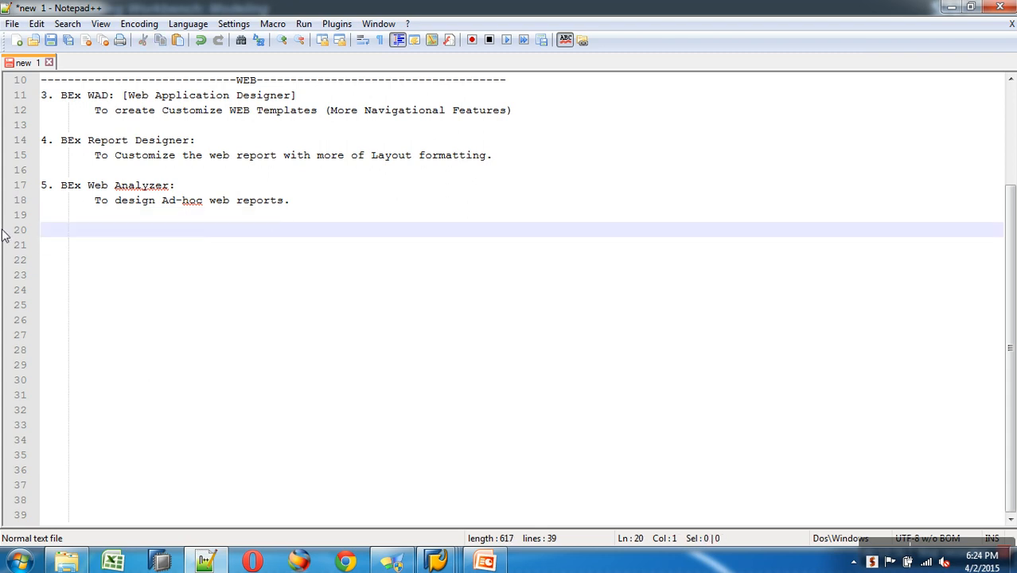
Step: Start saving the outline as a text file and set the destination to Desktop > Vedios Sharing > Batch2
scroll(131, 155, up, 3)
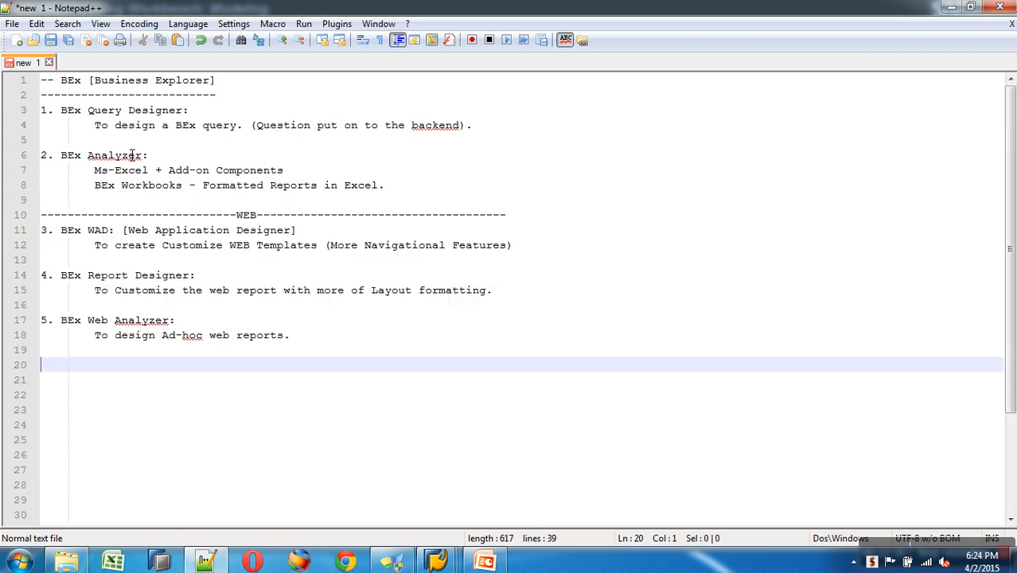
right_click(20, 61)
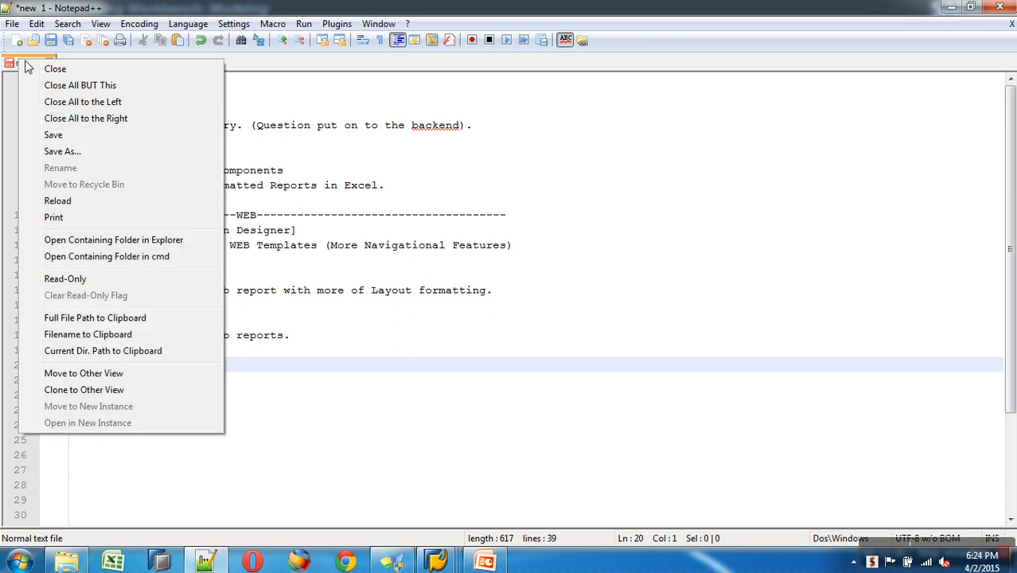
click(68, 150)
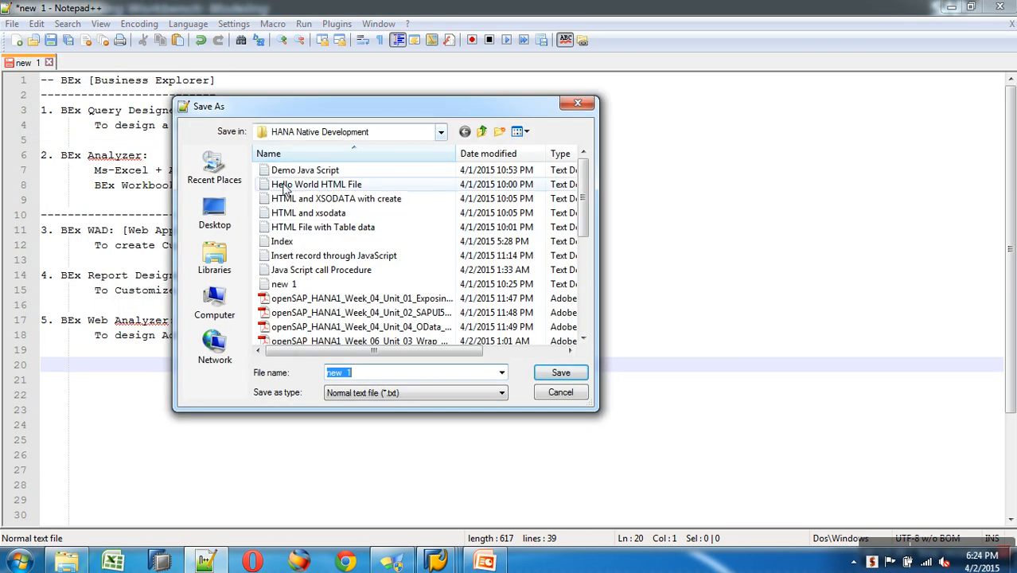
click(219, 223)
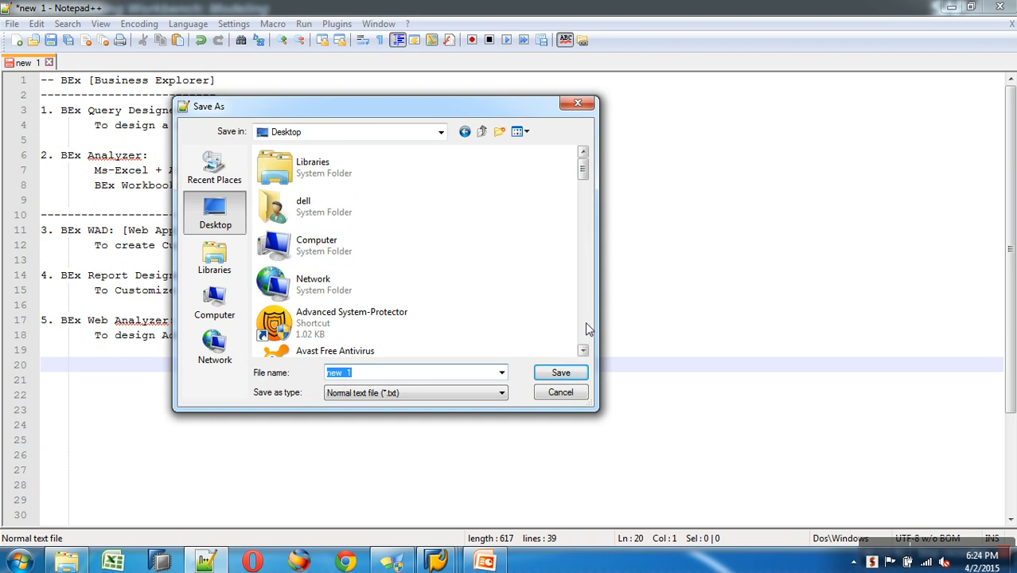
scroll(584, 321, down, 10)
scroll(585, 321, down, 5)
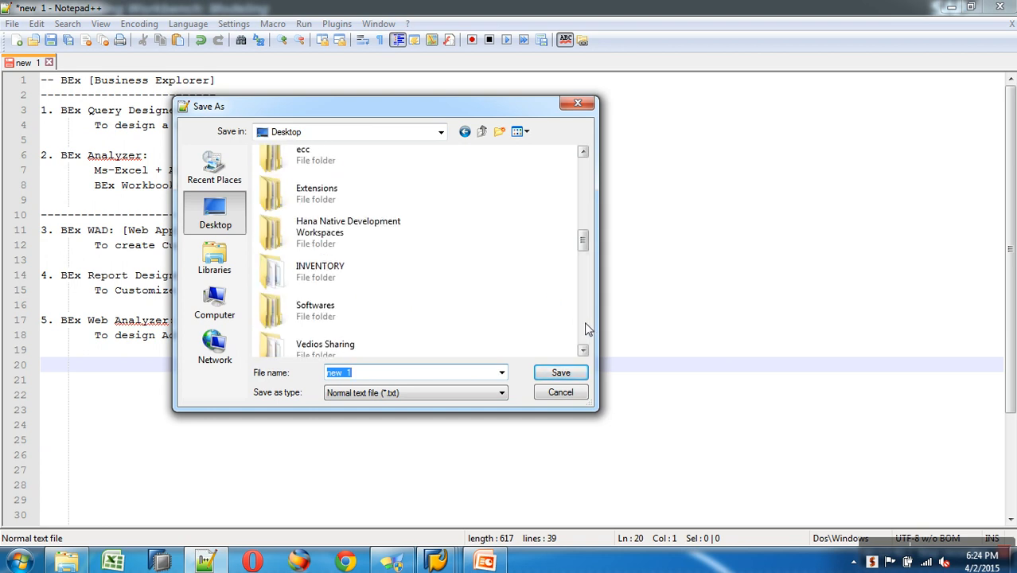
click(582, 151)
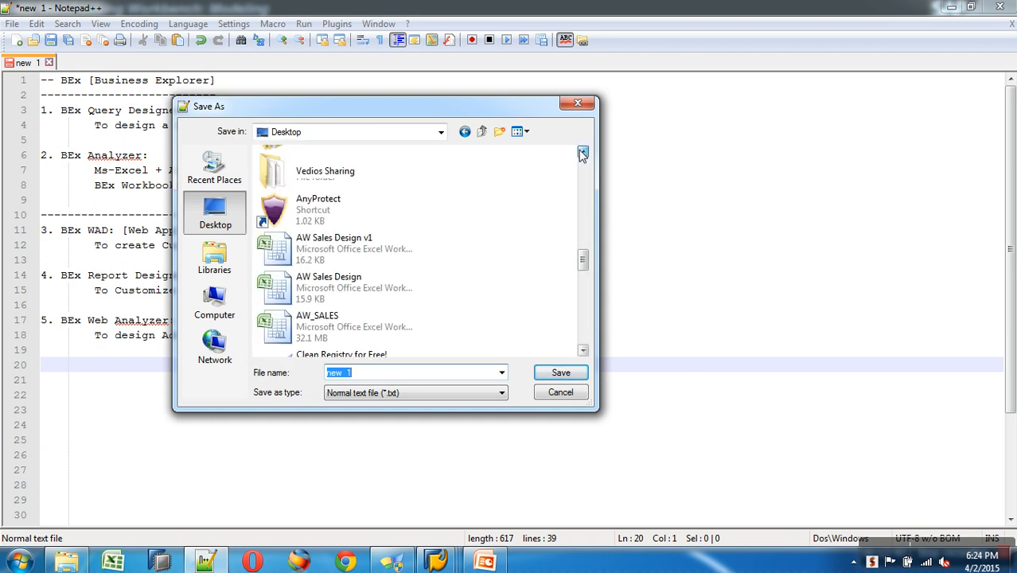
double_click(299, 171)
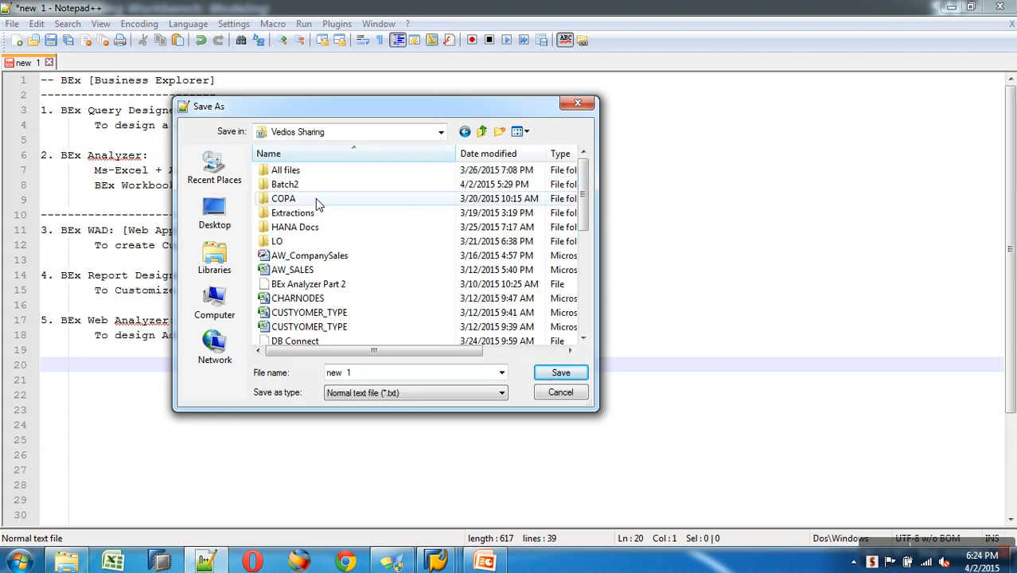
double_click(296, 185)
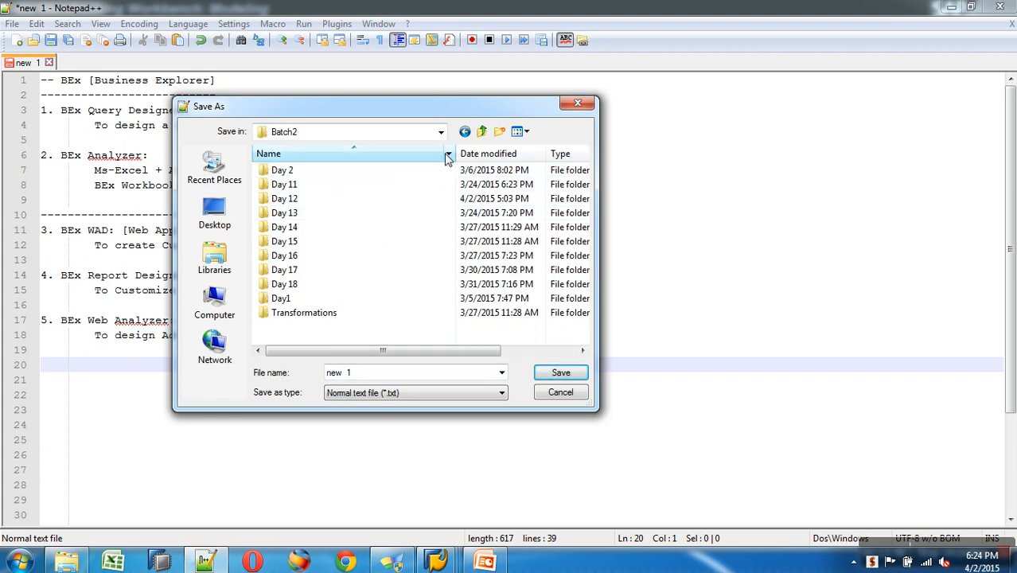
Step: Create a new folder named "Reporting" inside the Batch2 folder
click(500, 133)
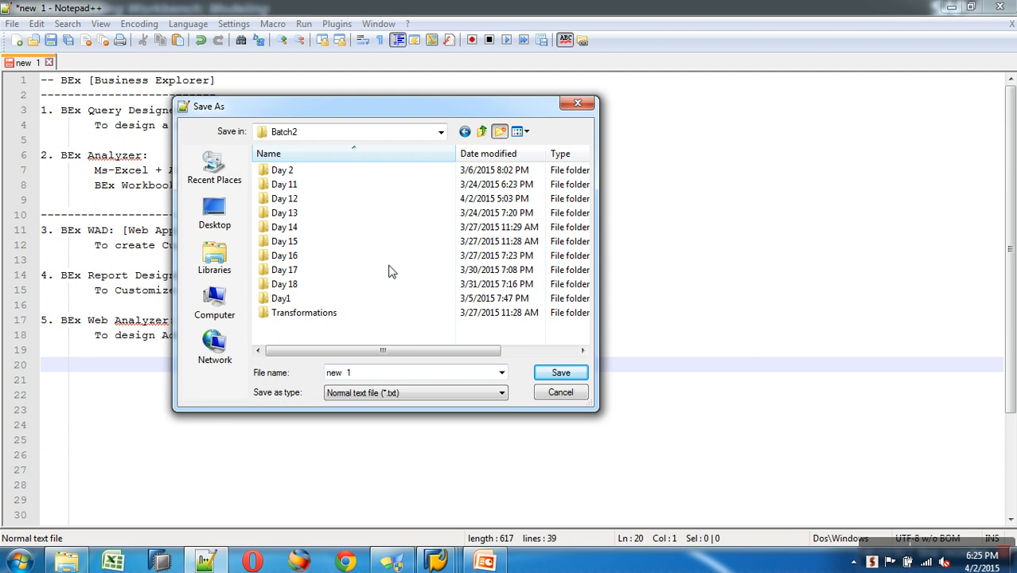
text(Re)
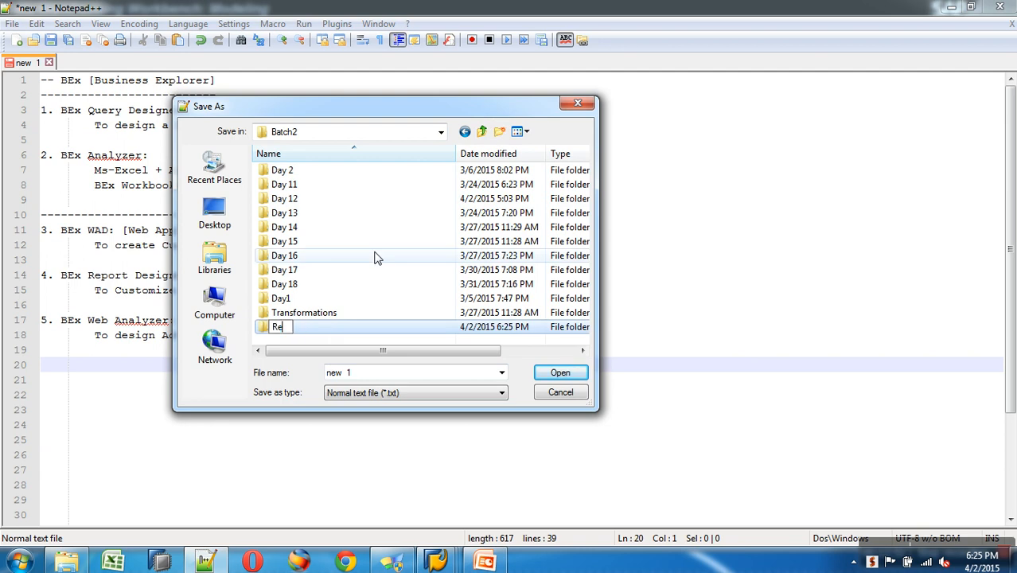
text(porting)
key(Return)
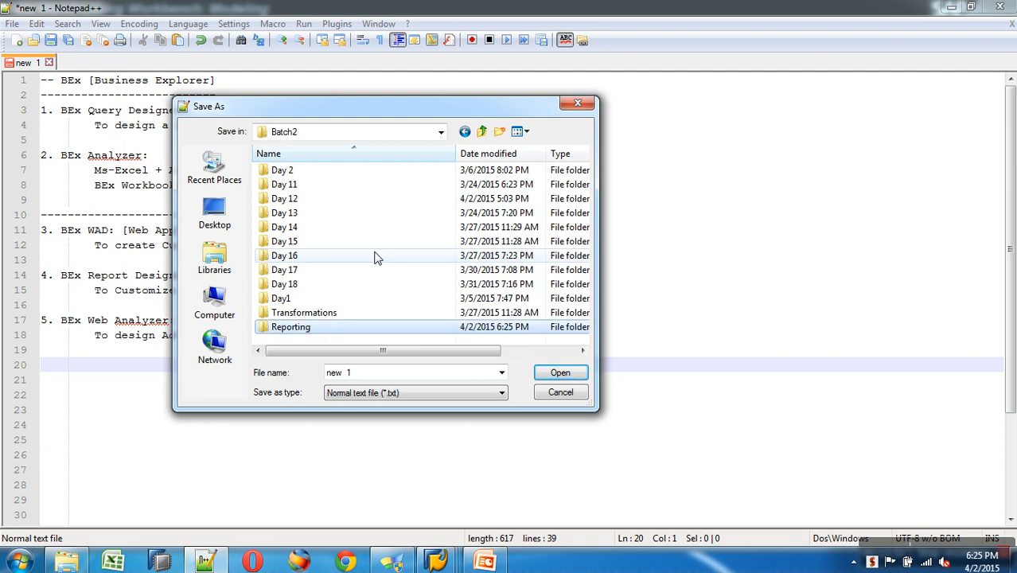
Step: Create a folder named "Day 19" inside the Reporting folder and make it the save destination
double_click(303, 327)
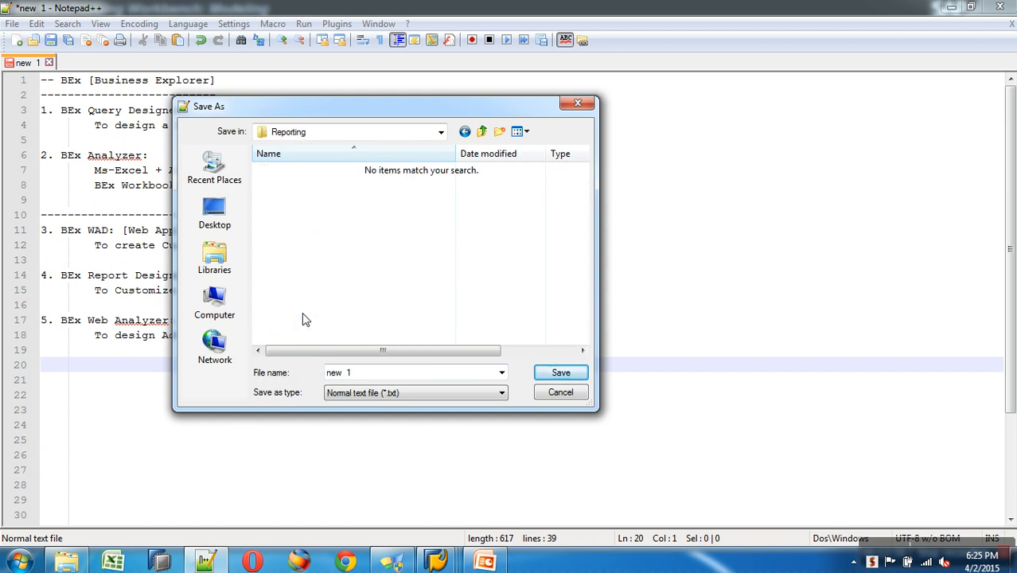
click(499, 132)
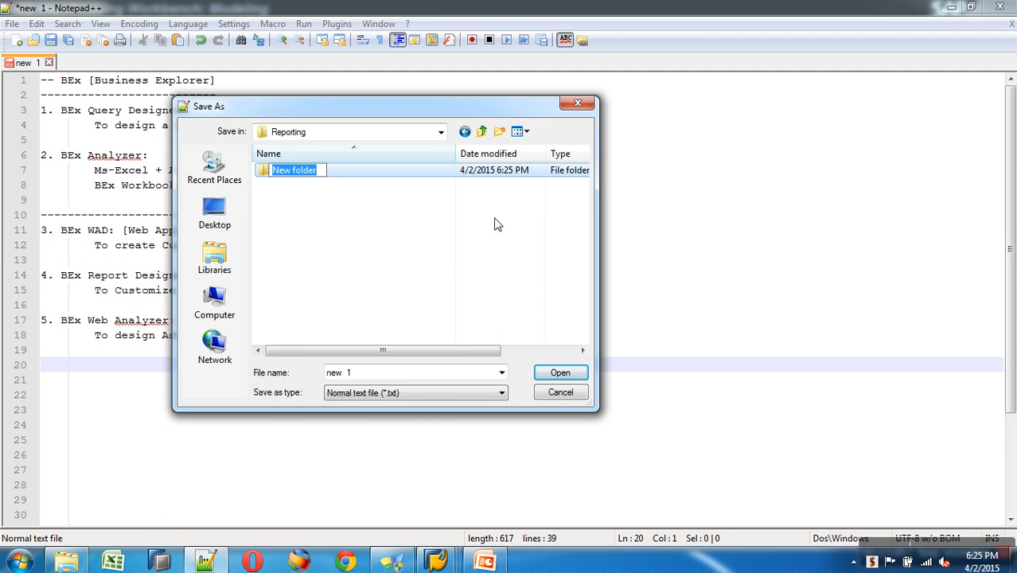
text(Day 19)
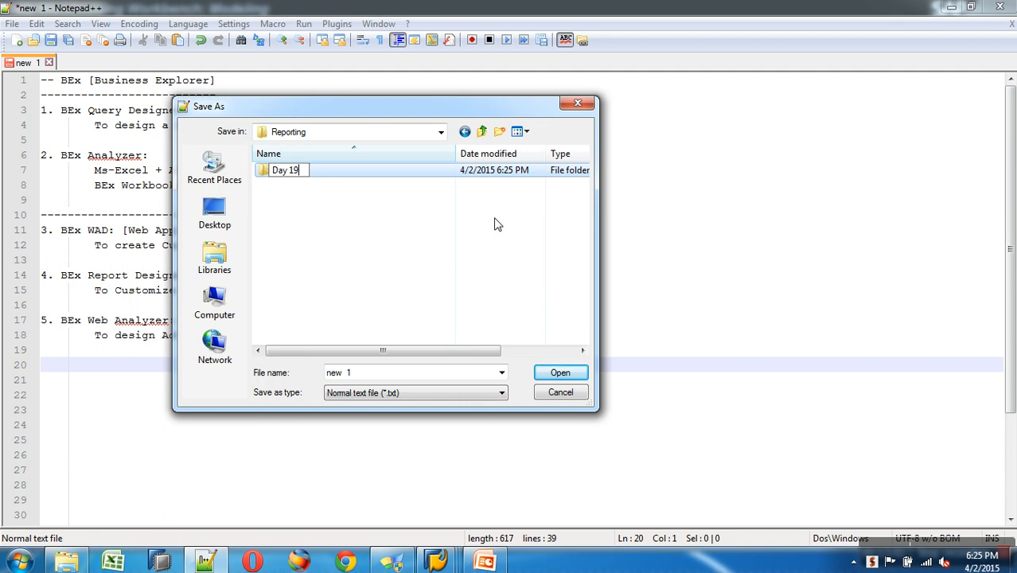
key(Return)
double_click(288, 170)
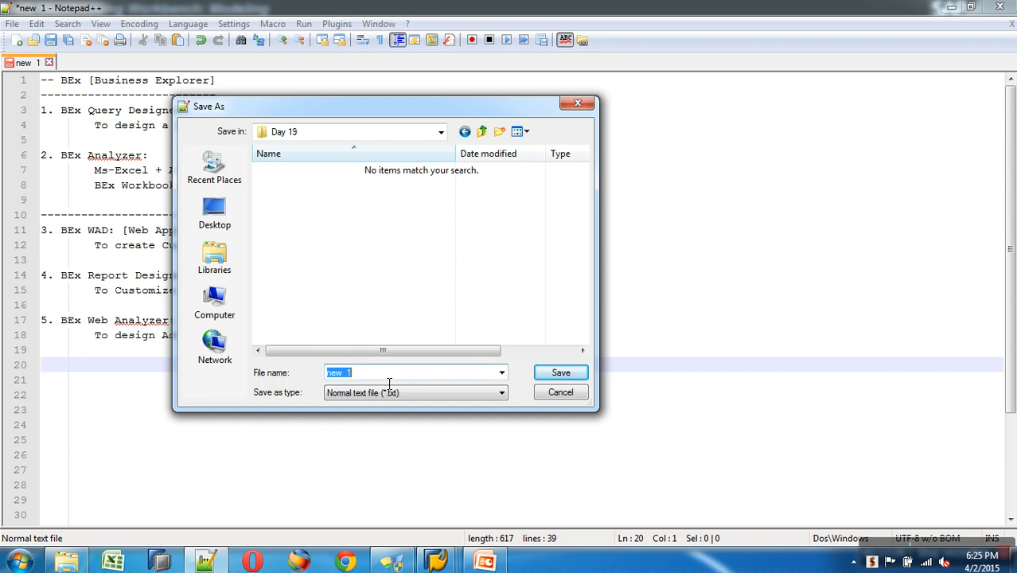
Step: Save the outline as a text file named "Reporting Introduction" in the Day 19 folder
text(Reporting Int)
text(roduction)
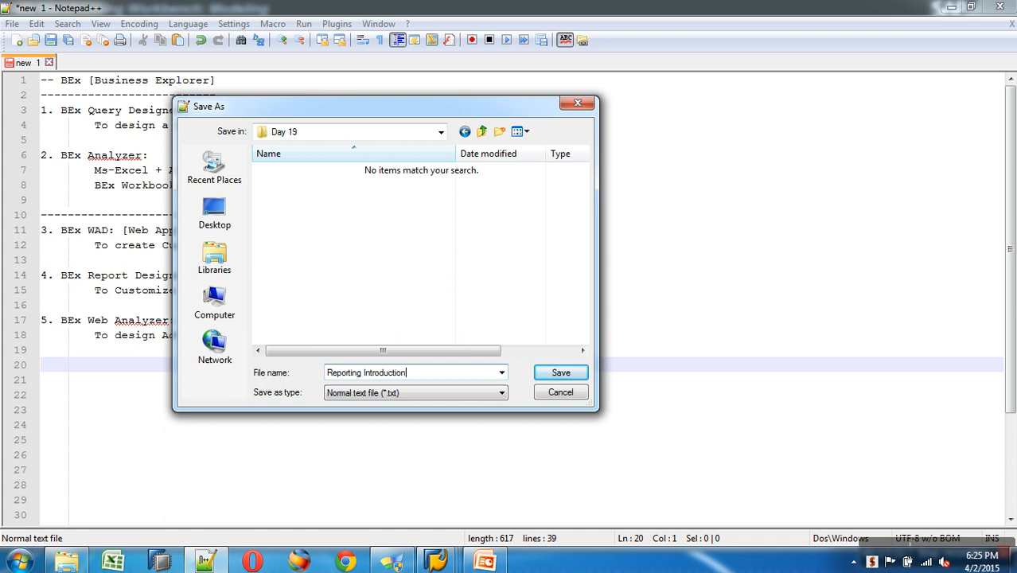
click(562, 374)
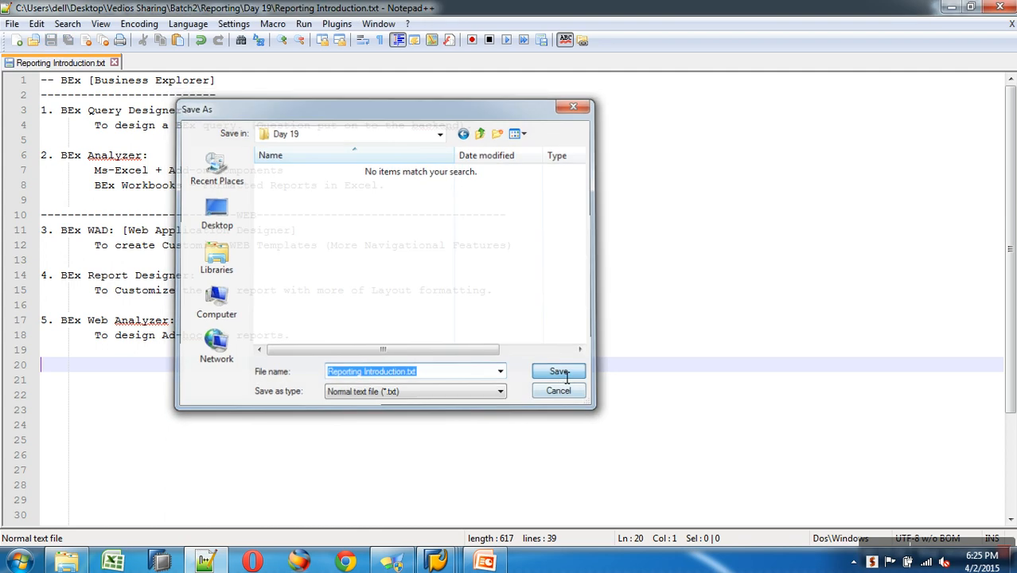
Step: Start a new document with the copied "1. BEx Query Designer:" heading and its dashed underline, followed by an empty line
click(18, 40)
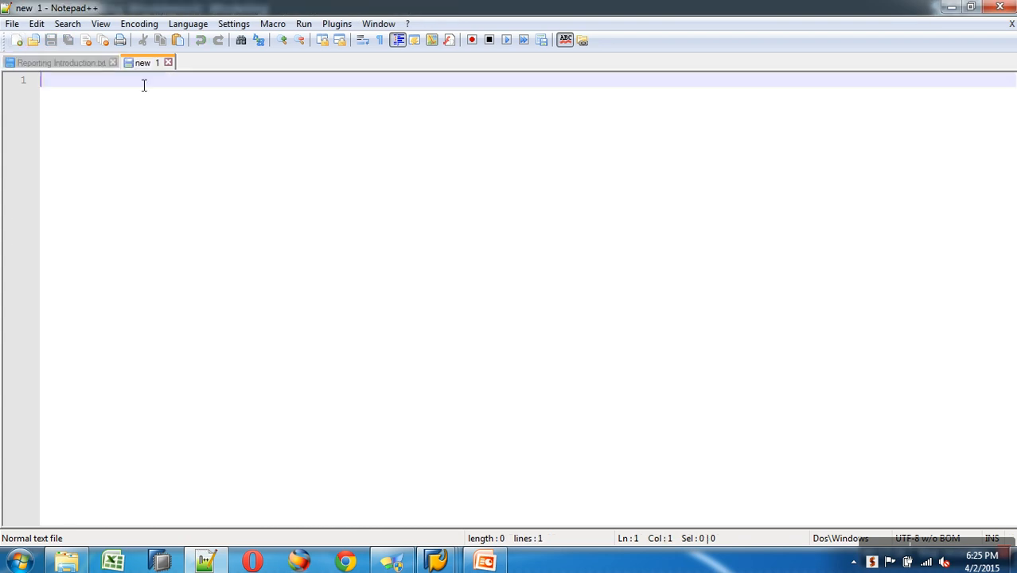
key(ctrl+v)
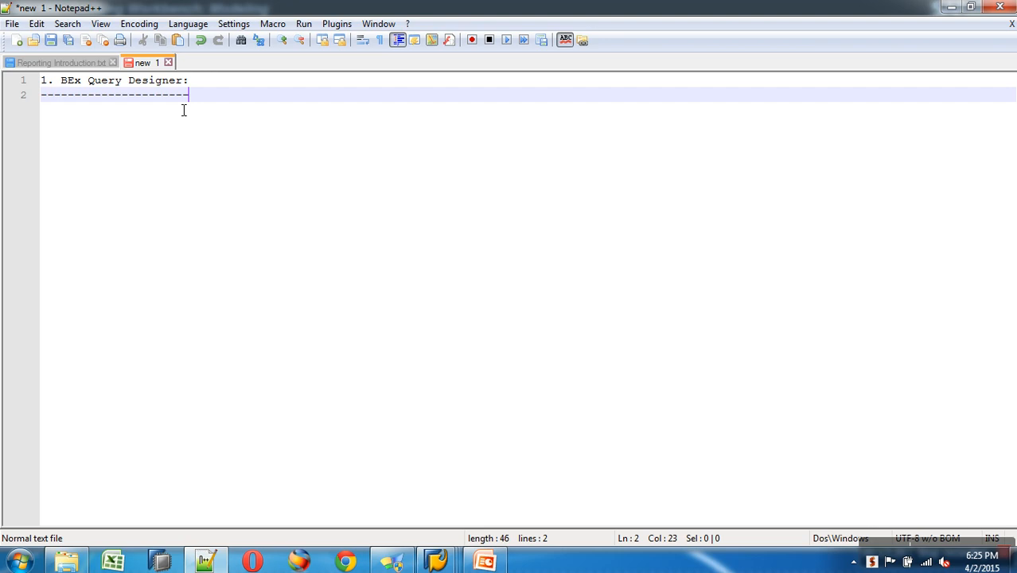
key(Return)
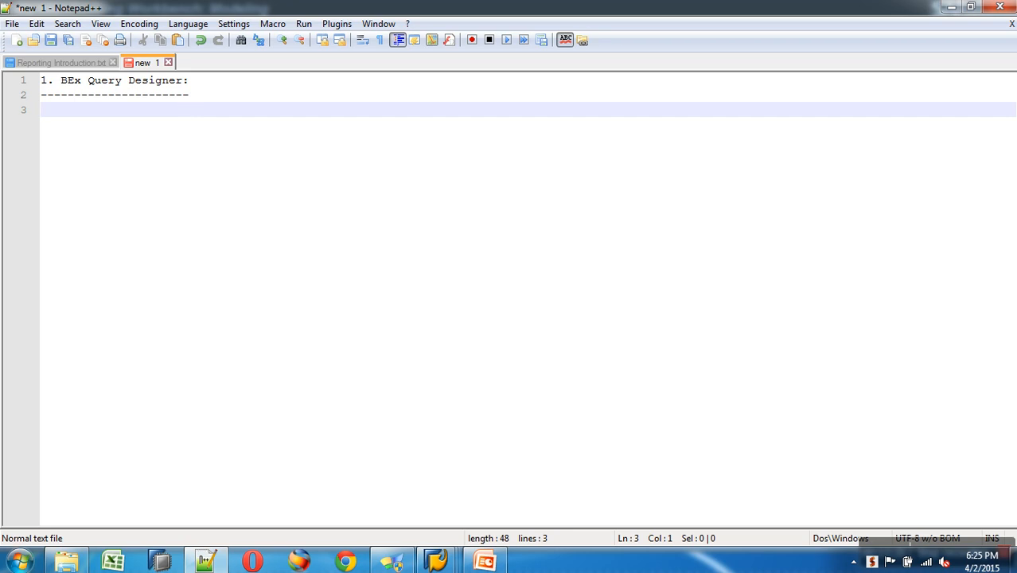
Step: Launch Query Designer from the Business Explorer group of installed programs
click(21, 563)
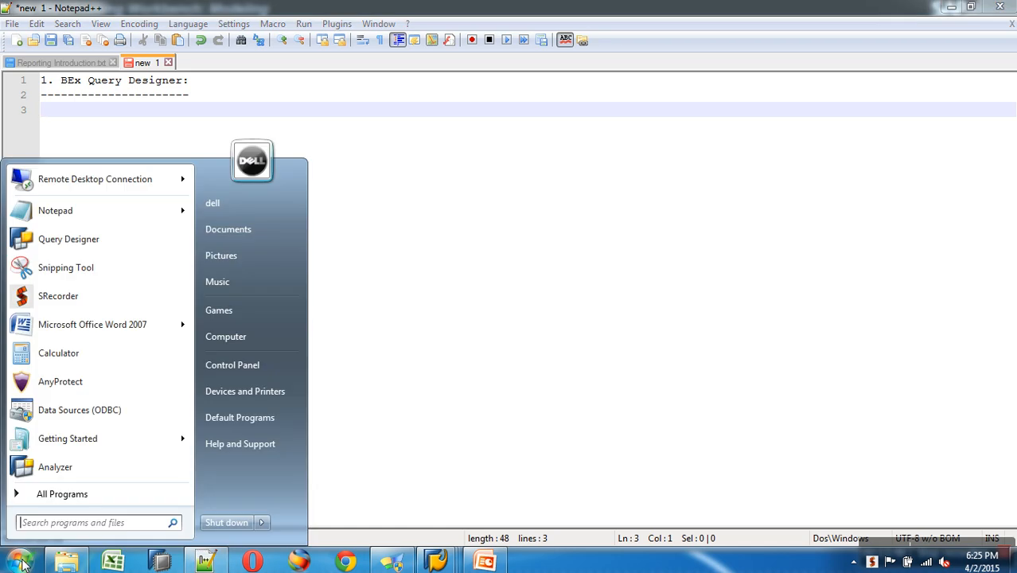
click(57, 496)
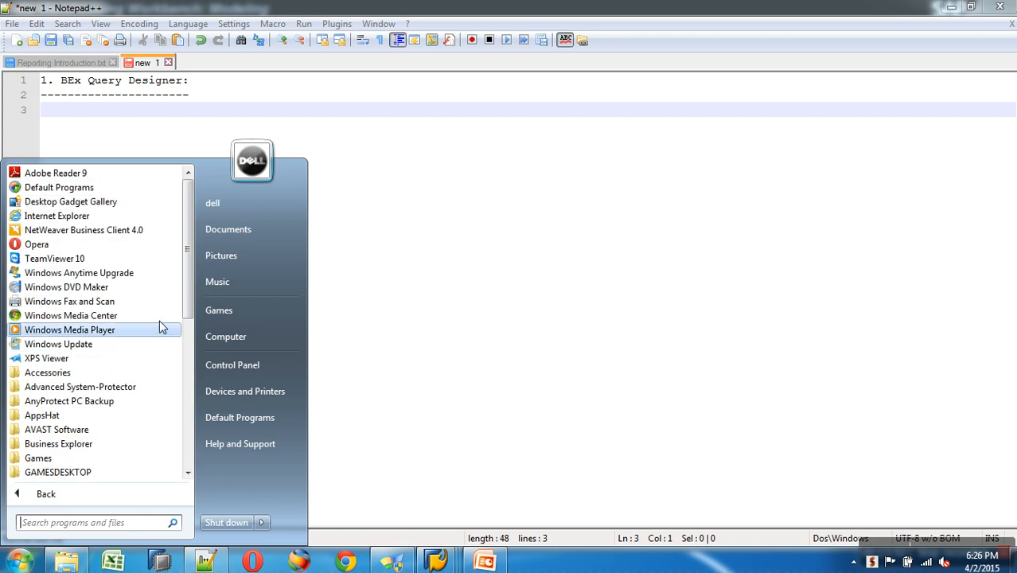
drag(188, 281, 190, 374)
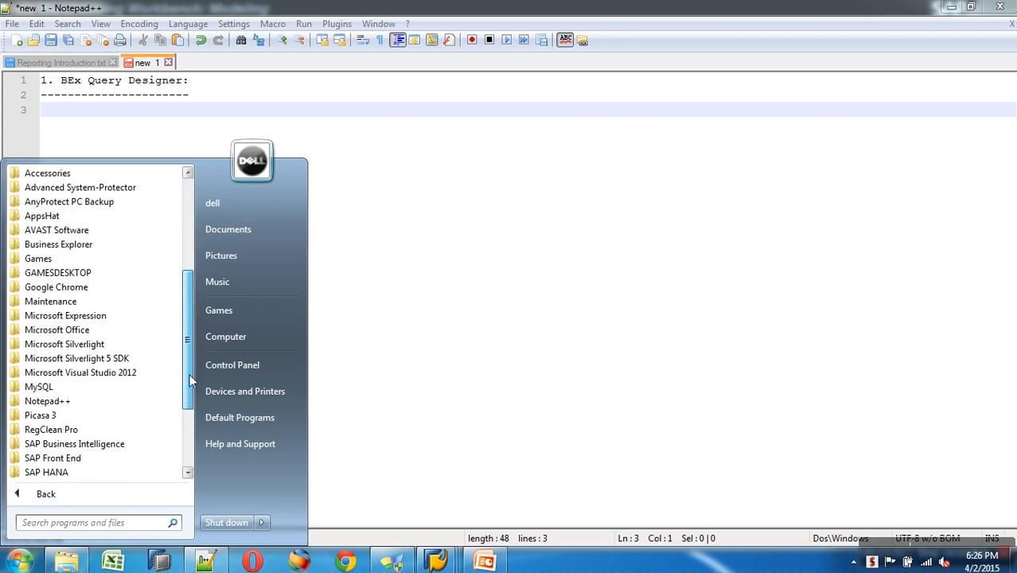
click(70, 245)
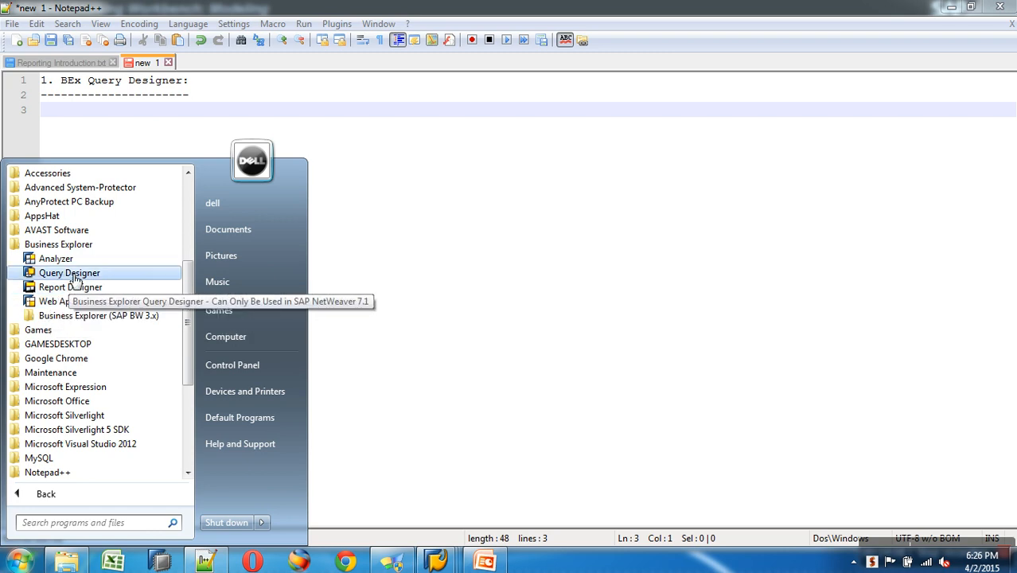
click(76, 275)
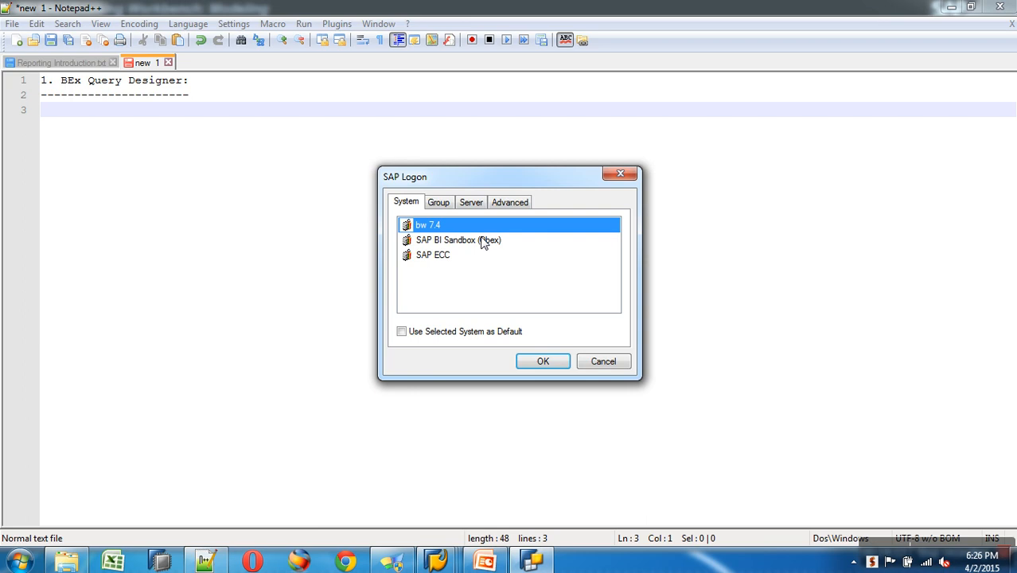
Step: Log on to the SAP BI Sandbox (Qbex) system, entering the account password
click(482, 241)
click(537, 362)
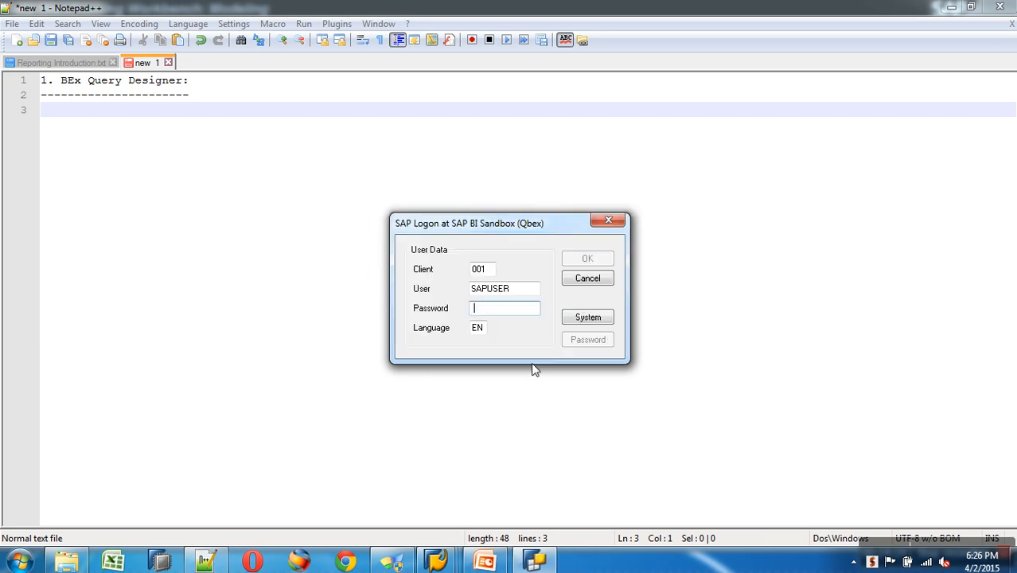
text(••)
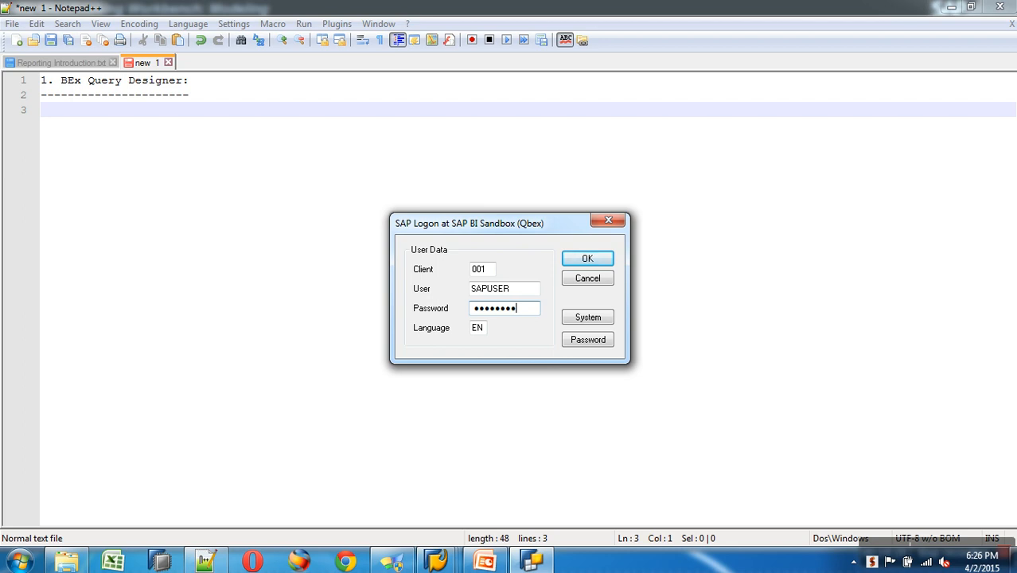
click(598, 258)
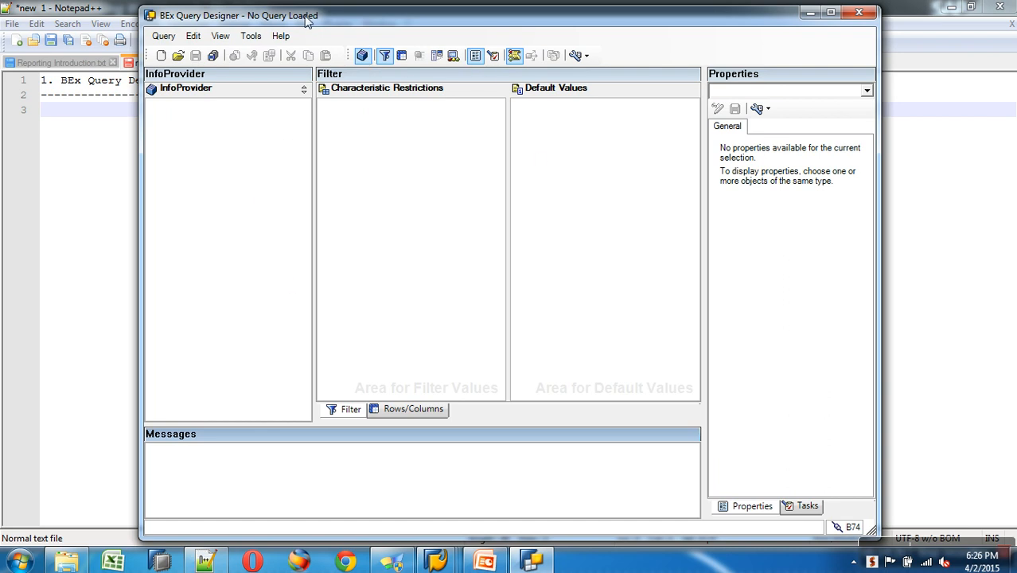
Step: Examine the empty Query Designer layout, covering its menus and the InfoProvider, Filter, Rows/Columns, Properties and Messages areas
drag(306, 20, 301, 17)
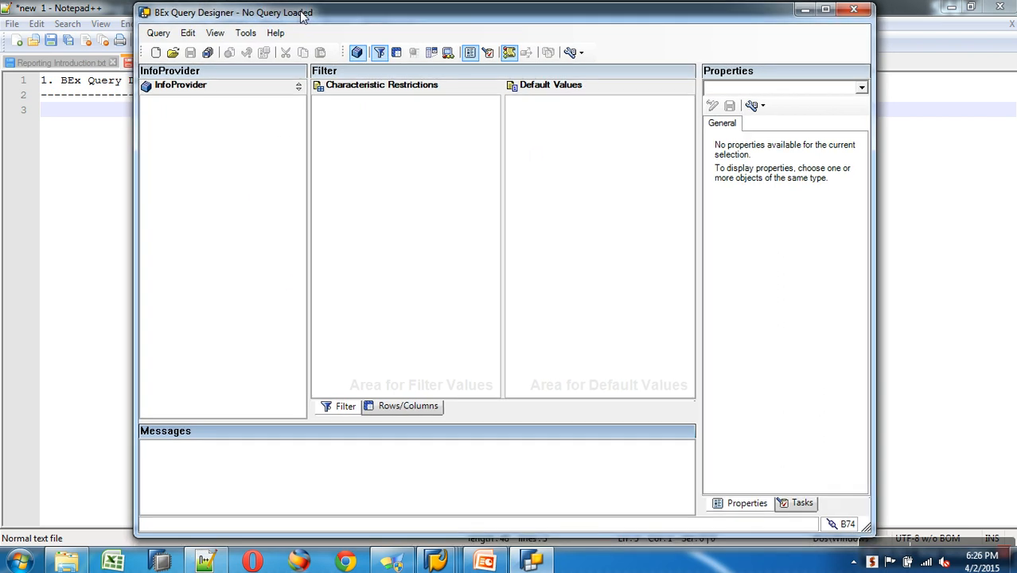
click(159, 34)
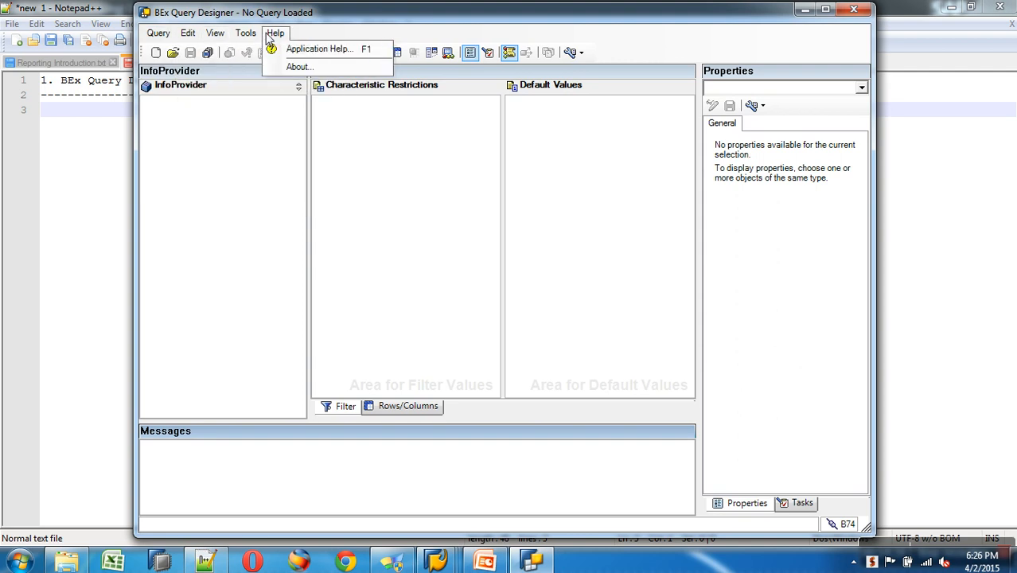
mouse_move(245, 36)
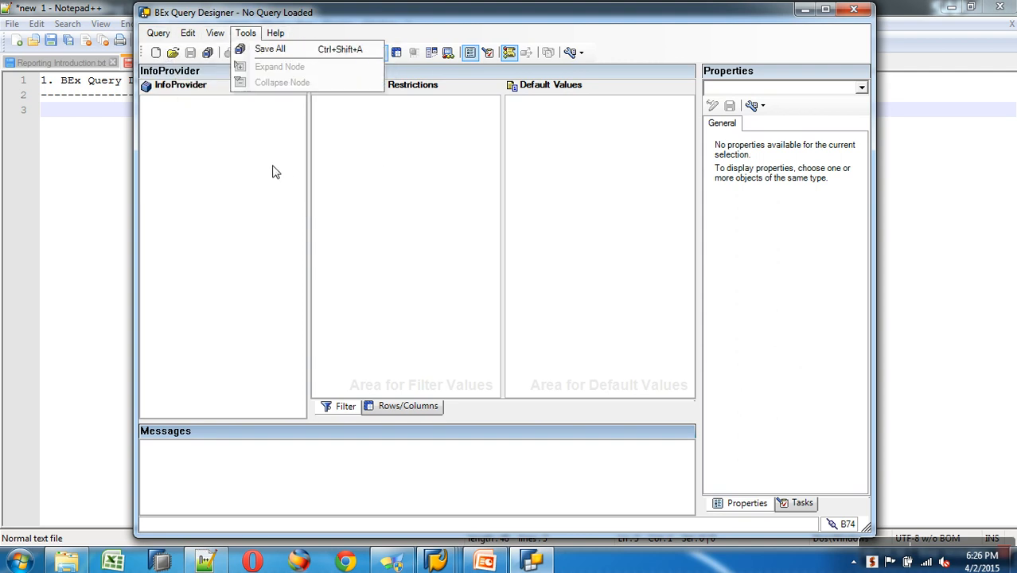
click(385, 170)
click(549, 143)
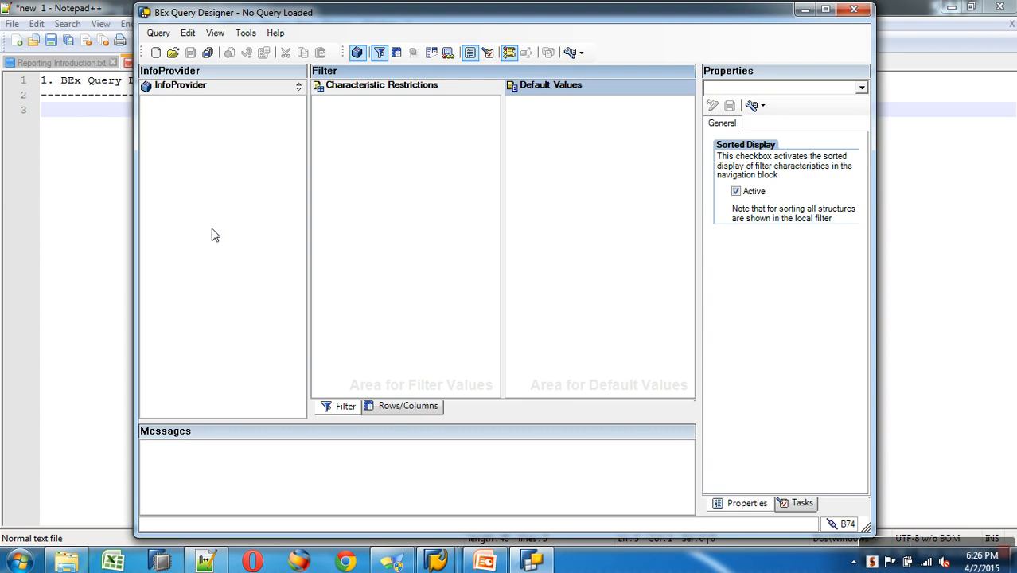
click(195, 157)
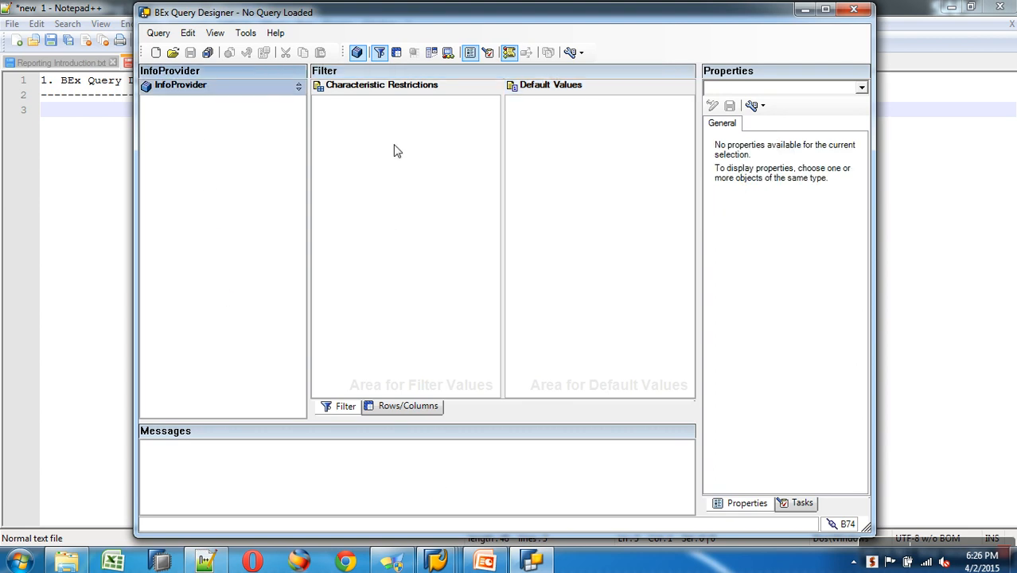
click(343, 410)
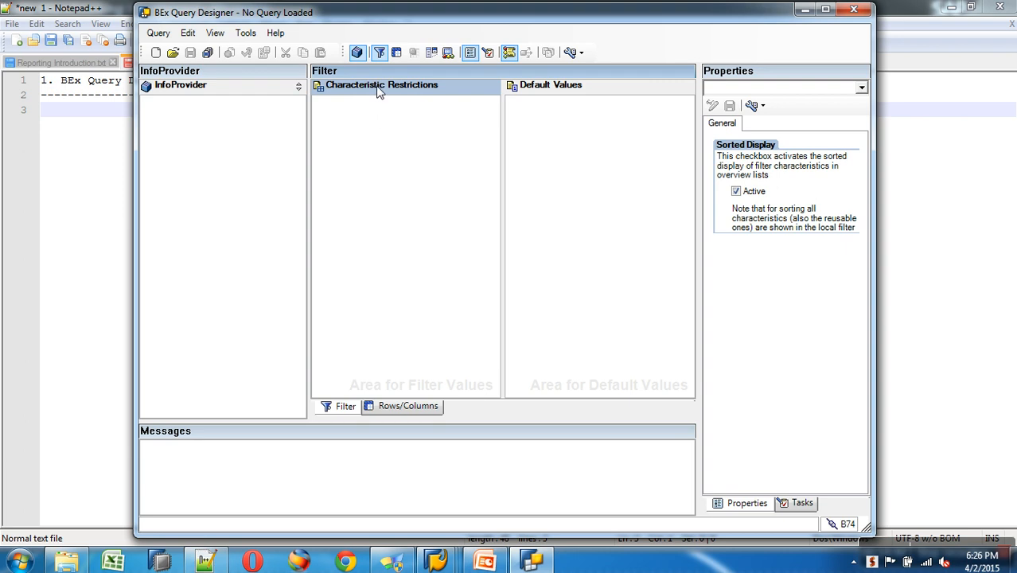
click(417, 408)
click(400, 322)
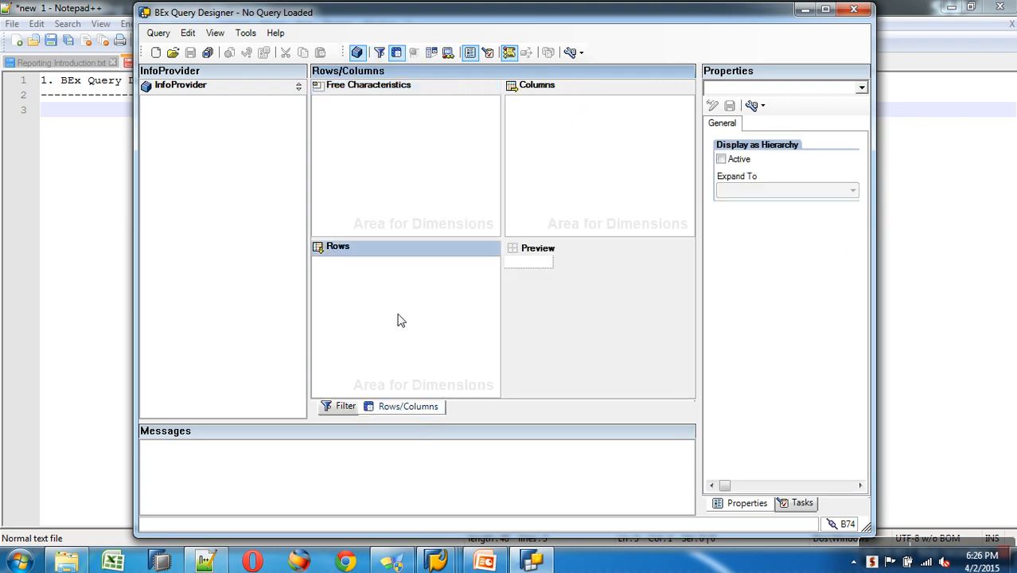
click(766, 93)
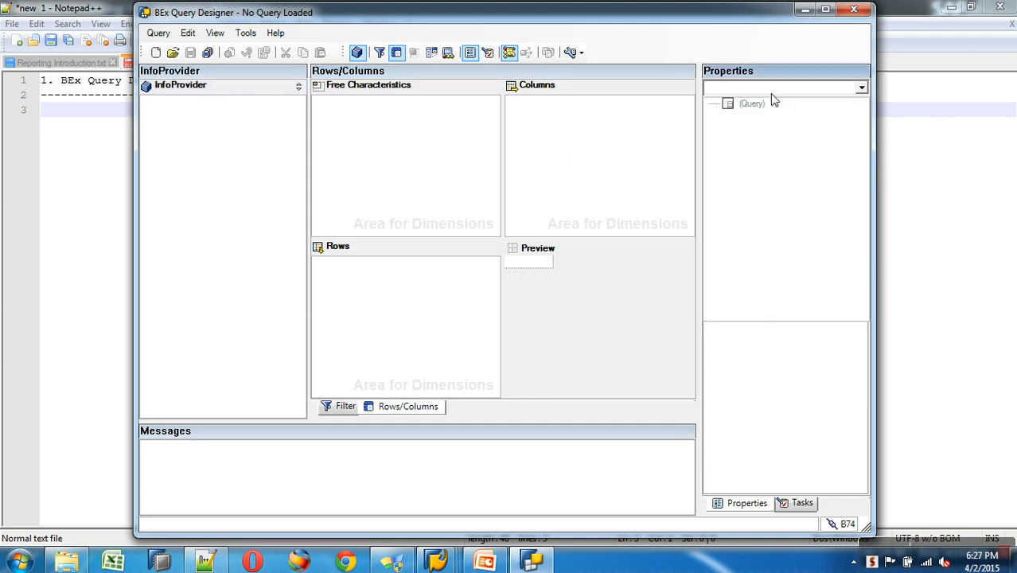
click(430, 489)
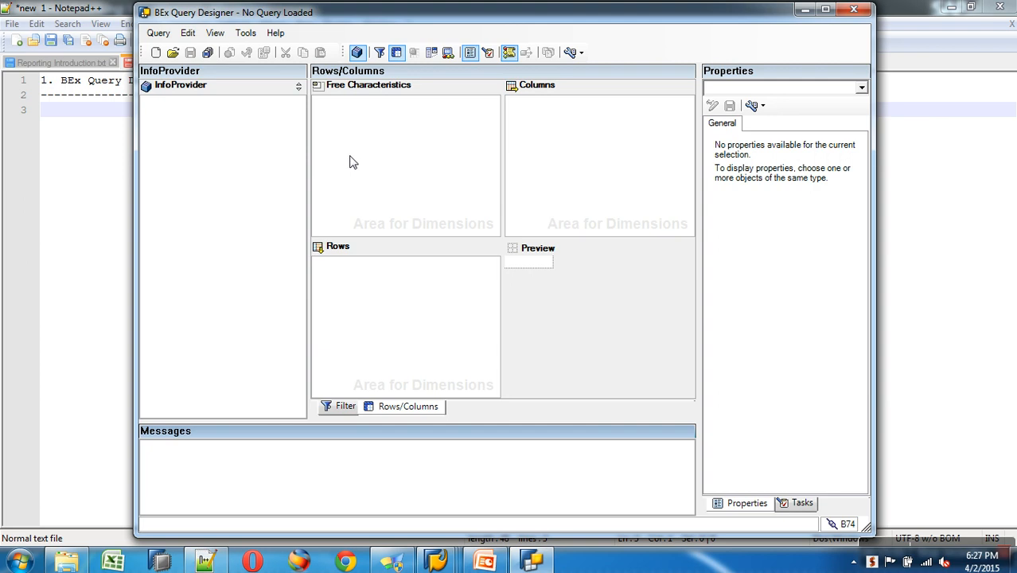
Step: Return to the Notepad++ notes and add the line "- How to Design a Simple BEx Query?" below the heading's underline
click(82, 122)
text(- How to Design)
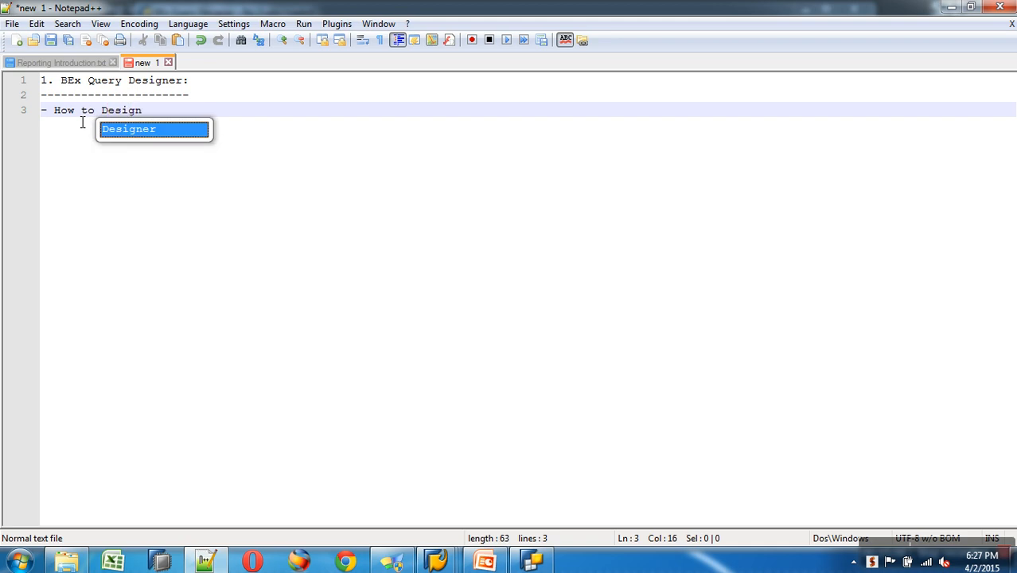
text( a Simp)
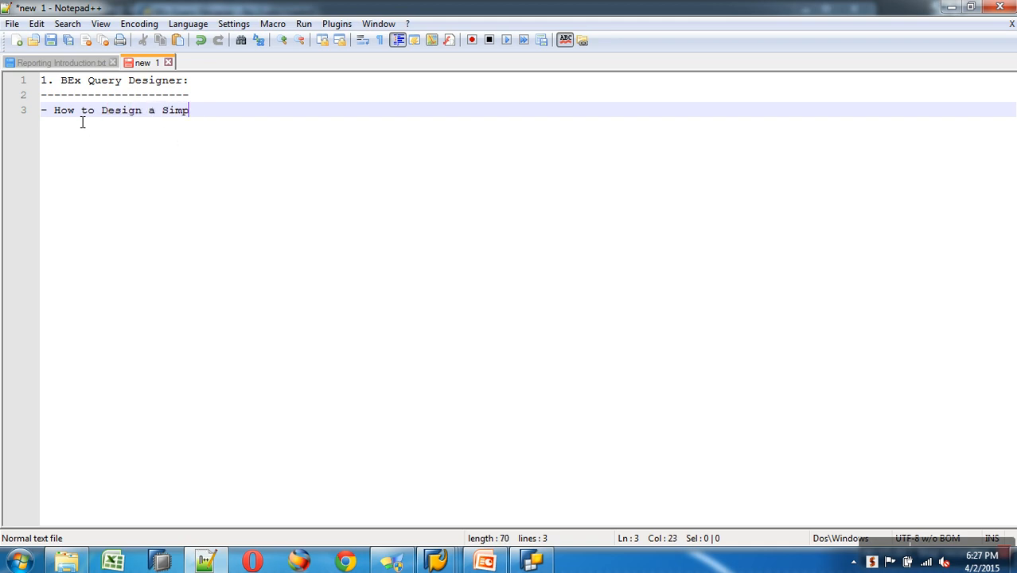
text(le BEx Query?)
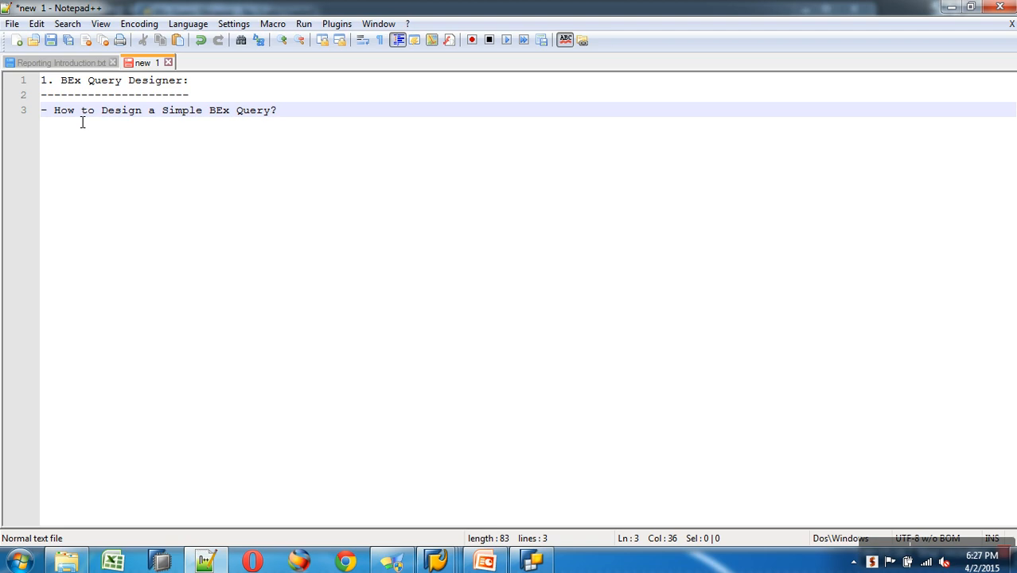
key(Return)
text(----------------------------------)
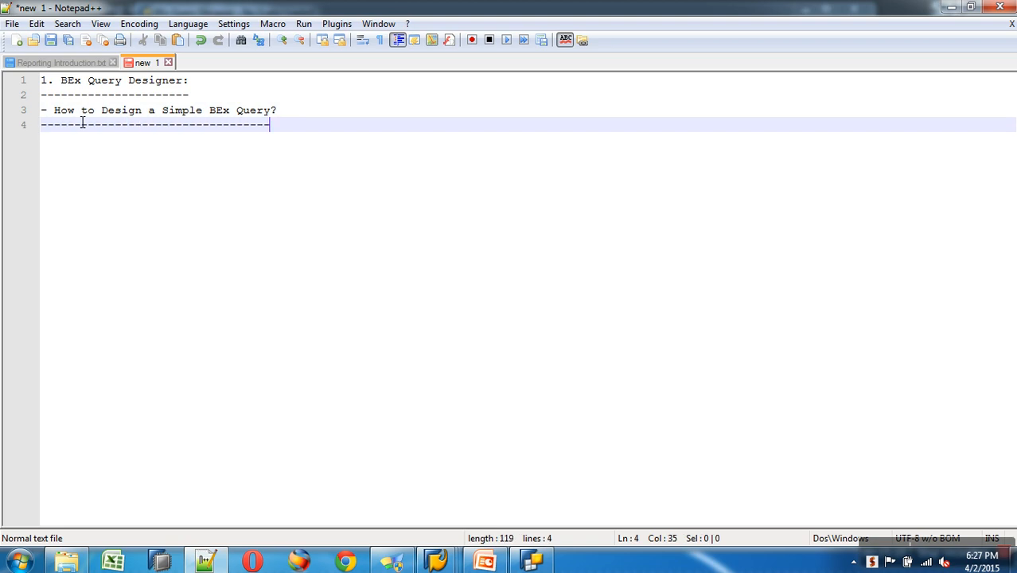
key(shift+Home)
key(BackSpace)
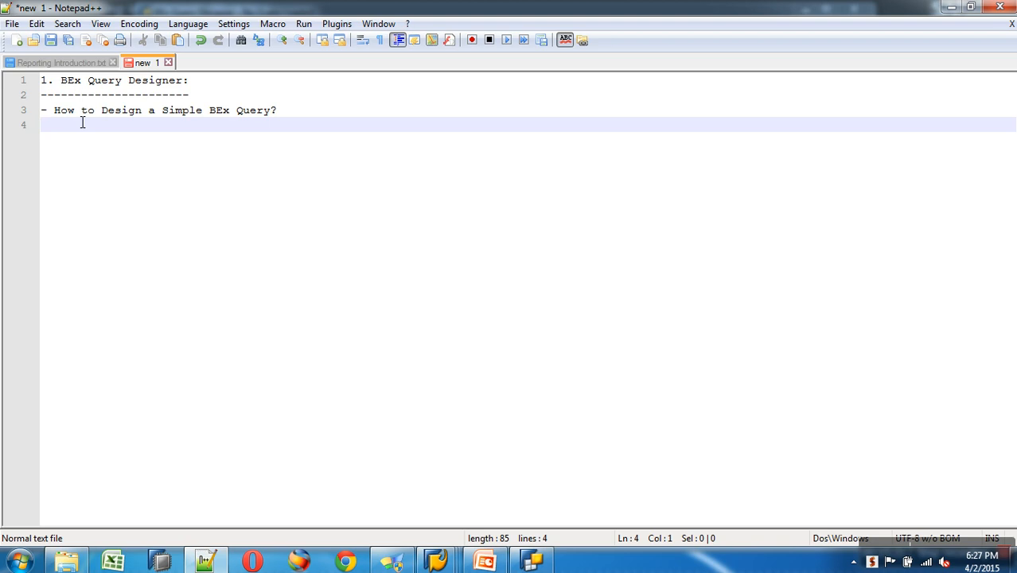
Step: Insert a blank line between the heading's dashed underline and the "How to Design a Simple BEx Query?" line
key(Up)
key(Return)
key(Down)
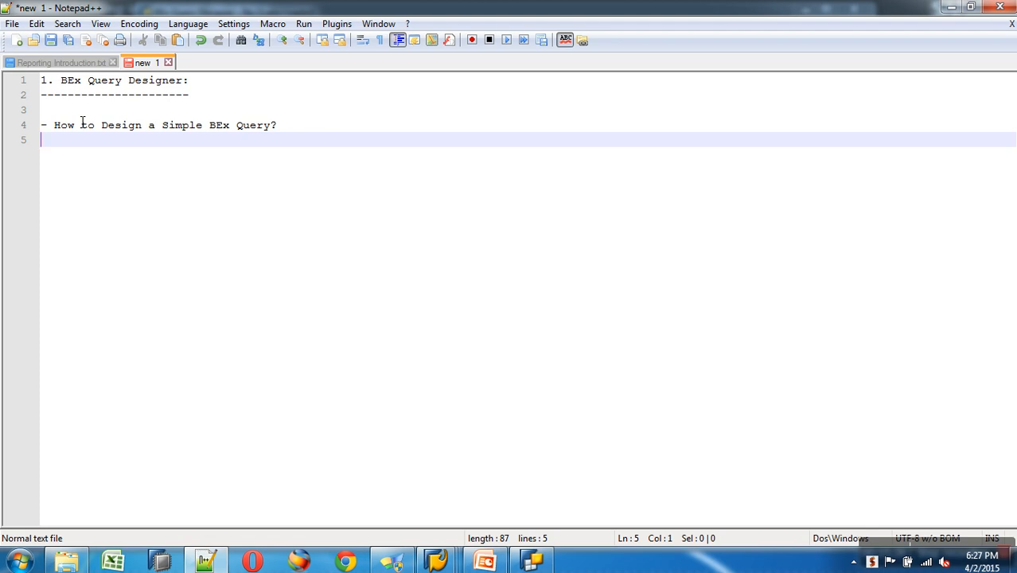
Step: Switch to the SAP Data Warehousing Workbench and collapse the DSO Objects node under AW Sales Motors Company
mouse_move(438, 560)
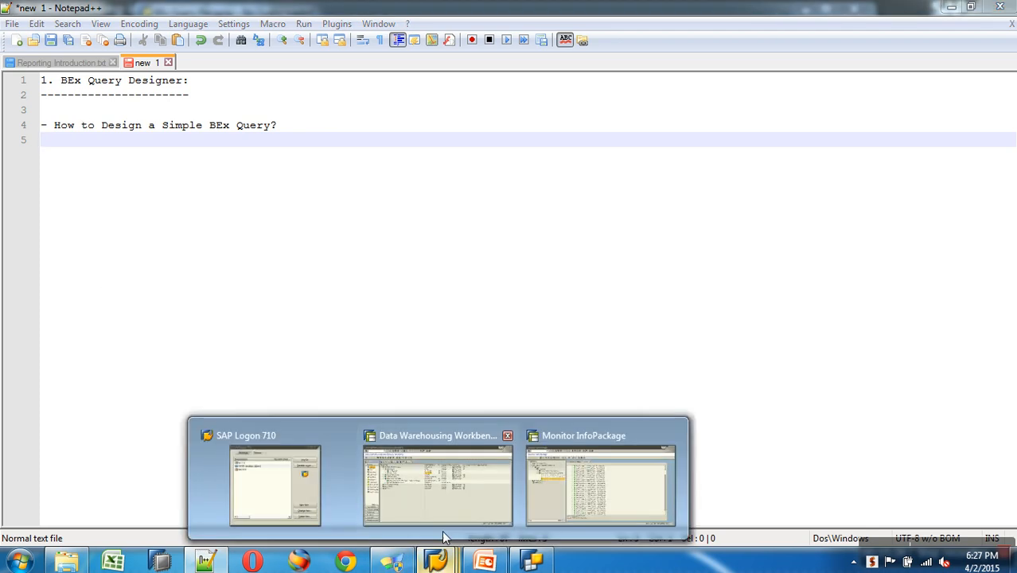
click(442, 518)
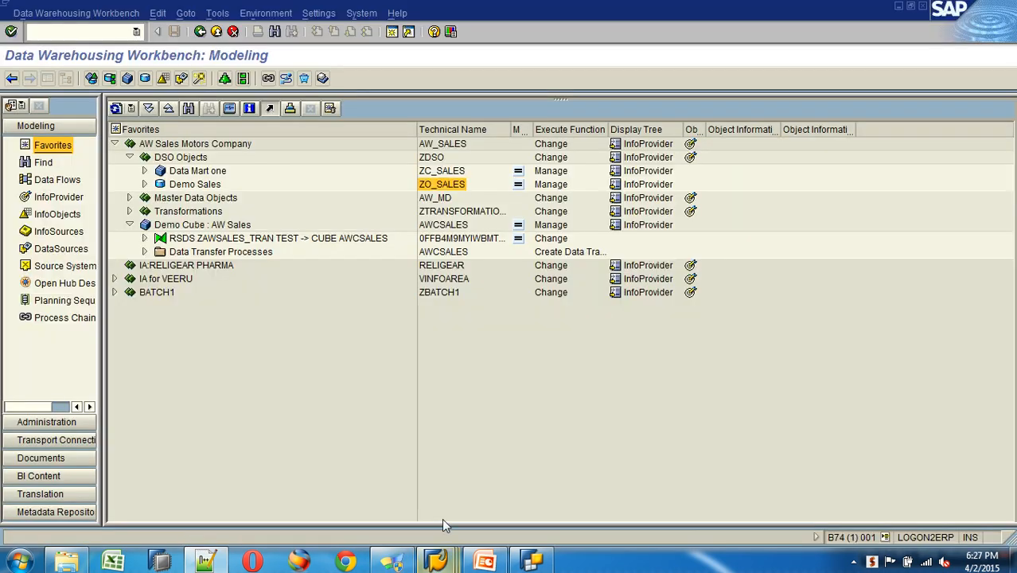
click(131, 158)
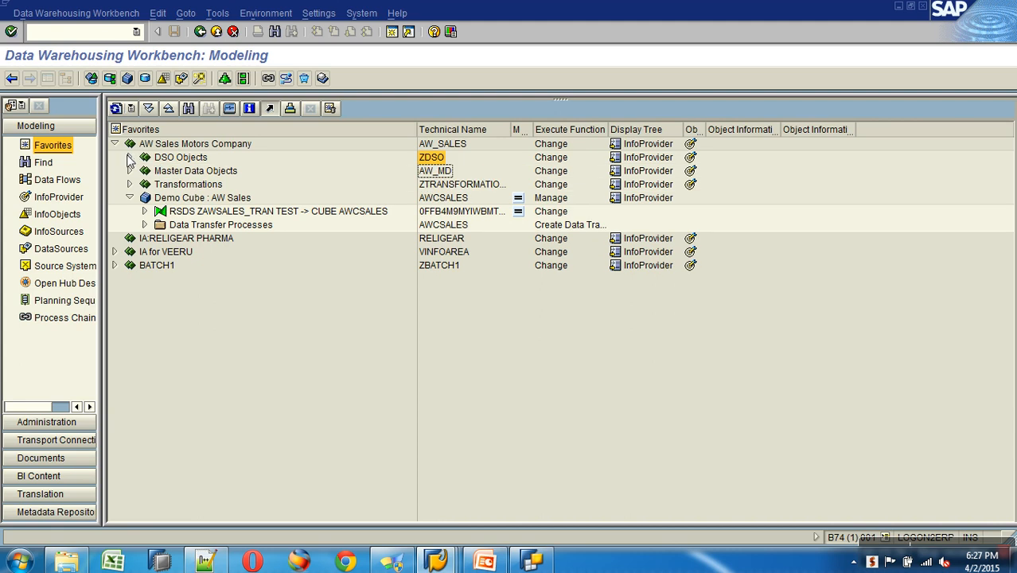
Step: Open the management view of the Demo Cube : AW Sales InfoCube (AWCSALES)
click(437, 199)
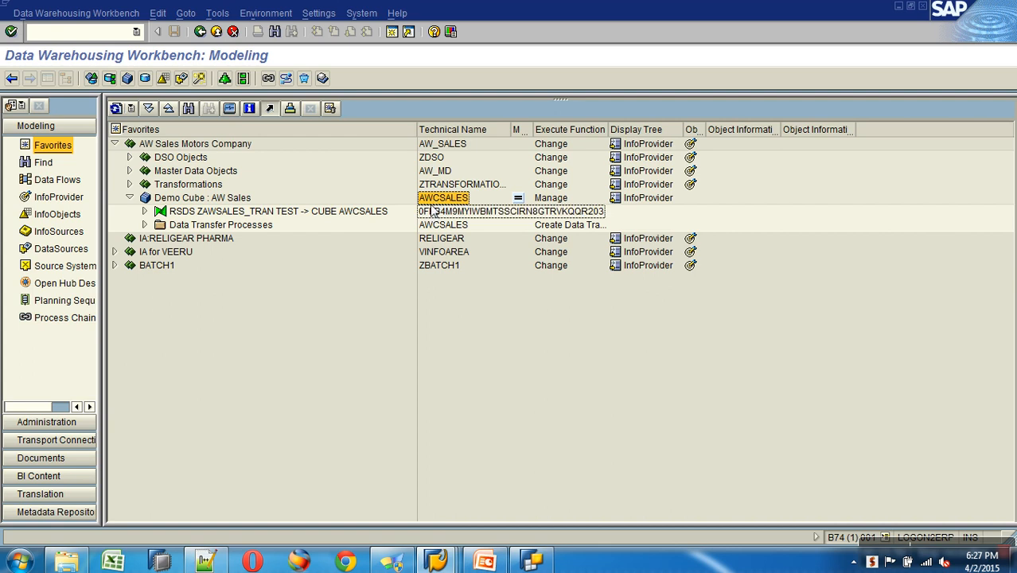
right_click(240, 199)
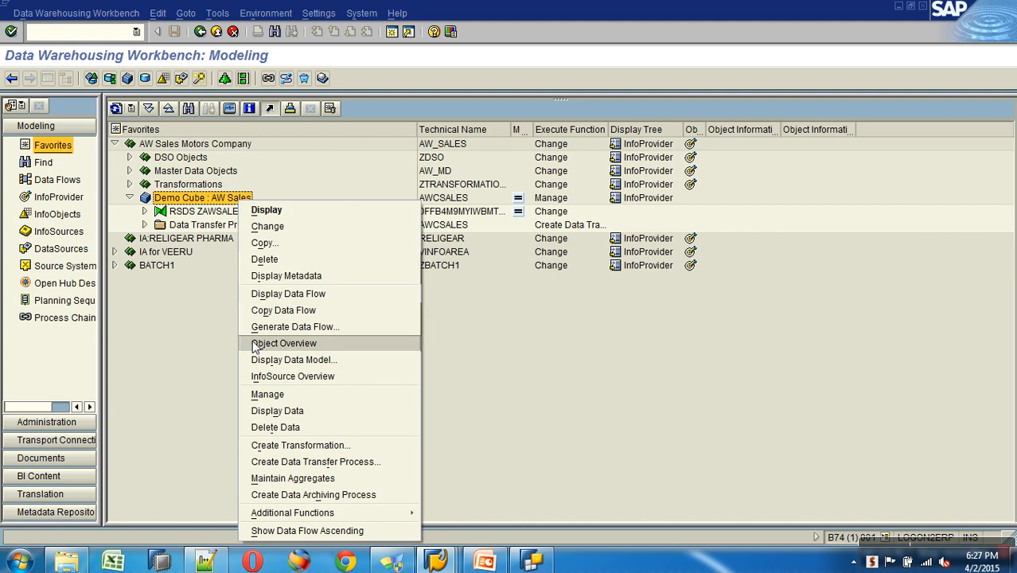
click(276, 394)
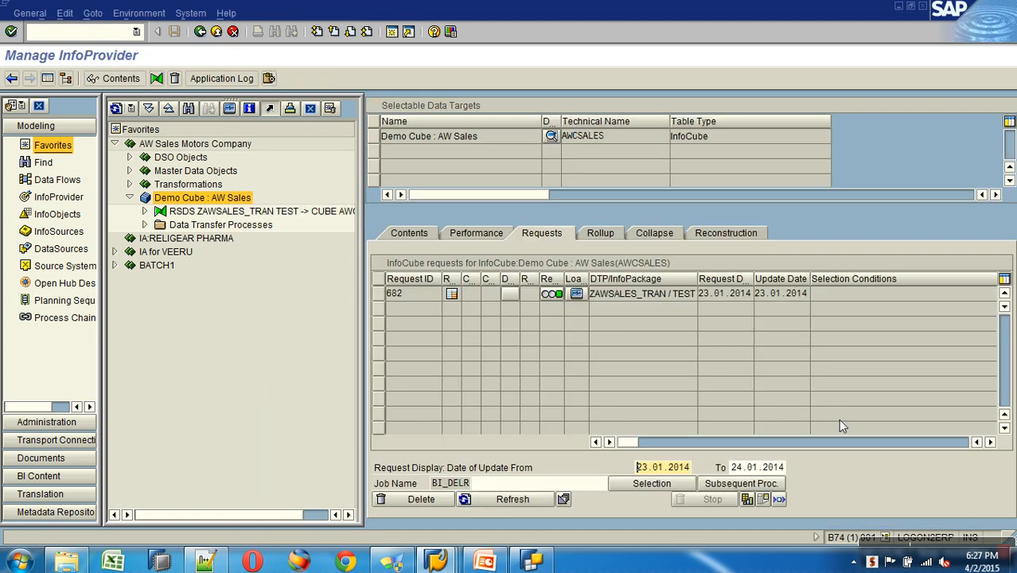
Step: Examine the cube's load request, including its transferred and added records, request ID and reporting status, and close the management view
click(990, 443)
click(990, 442)
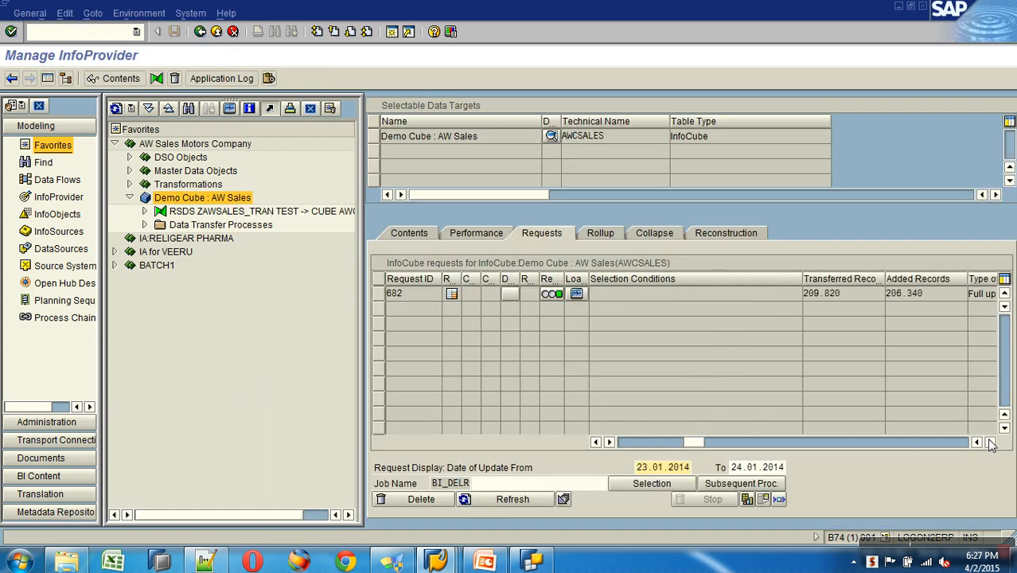
click(990, 442)
double_click(690, 294)
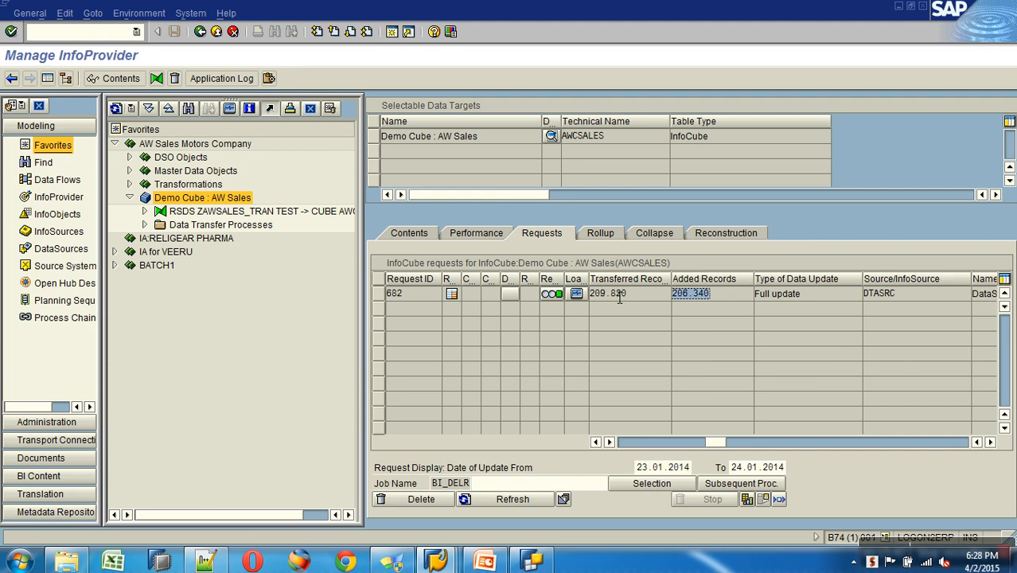
double_click(414, 293)
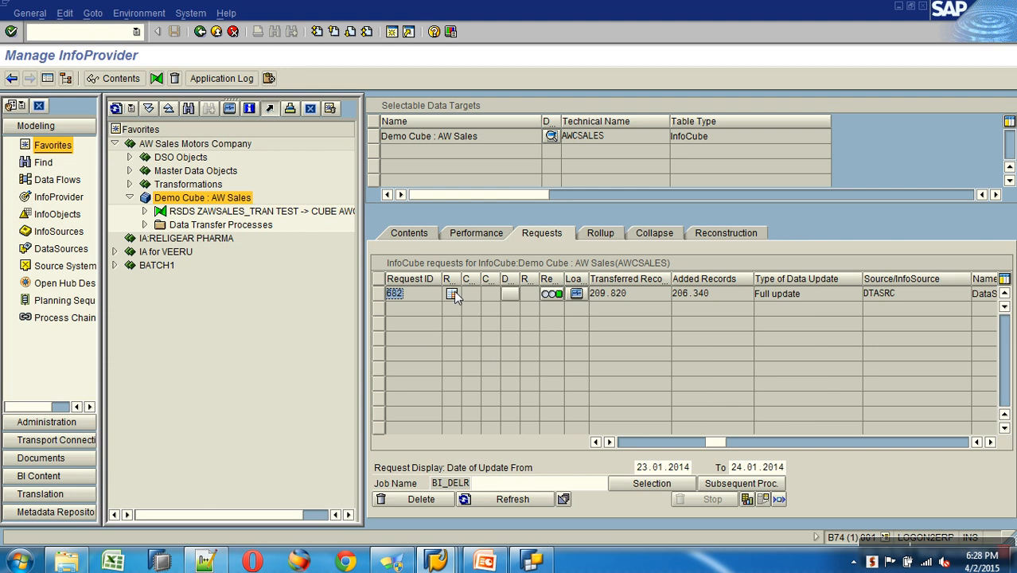
mouse_move(453, 301)
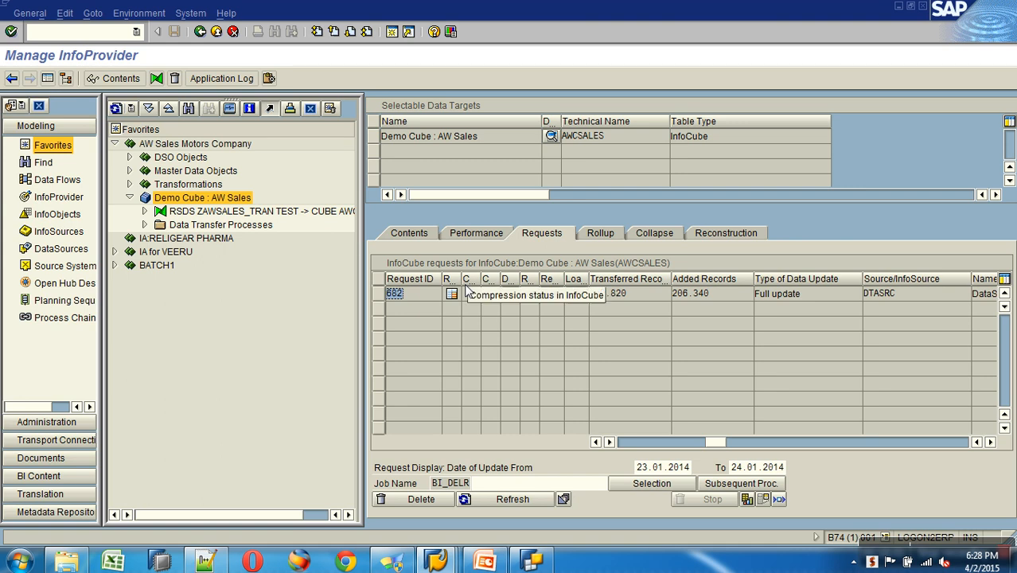
click(309, 109)
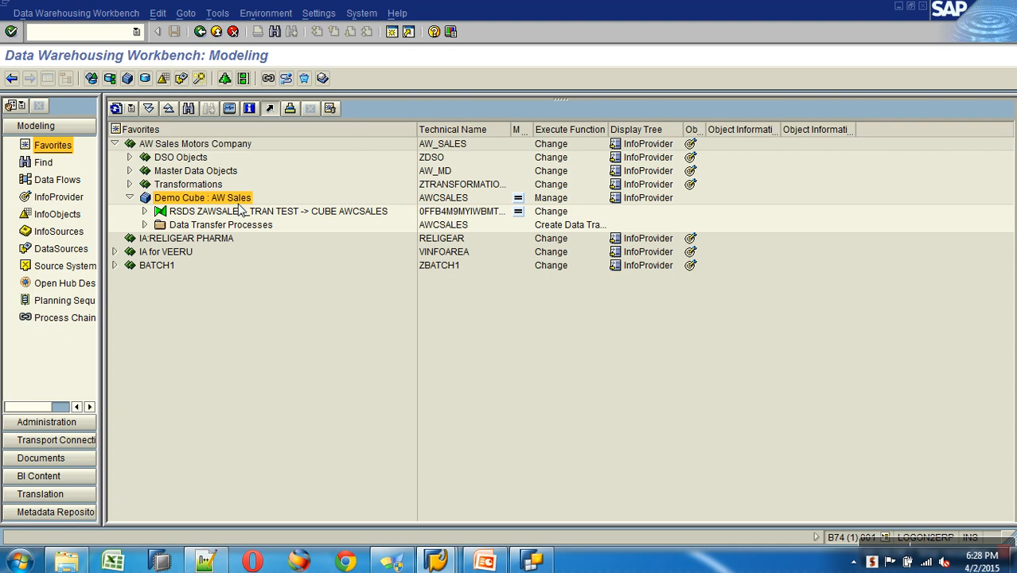
Step: Display the data model of Demo Cube : AW Sales and widen the InfoCube data model column
right_click(225, 202)
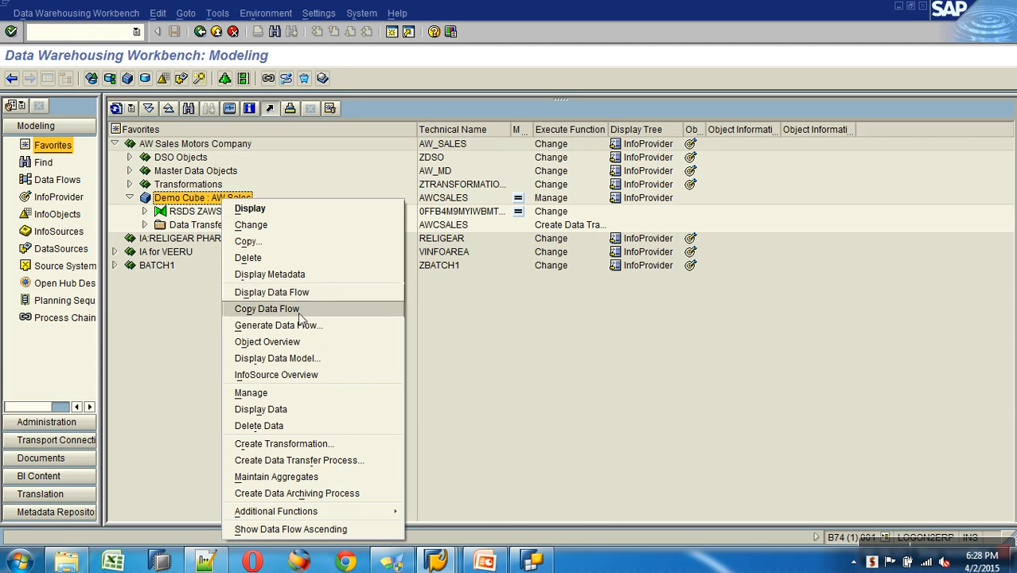
click(315, 359)
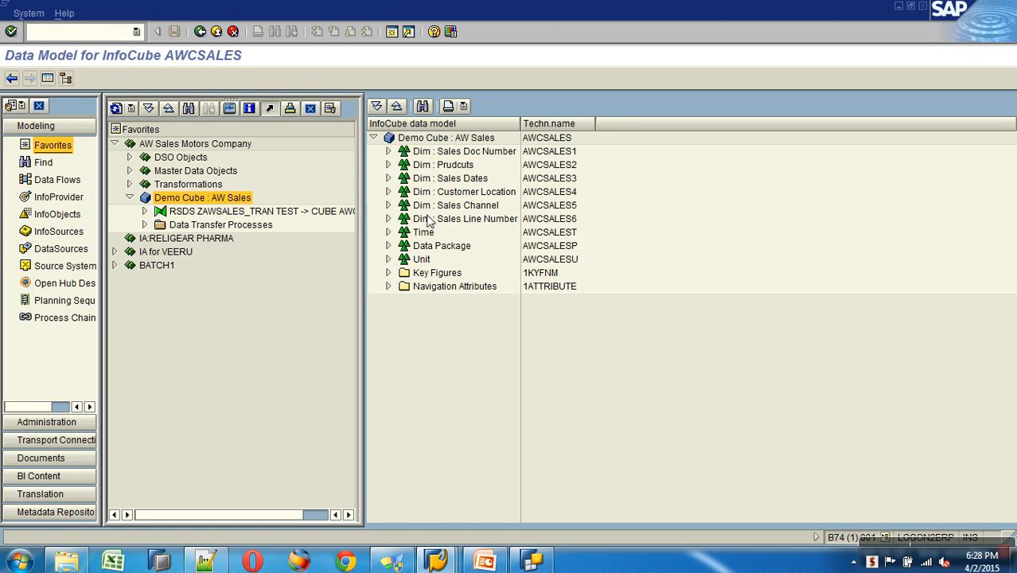
drag(521, 130, 613, 130)
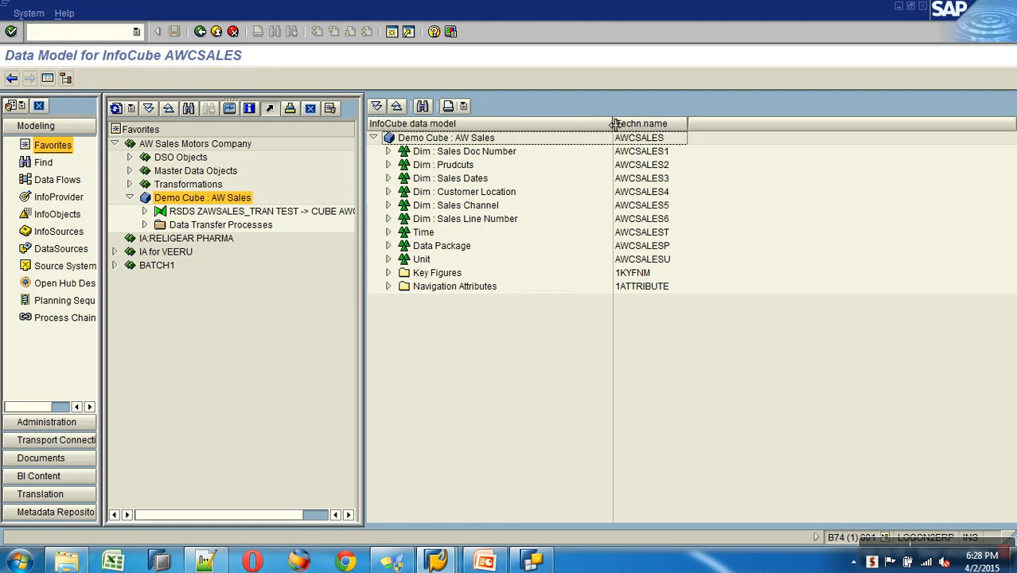
Step: Review the cube's list of dimensions, and expand the Key Figures folder to inspect its contents before collapsing it
click(427, 139)
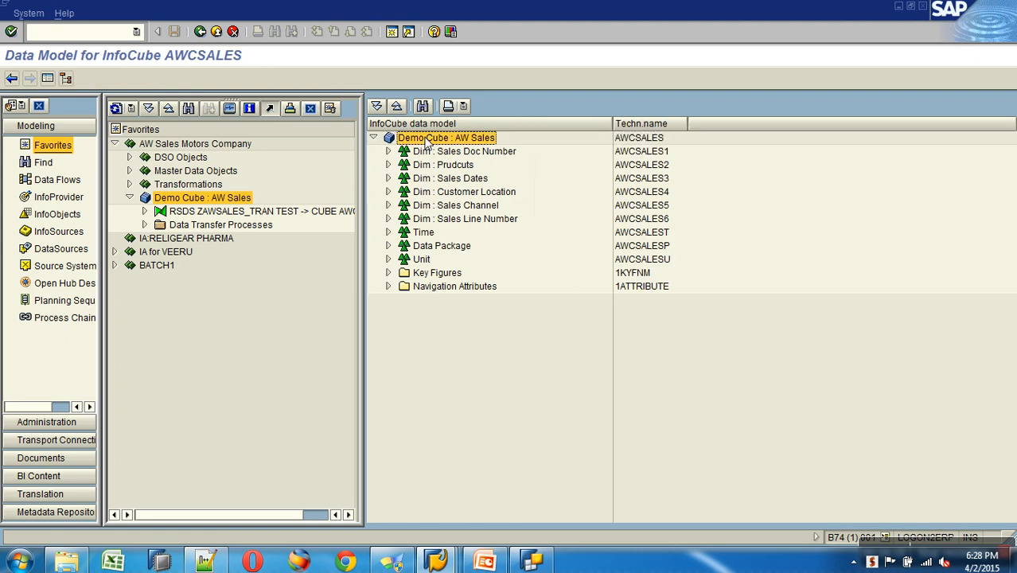
click(432, 152)
click(438, 166)
click(443, 193)
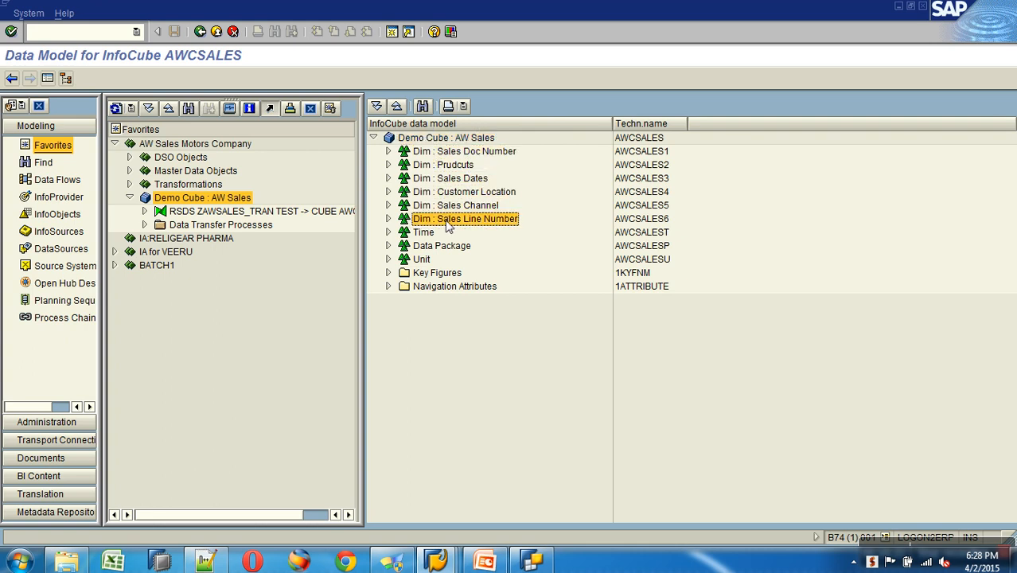
click(388, 272)
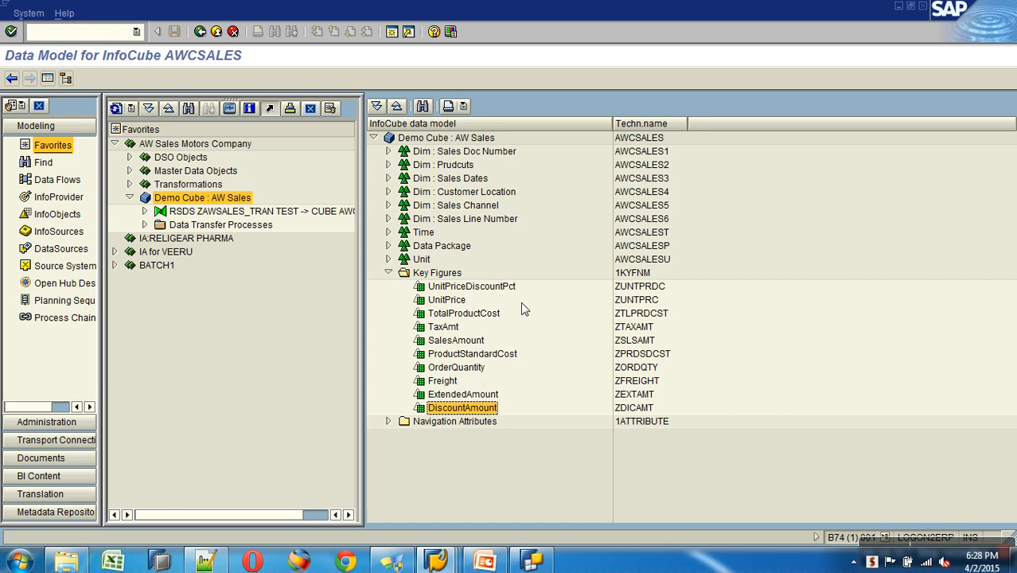
click(388, 273)
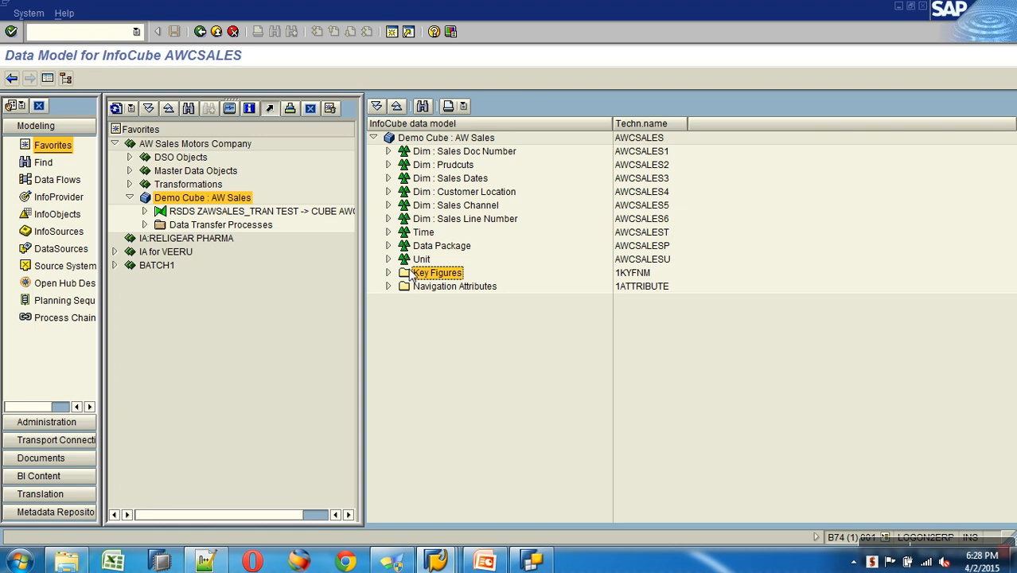
Step: Inspect the characteristics in the Sales Doc Number and Prudcuts dimensions, including the attributes of ProductKey
click(388, 151)
click(472, 165)
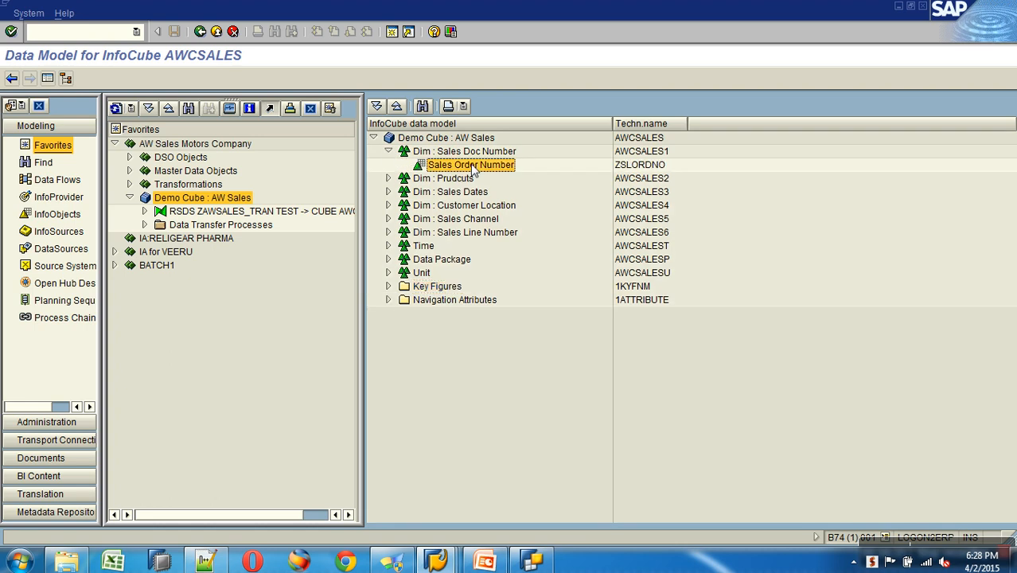
click(389, 178)
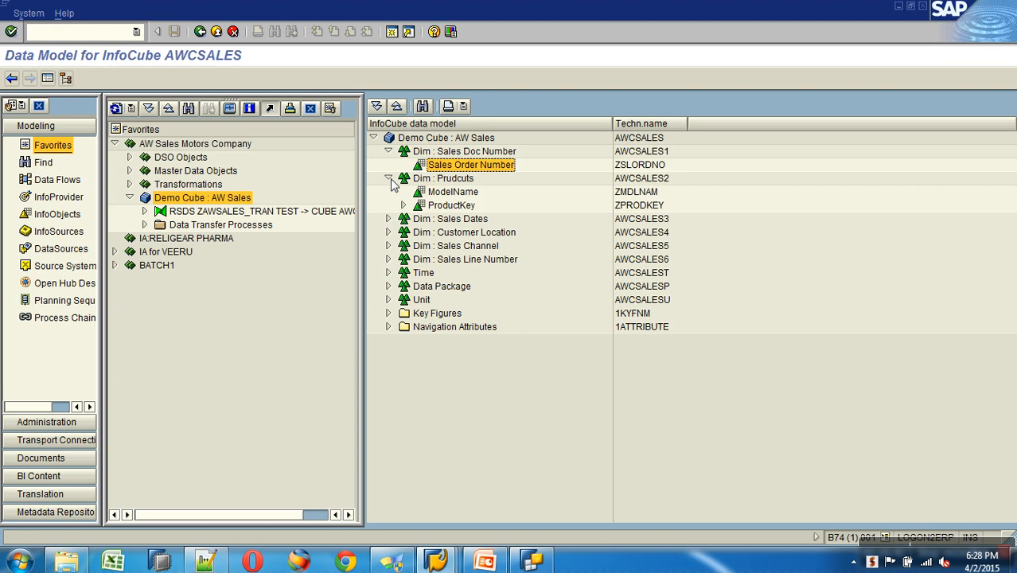
click(465, 194)
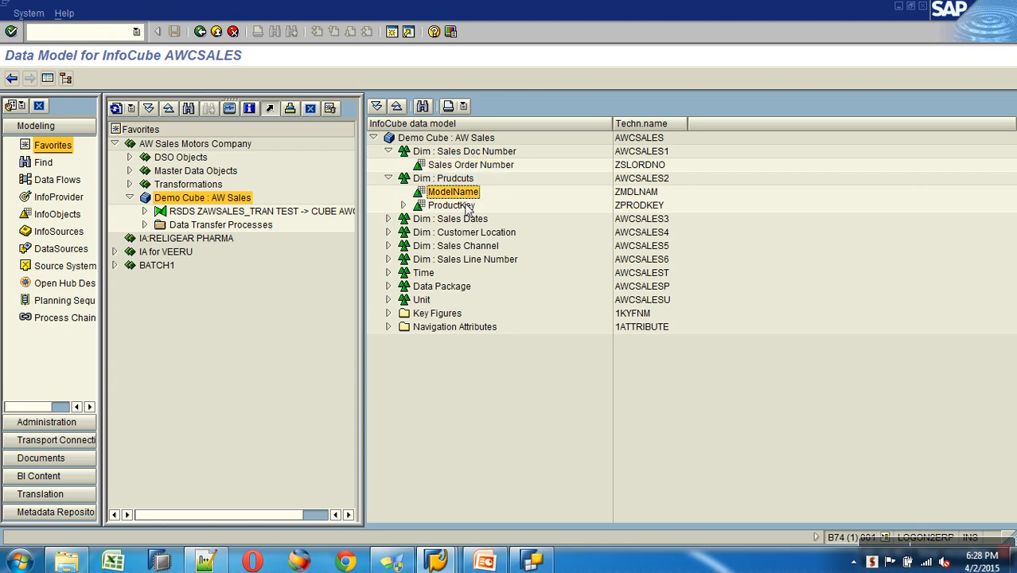
click(455, 207)
click(404, 206)
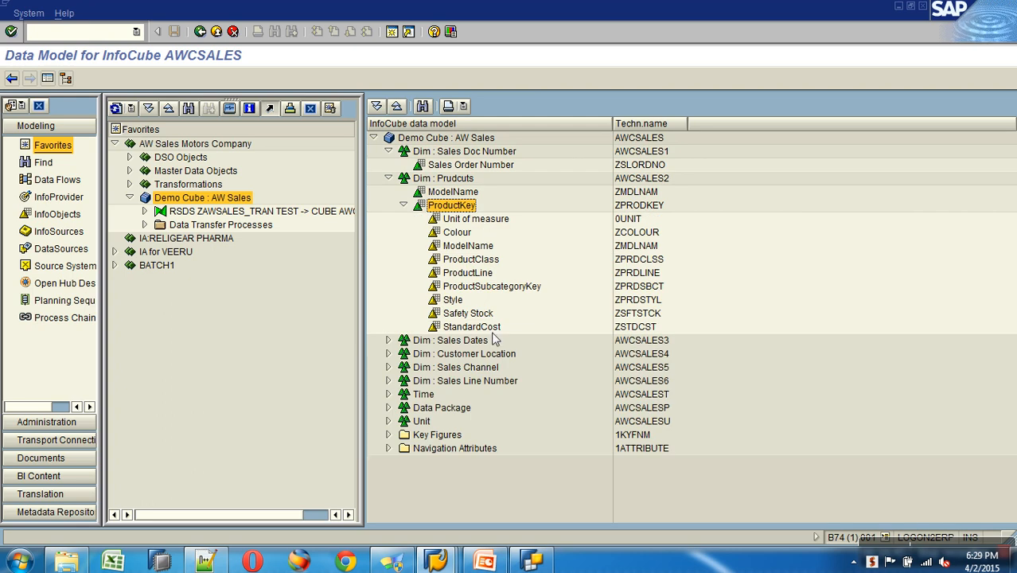
click(403, 205)
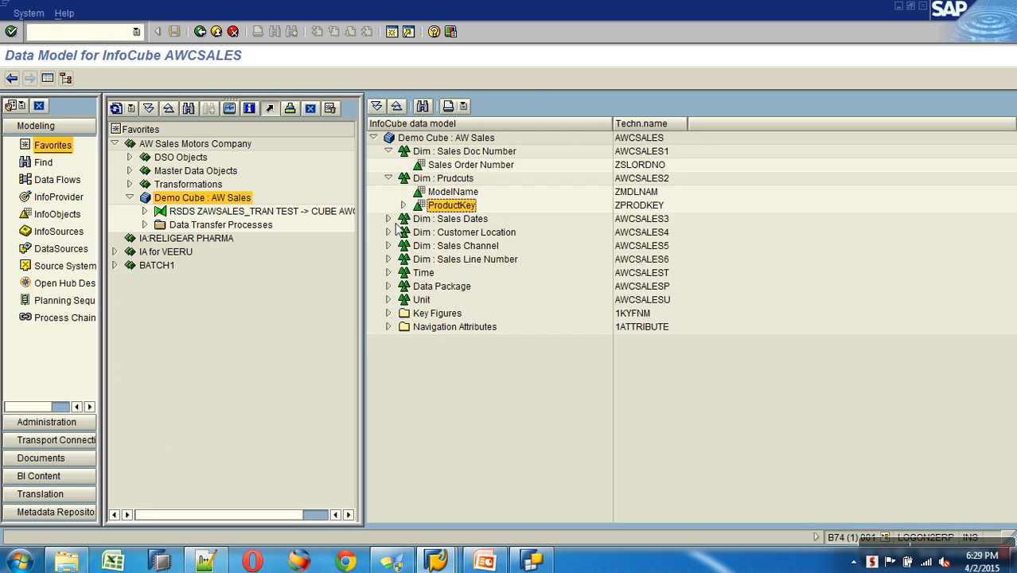
Step: Inspect DueDateKey and ShipDateKey in the Sales Dates dimension and collapse that dimension
click(388, 218)
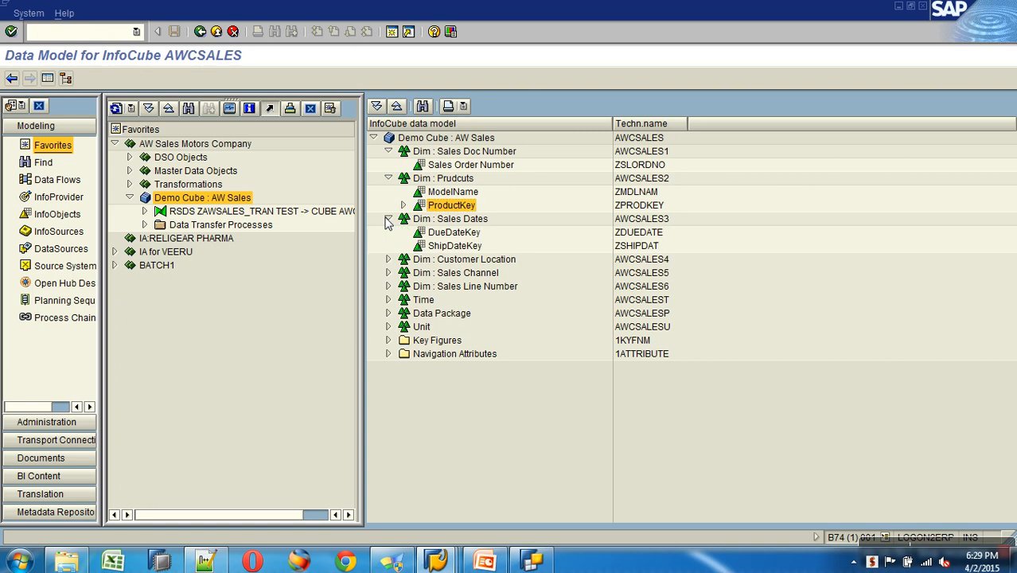
click(464, 234)
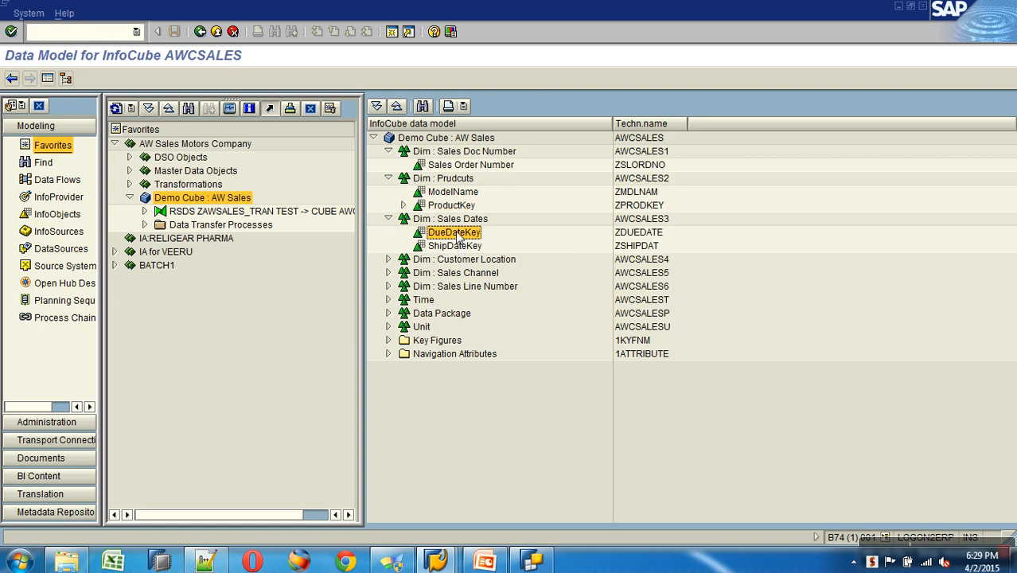
click(467, 246)
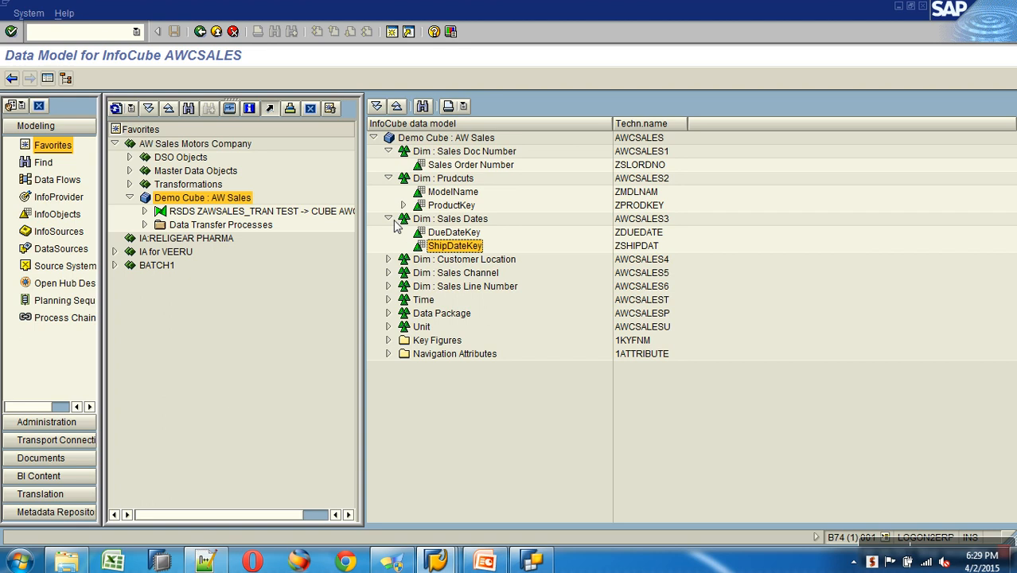
click(388, 219)
Step: Inspect CustomerKey and Geography Key in the Customer Location dimension, expanding and collapsing the attributes of each
click(388, 233)
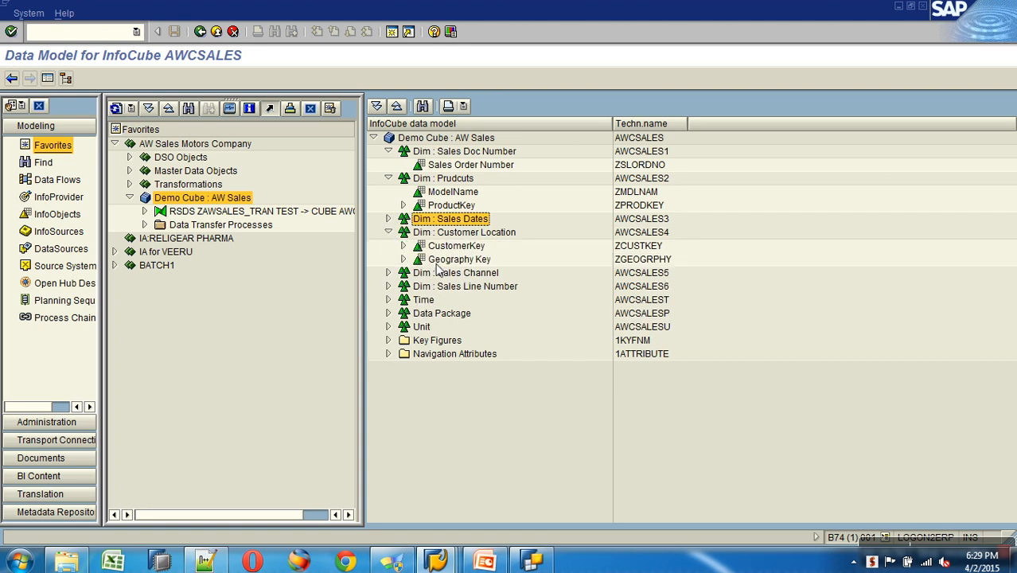
click(494, 235)
click(467, 251)
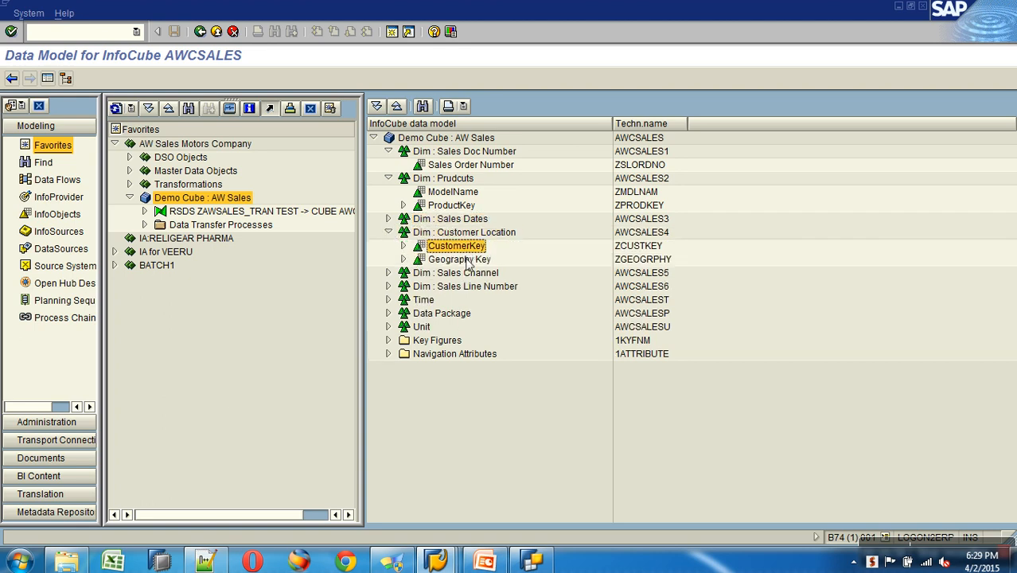
click(467, 261)
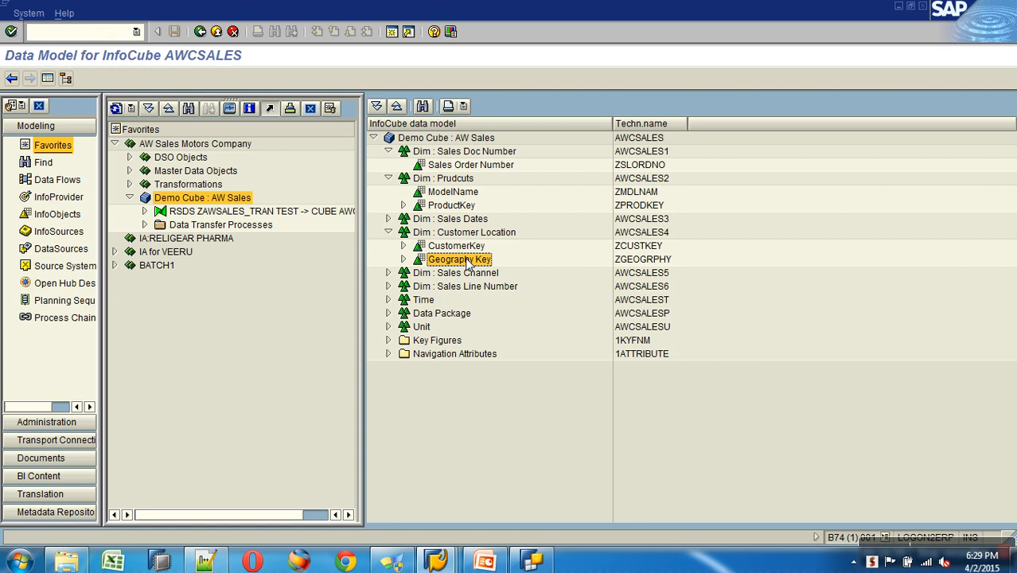
click(403, 246)
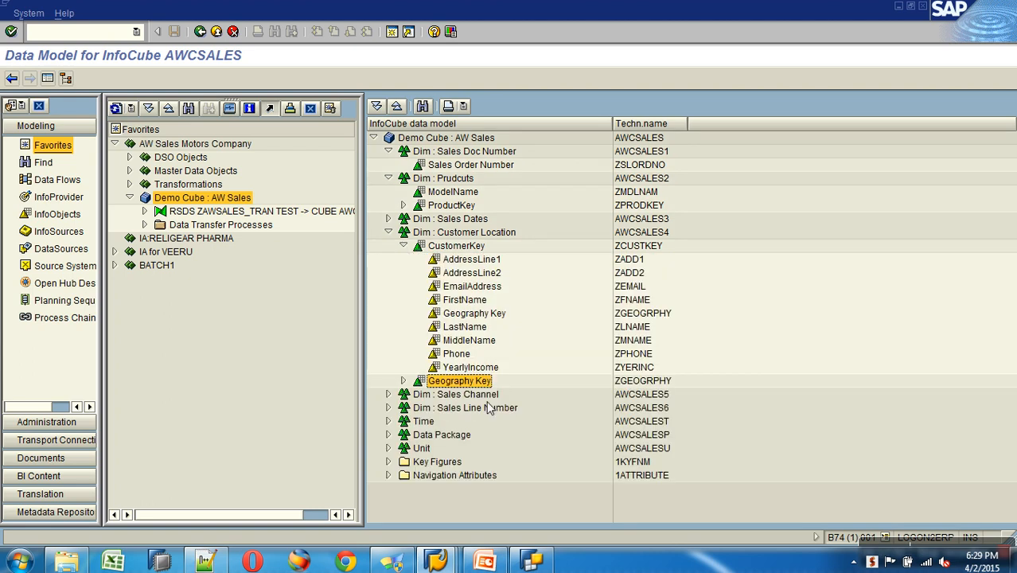
click(404, 247)
click(403, 260)
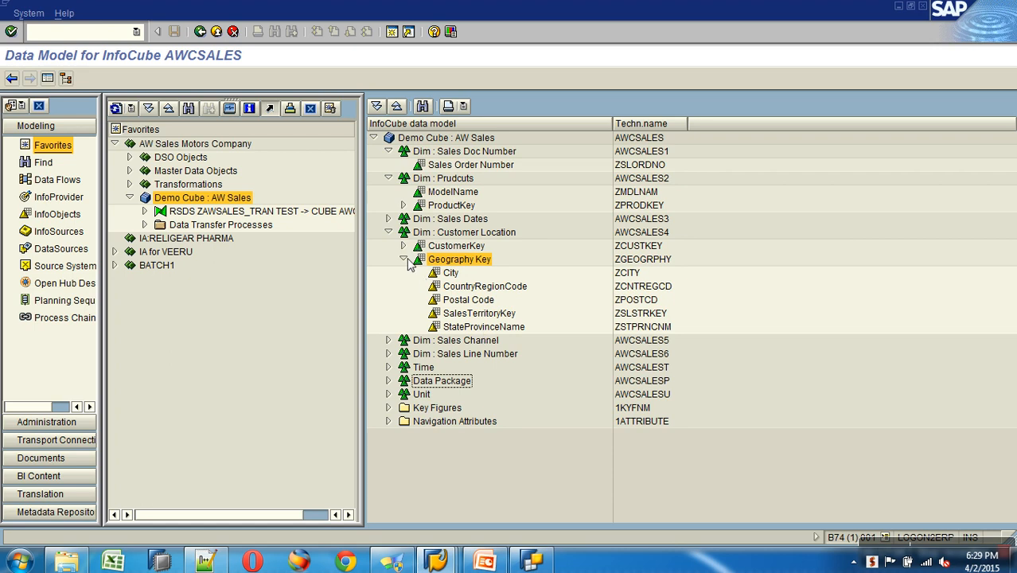
click(404, 260)
Step: Expand the Sales Channel and Sales Line Number dimensions to inspect SalesChannelCode and Sales Item Number
click(389, 273)
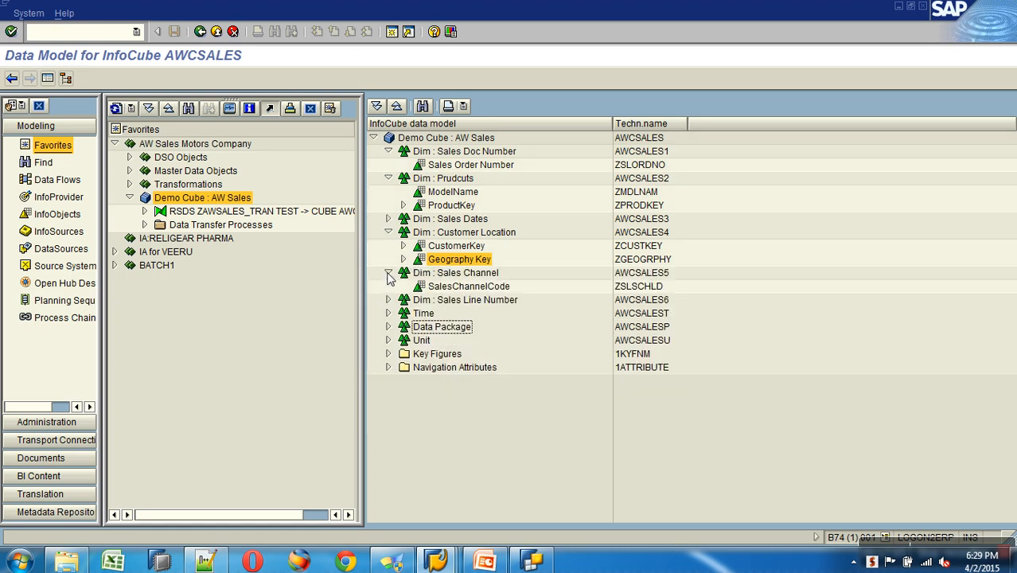
click(476, 288)
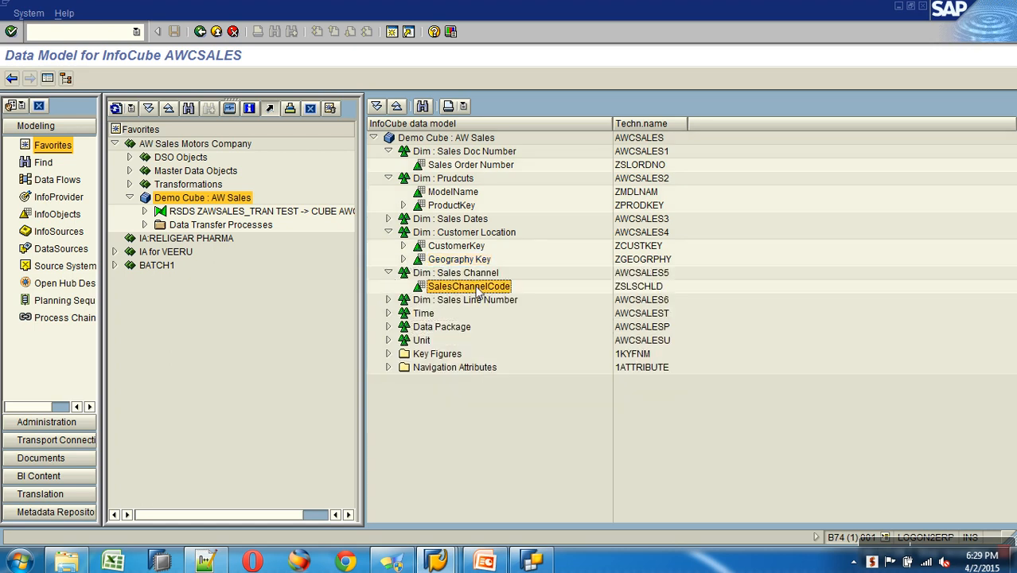
click(389, 300)
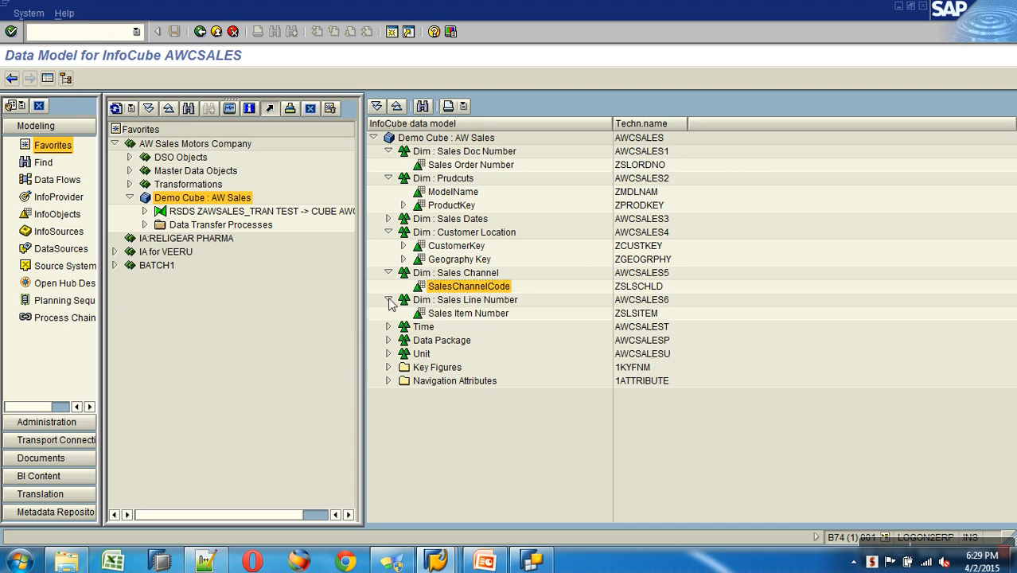
click(481, 316)
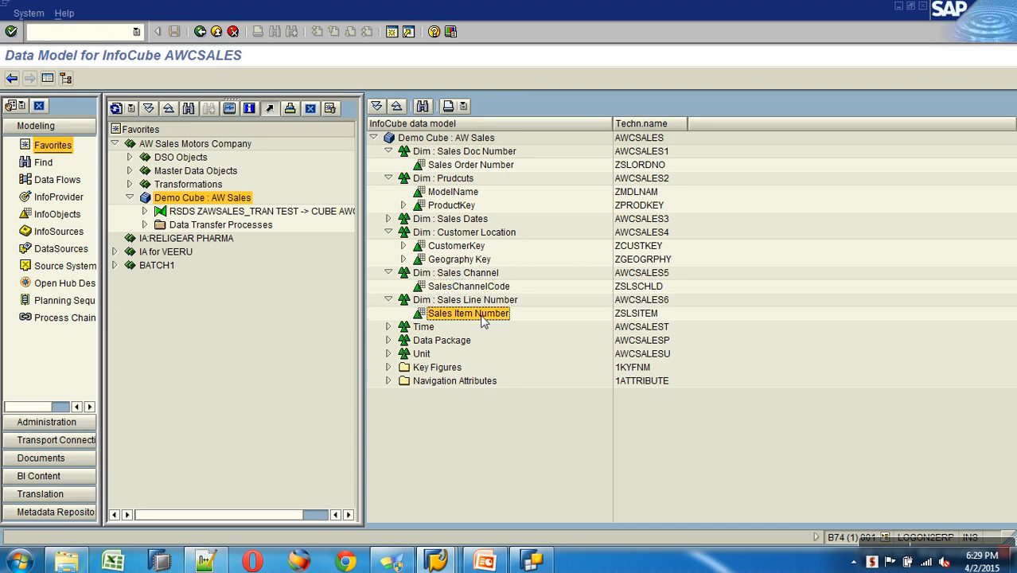
Step: Review the calendar characteristics in the Time dimension, collapse it, and expand the Data Package dimension
click(389, 327)
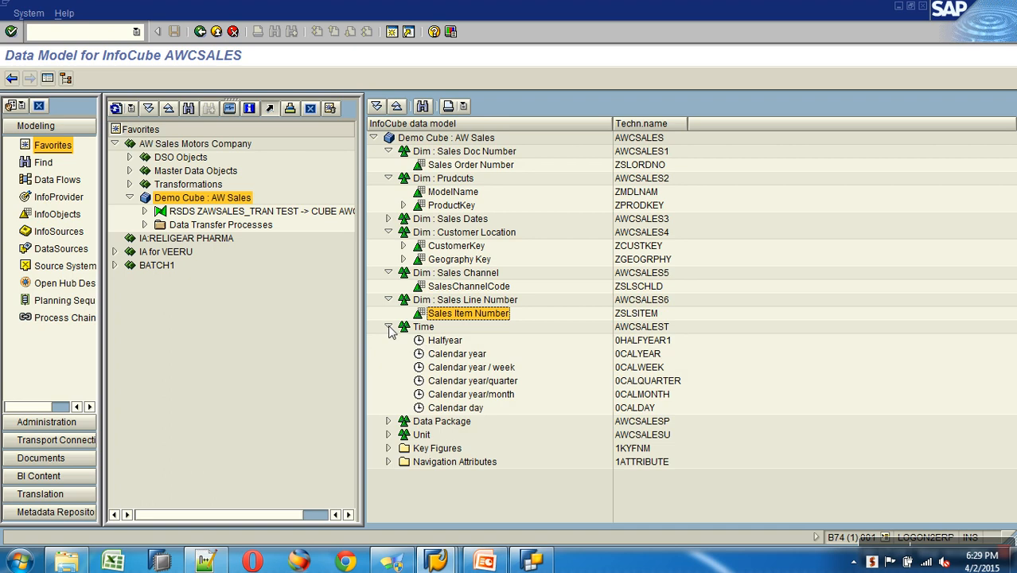
click(471, 409)
click(473, 398)
click(471, 382)
click(470, 354)
click(450, 342)
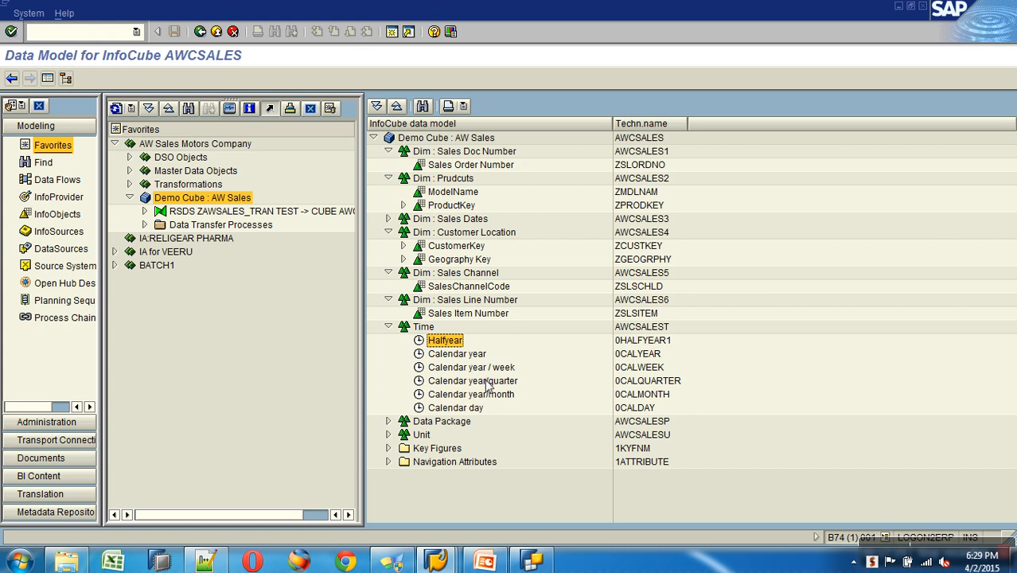
click(388, 327)
click(388, 341)
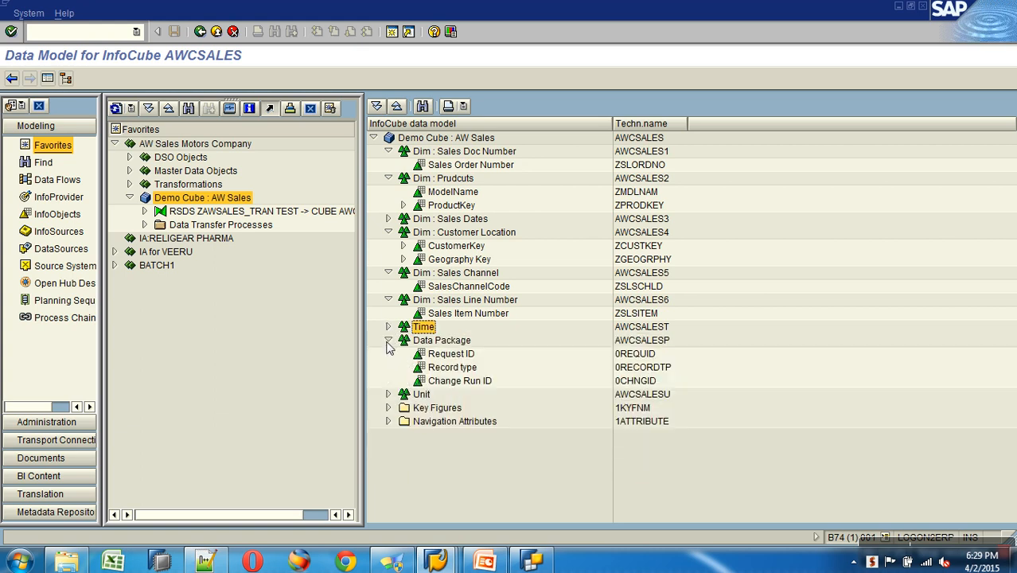
Step: Collapse the Data Package dimension, inspect 0UNIT and 0CURRENCY in the Unit dimension, and collapse it
click(465, 344)
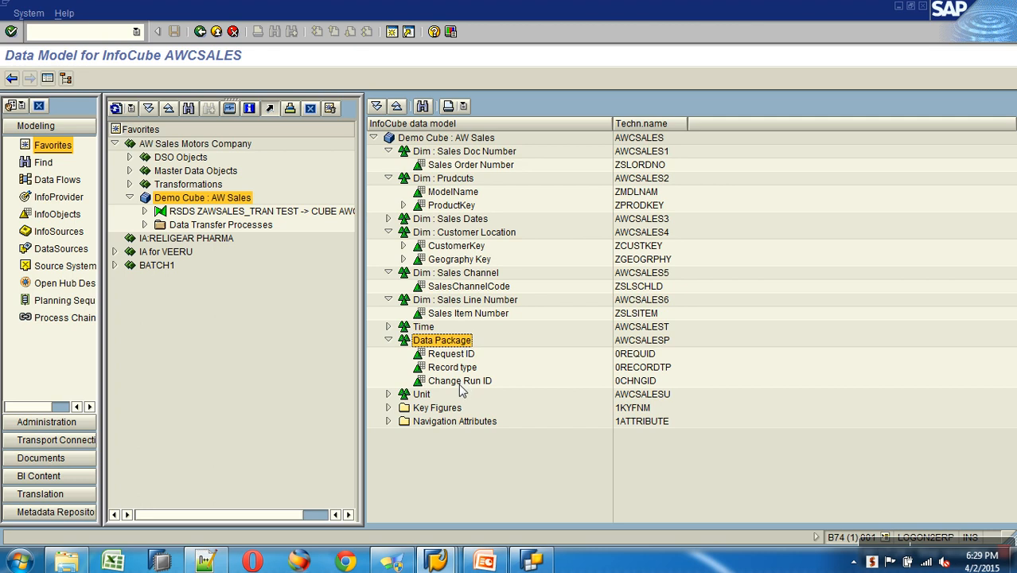
click(387, 340)
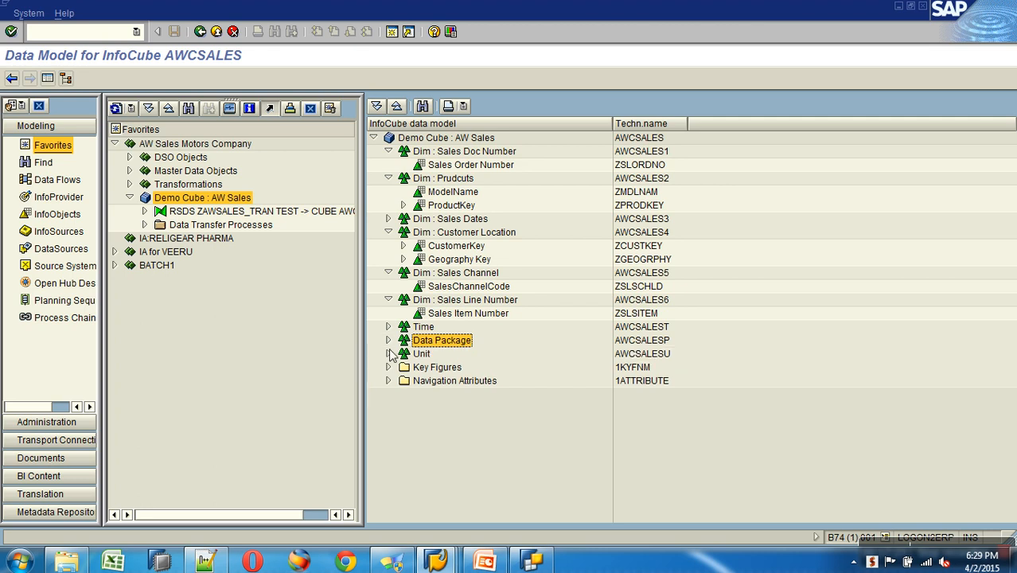
click(388, 354)
click(628, 369)
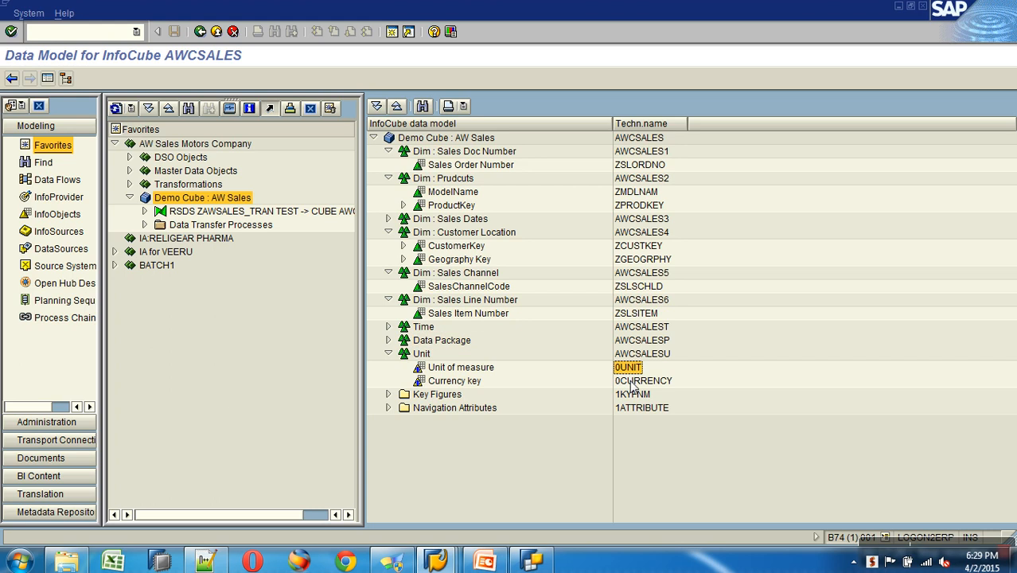
click(631, 381)
click(388, 354)
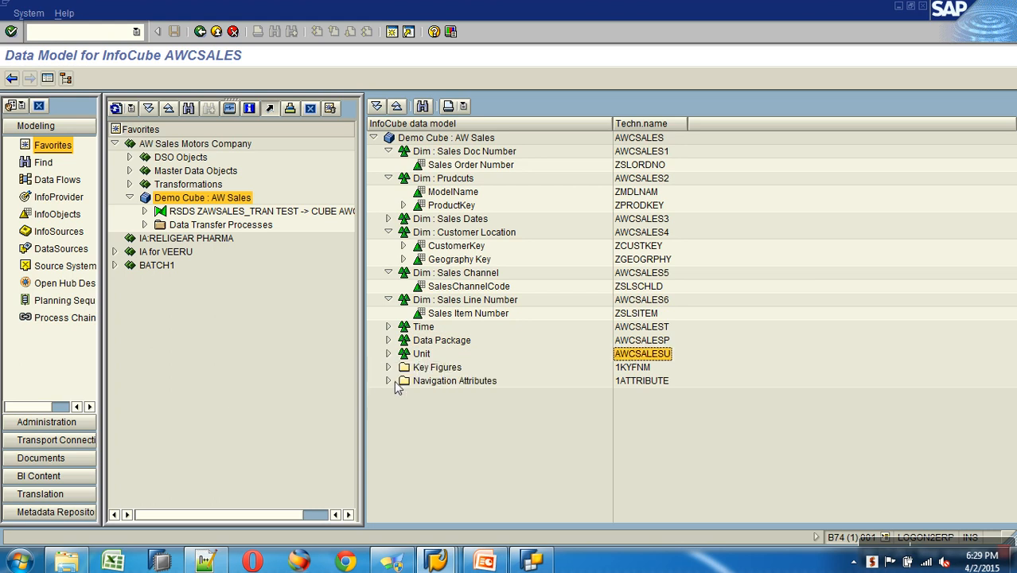
Step: Expand Key Figures and review the AWCSALES measures, including UnitPriceDiscountPct, TaxAmt, SalesAmount, OrderQuantity, ExtendedAmount, DiscountAmount and Freight
click(388, 367)
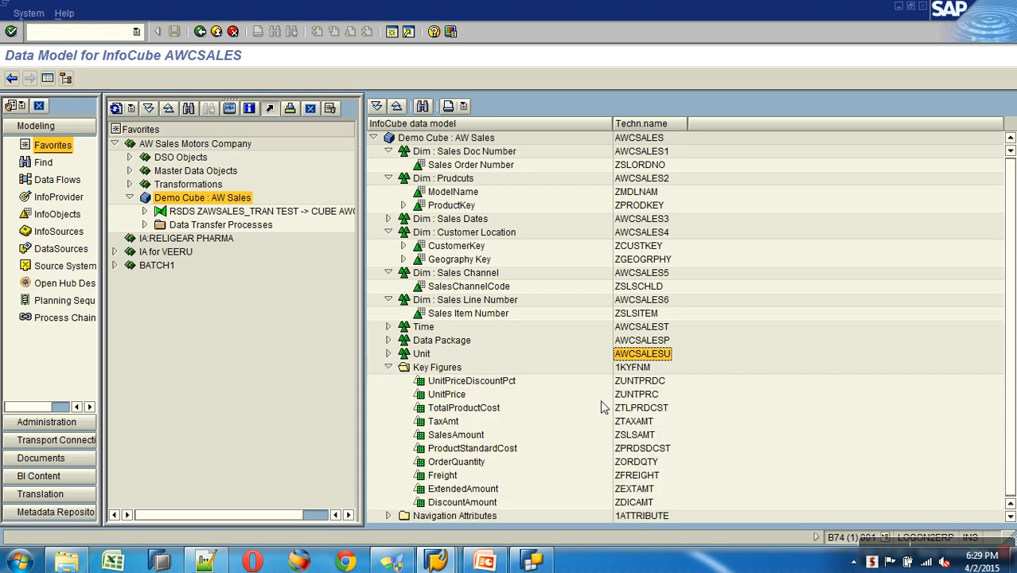
click(651, 382)
scroll(651, 384, down, 1)
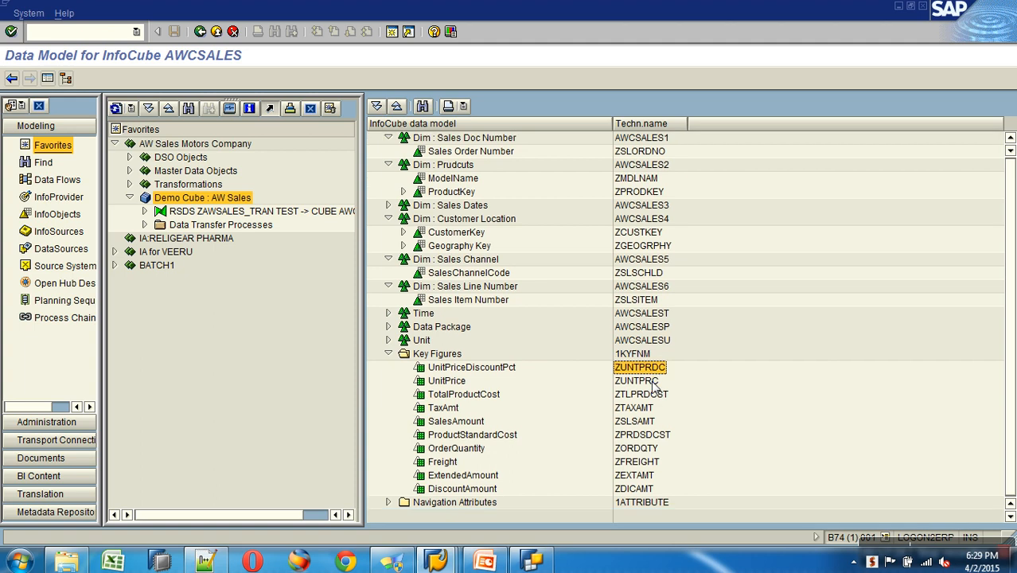
click(491, 380)
click(465, 426)
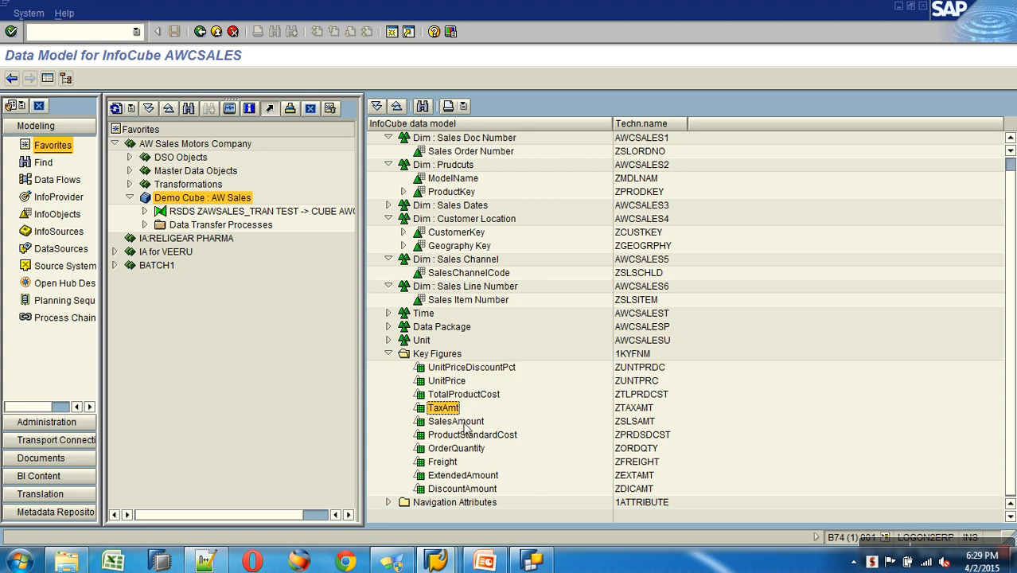
click(475, 423)
click(478, 451)
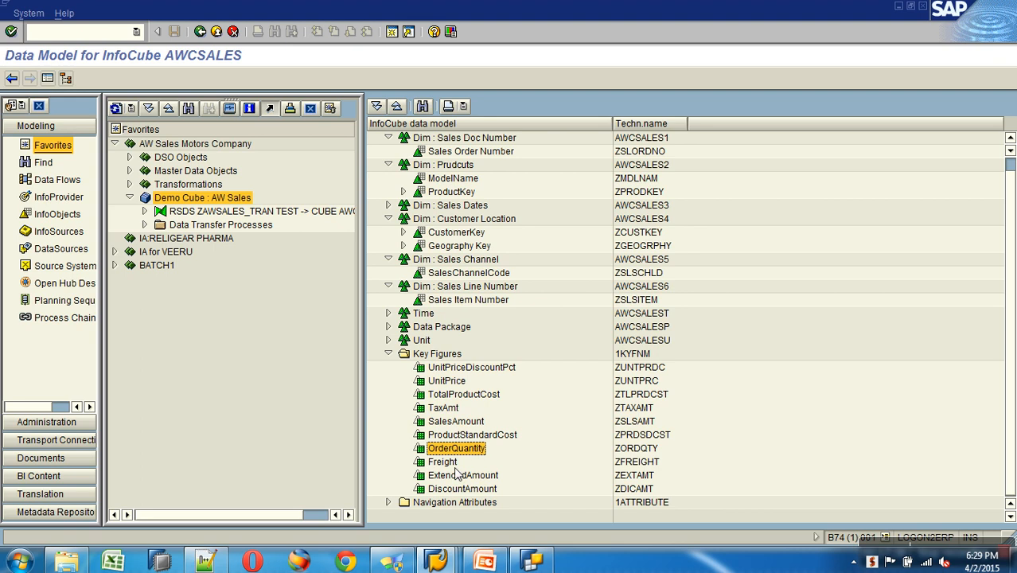
click(465, 478)
click(467, 491)
click(450, 466)
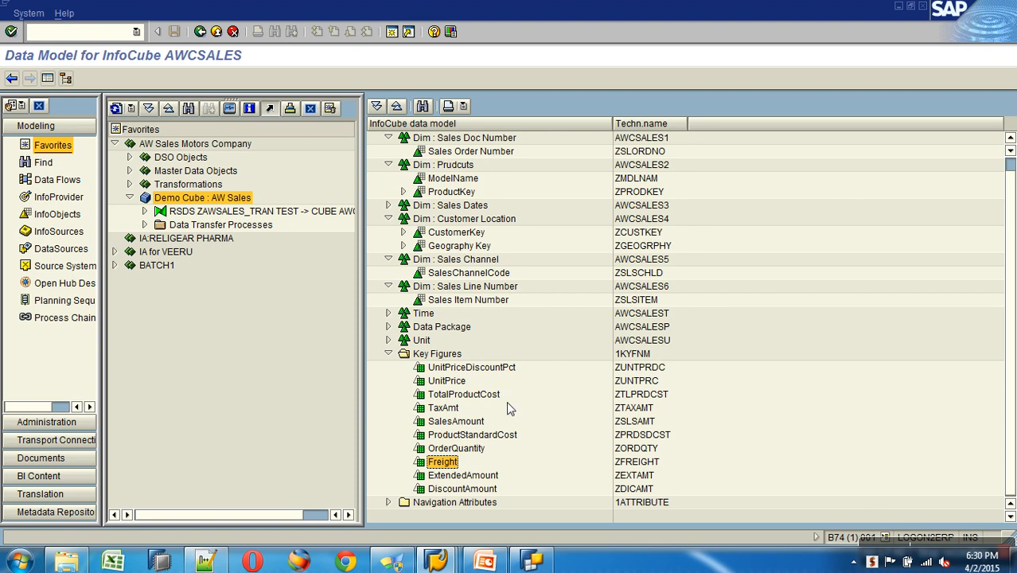
scroll(541, 366, up, 1)
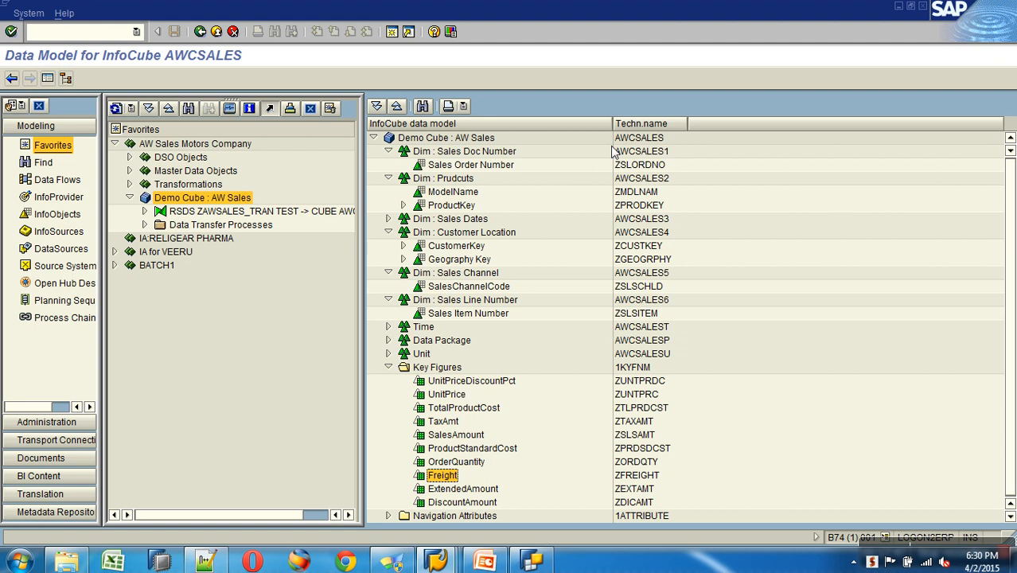
click(642, 141)
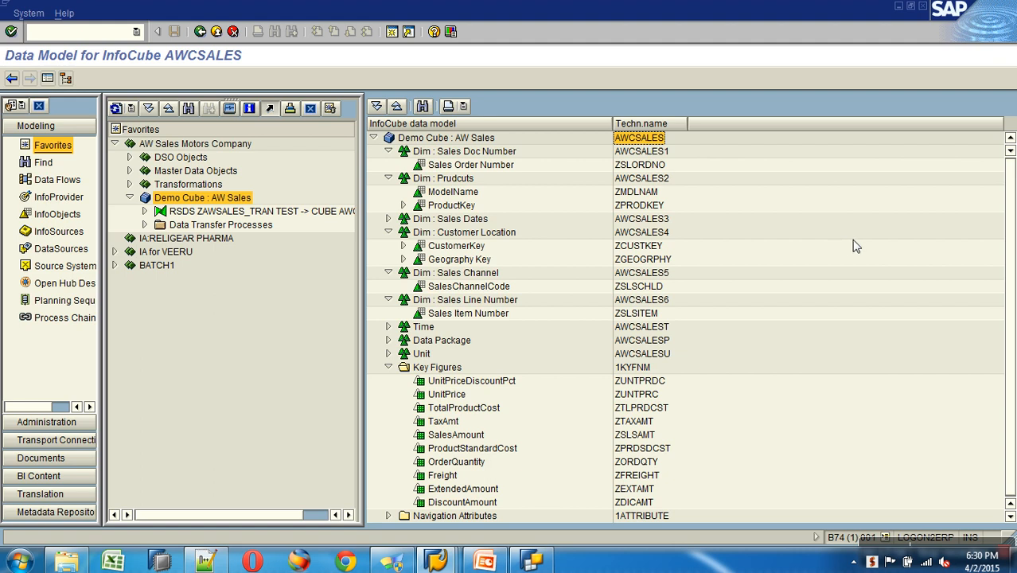
Step: Switch to BEx Query Designer and start a new query
click(531, 561)
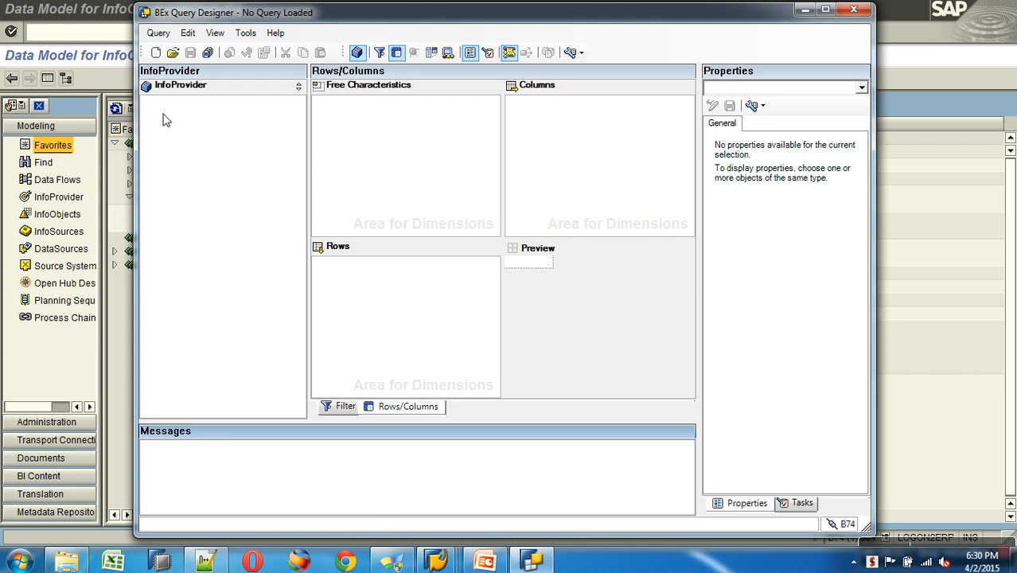
click(159, 35)
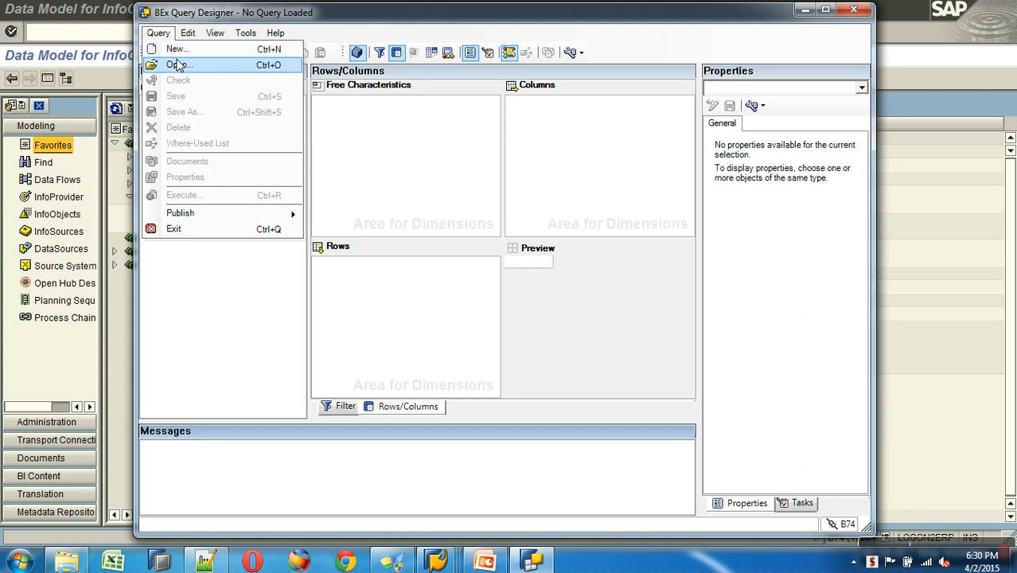
mouse_move(179, 39)
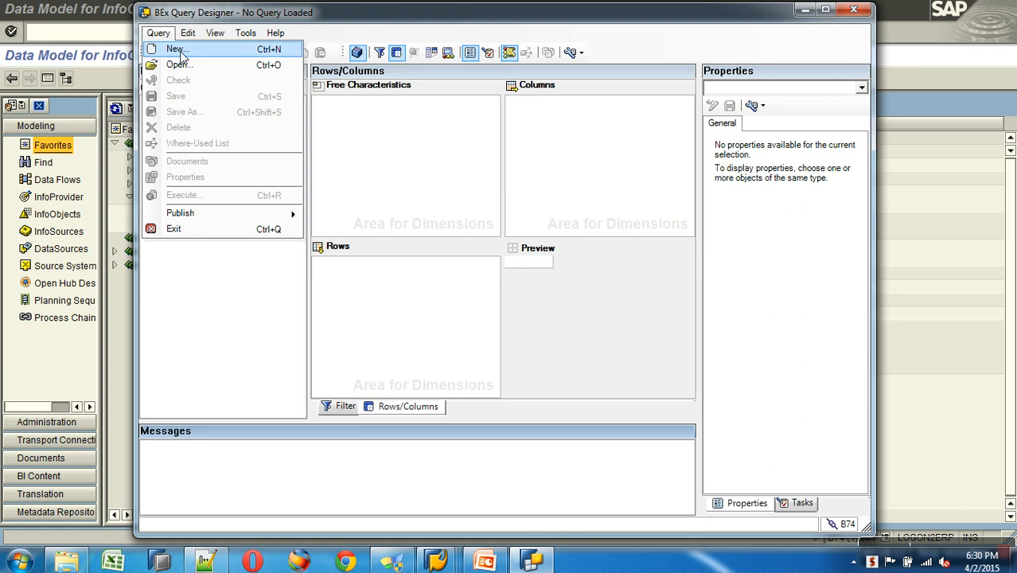
click(177, 50)
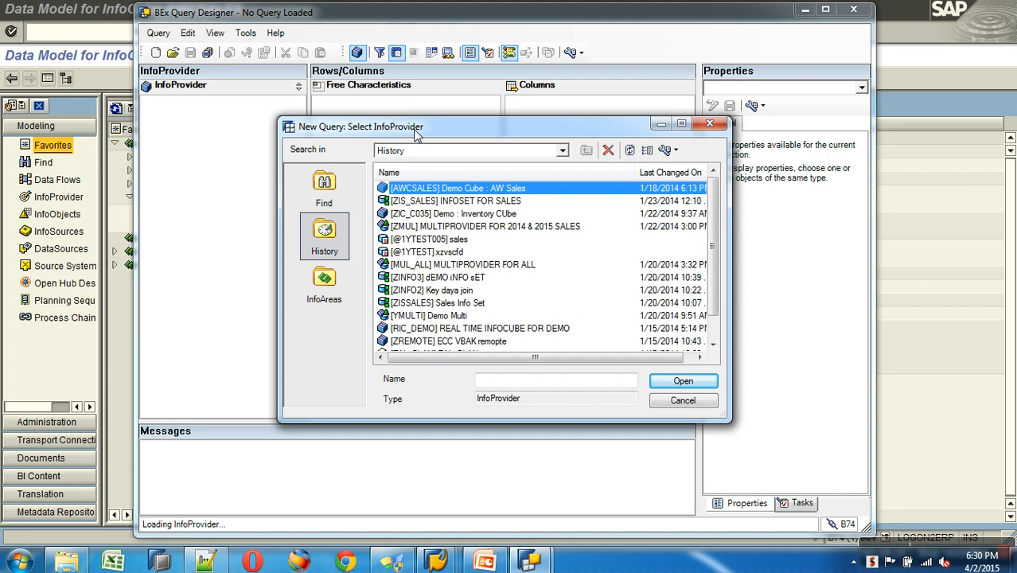
Step: Browse the InfoProviders by InfoArea, show the entries by description only, and open AW Sales Motors Company
click(336, 187)
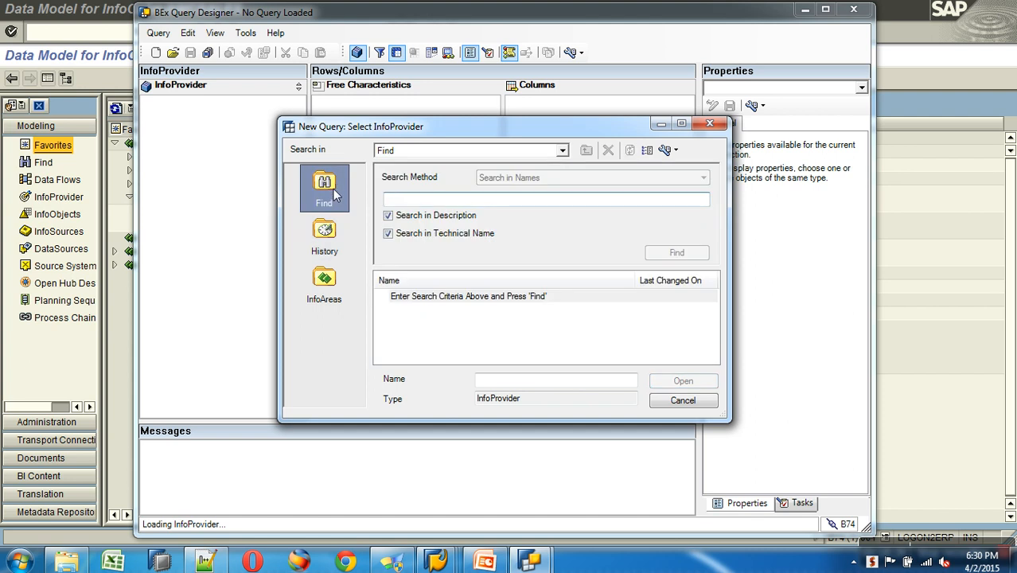
click(324, 279)
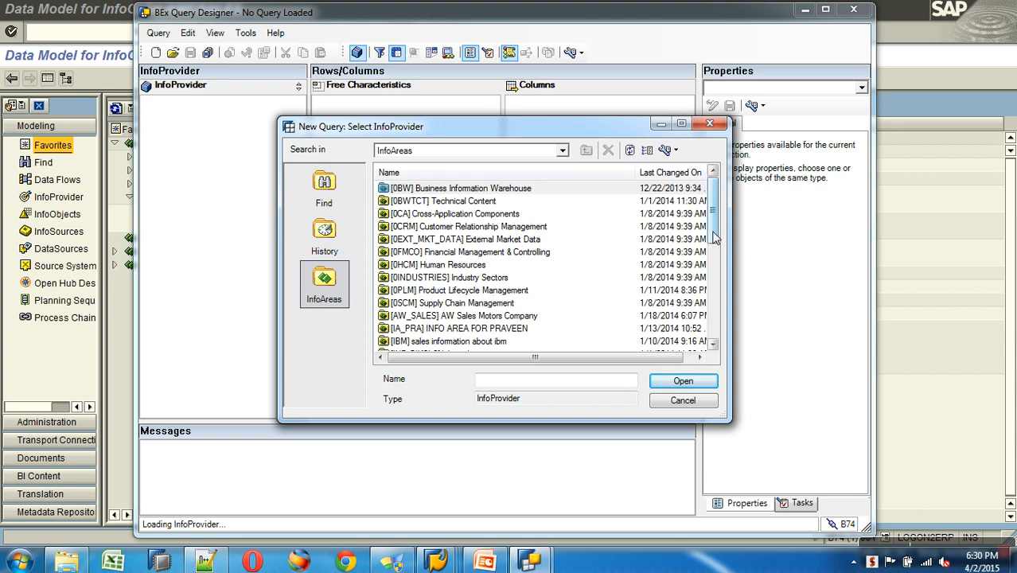
click(672, 151)
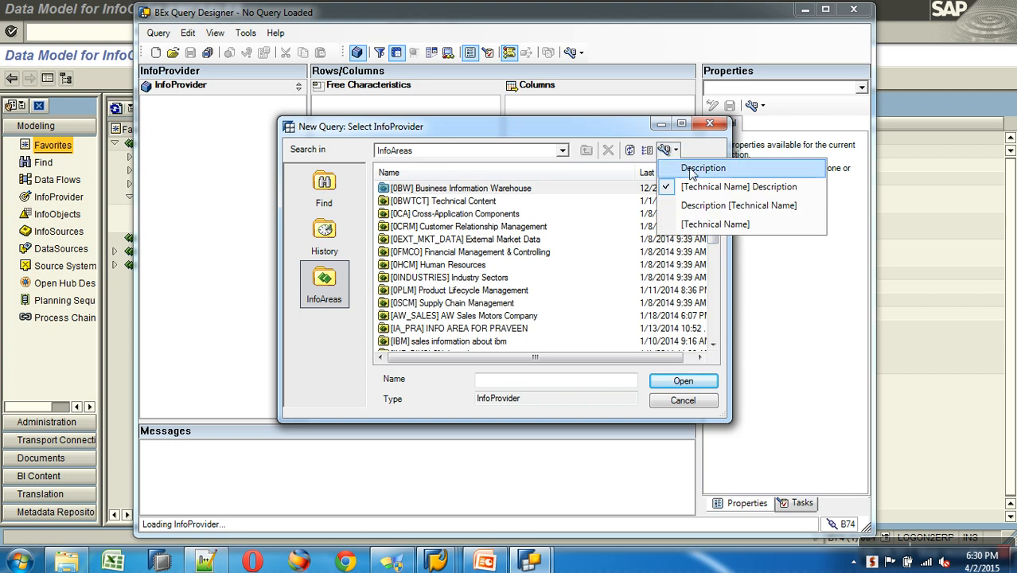
click(693, 171)
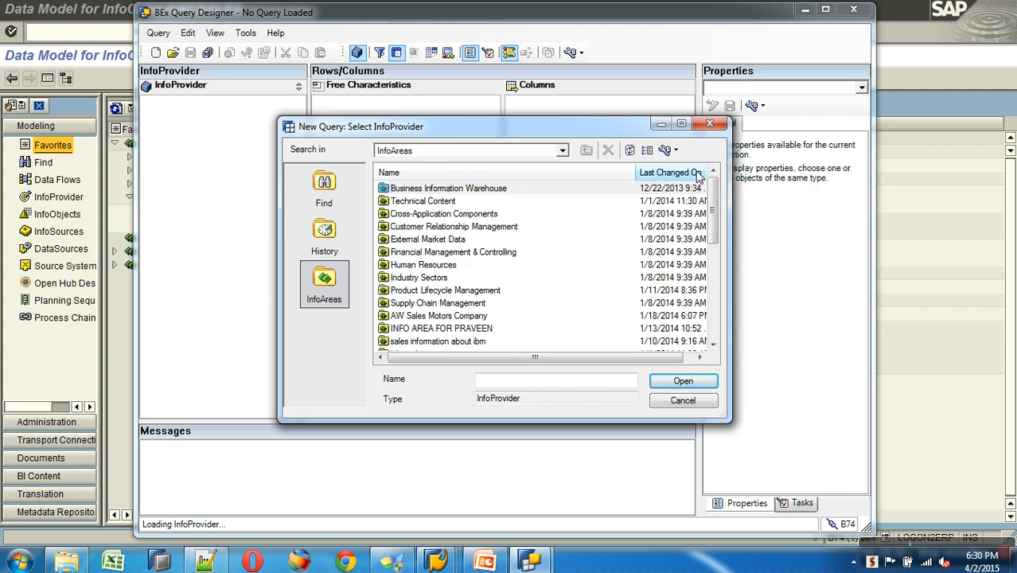
double_click(442, 317)
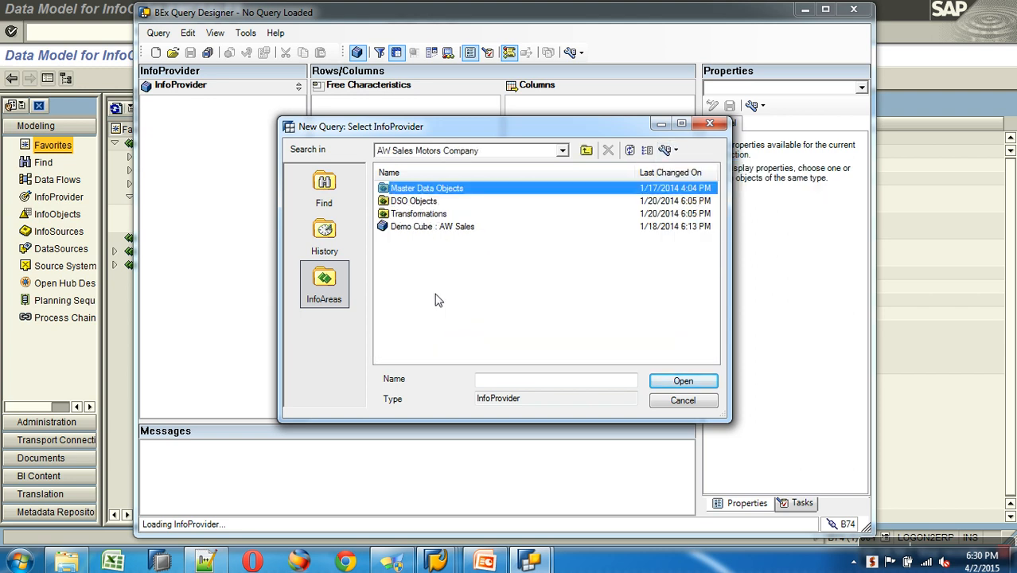
Step: Look into DSO Objects and return, display technical names with descriptions, and open [AWCSALES] Demo Cube : AW Sales as the query's InfoProvider
double_click(404, 202)
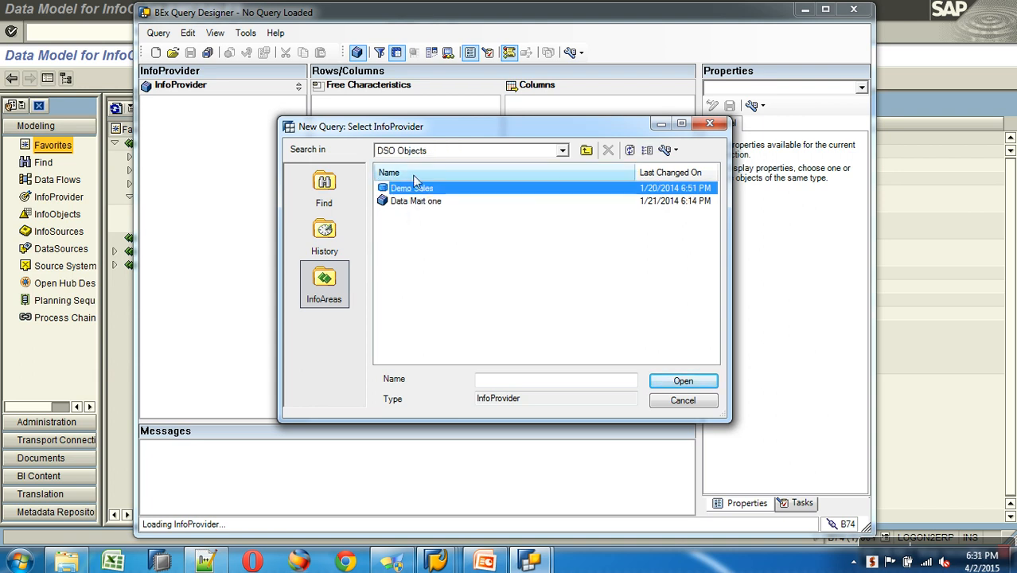
click(584, 151)
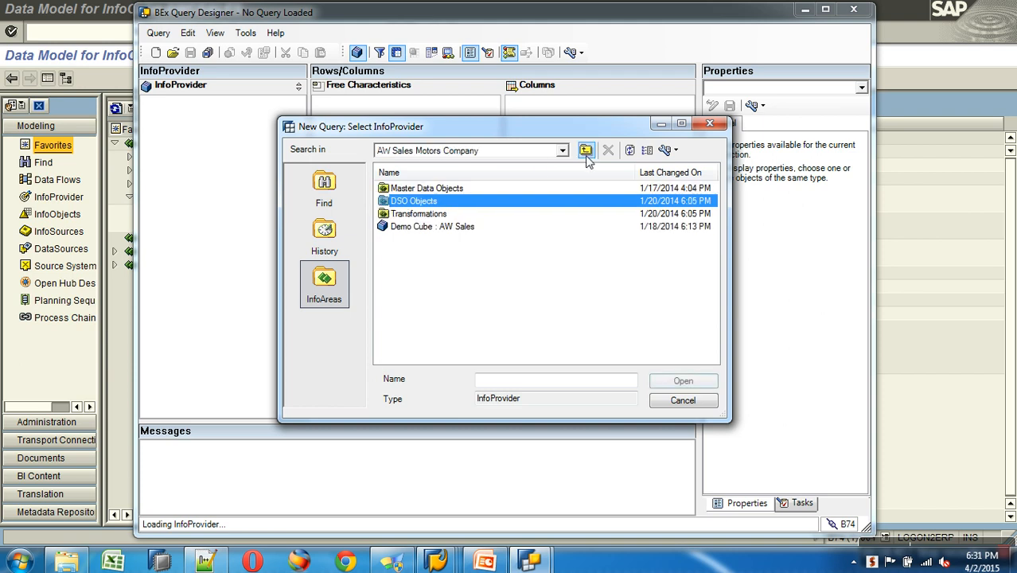
click(452, 228)
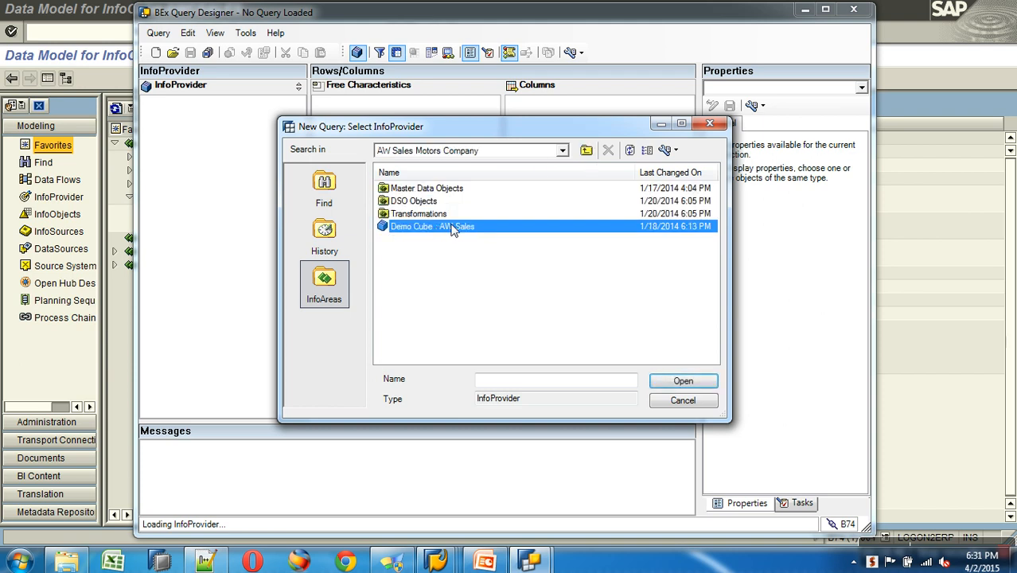
click(665, 149)
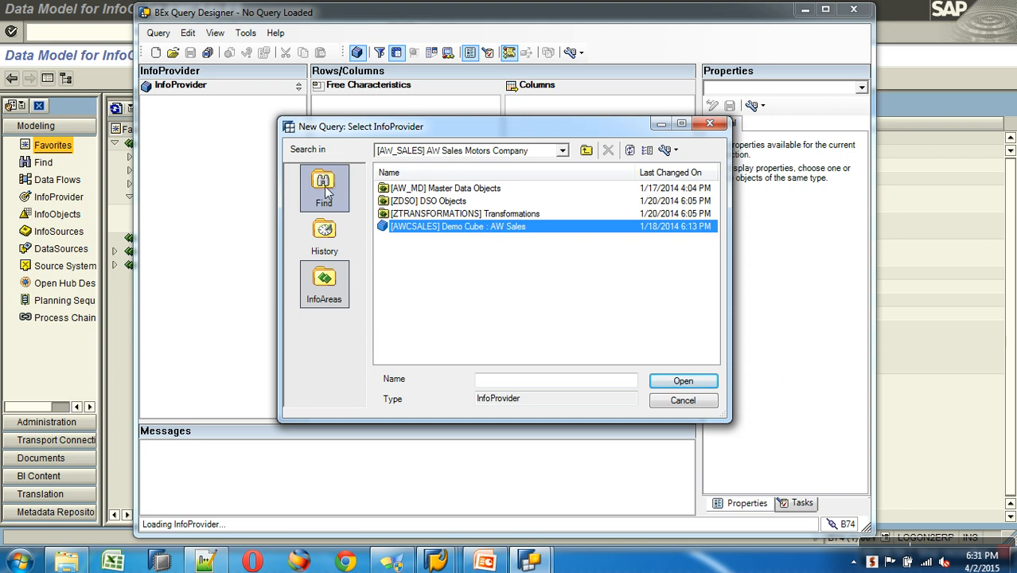
click(706, 382)
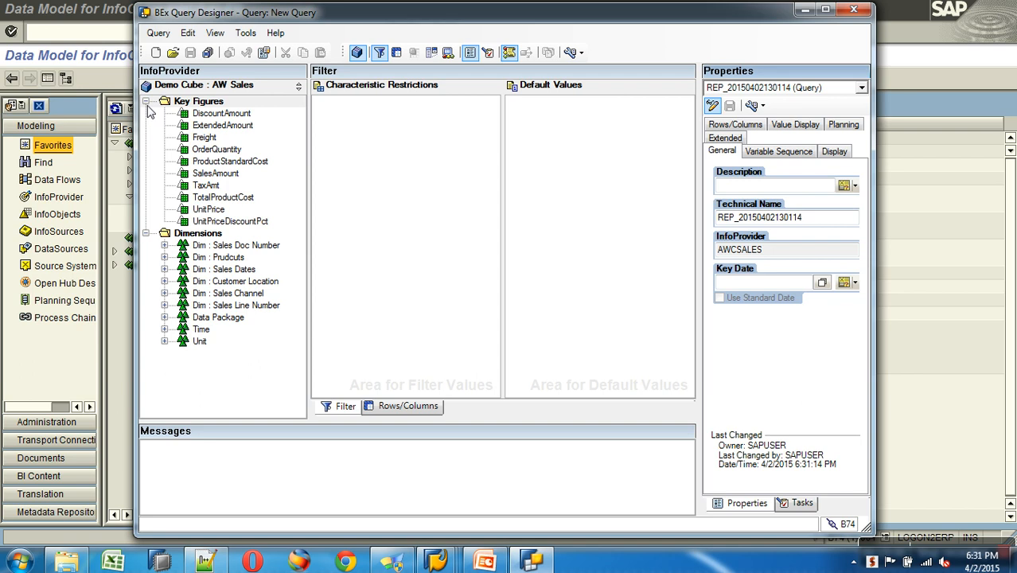
Step: Collapse the Key Figures and Dimensions folders of the InfoProvider, and expand Dimensions to view the cube's dimensions
click(145, 103)
click(145, 113)
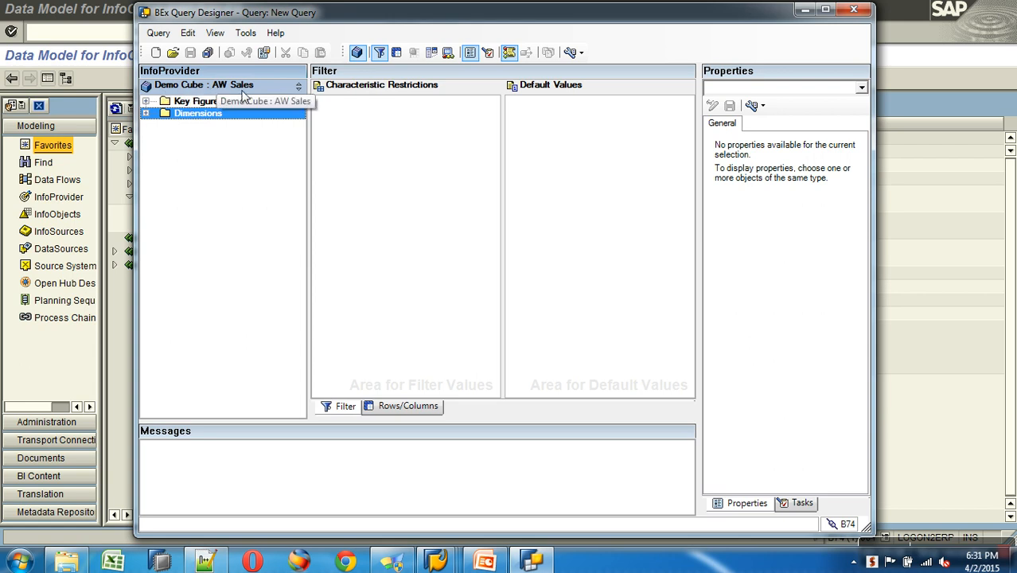
click(195, 103)
click(203, 115)
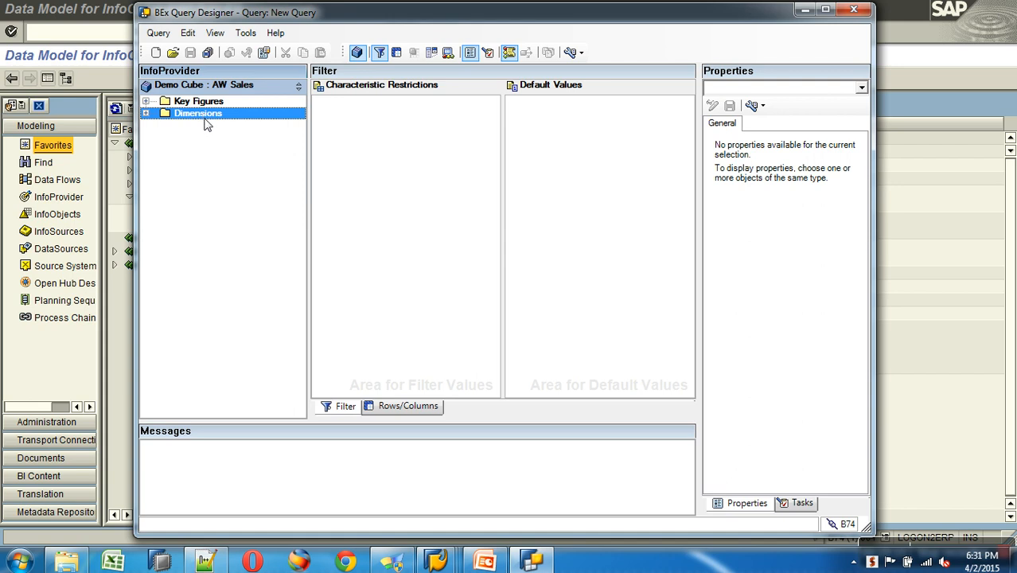
click(147, 114)
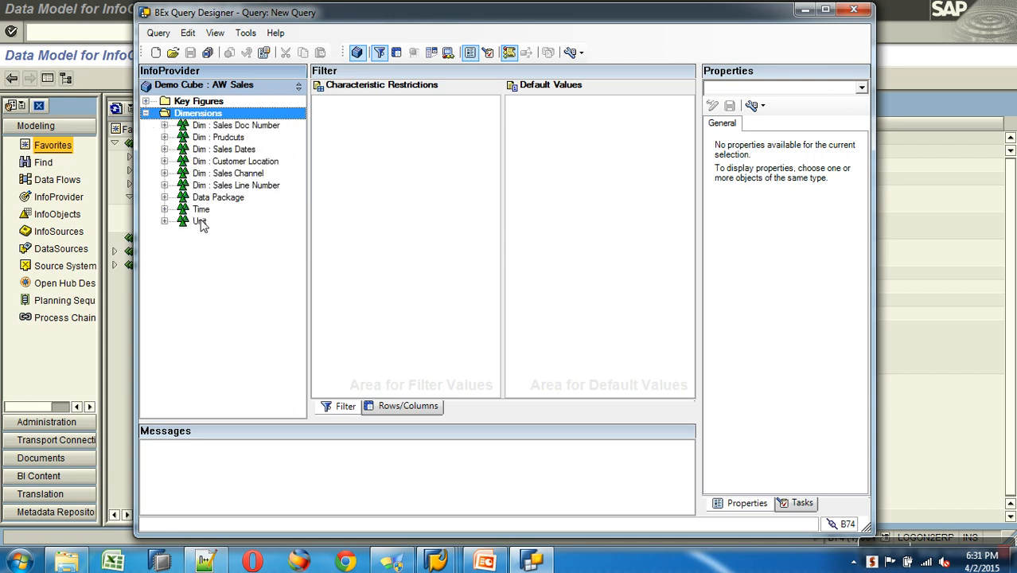
Step: Expand the Customer Location dimension, inspect CustomerKey and Geography Key, and expand CustomerKey
click(165, 162)
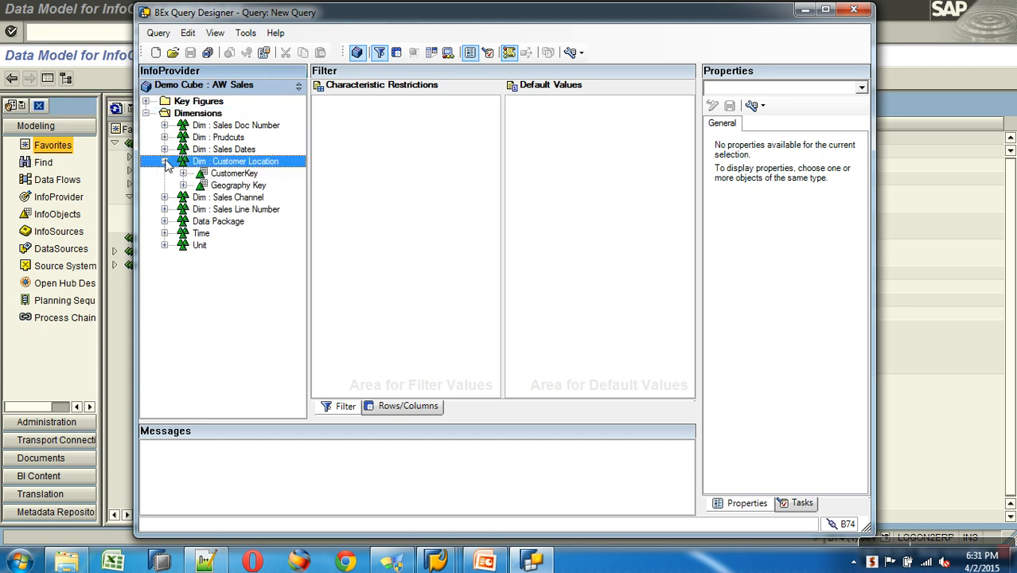
click(230, 174)
click(233, 187)
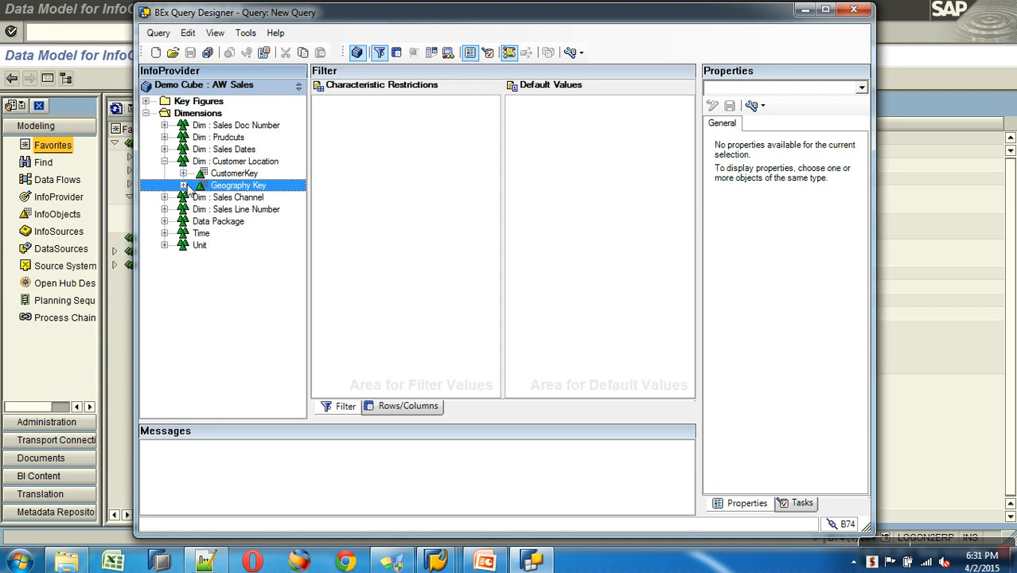
click(236, 175)
click(183, 173)
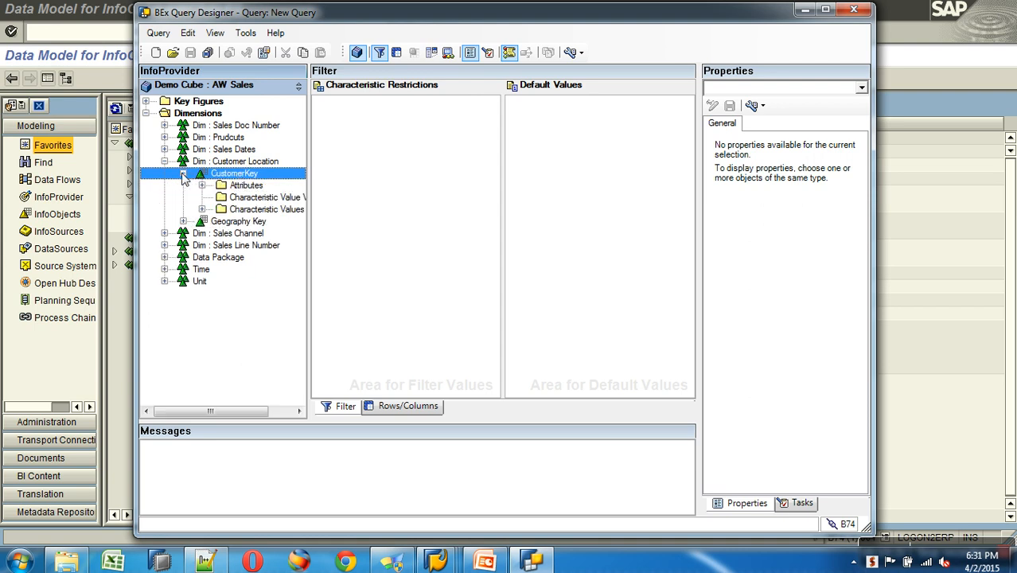
Step: Widen the InfoProvider area, inspect CustomerKey's Attributes, collapse them, and select its Characteristic Values folder
click(246, 185)
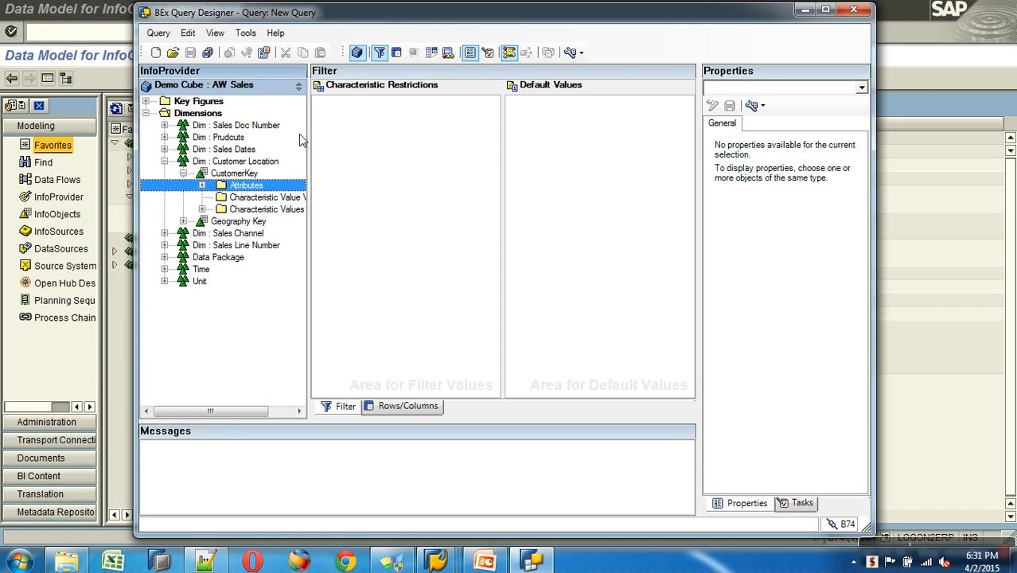
drag(312, 127, 394, 128)
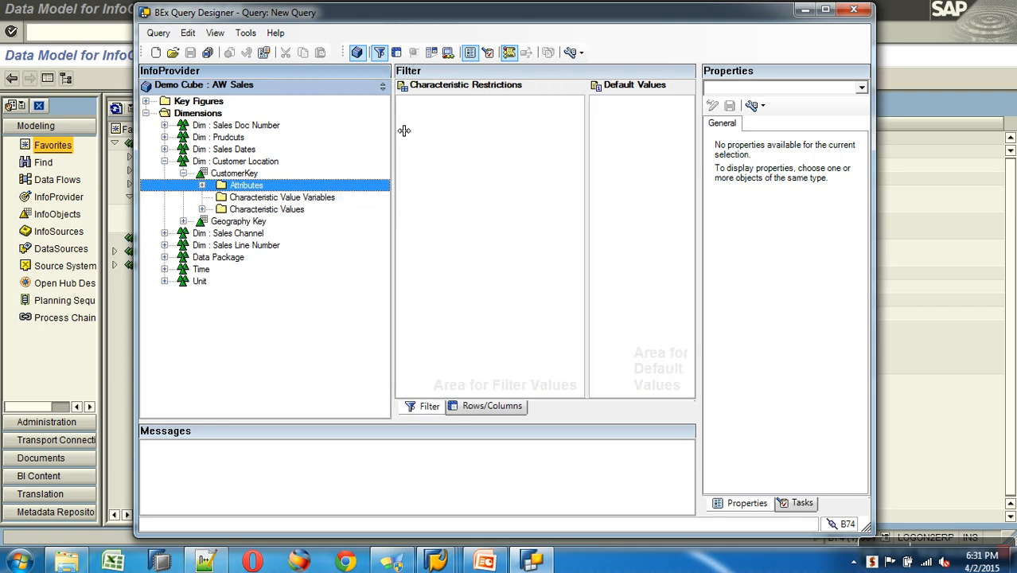
click(202, 185)
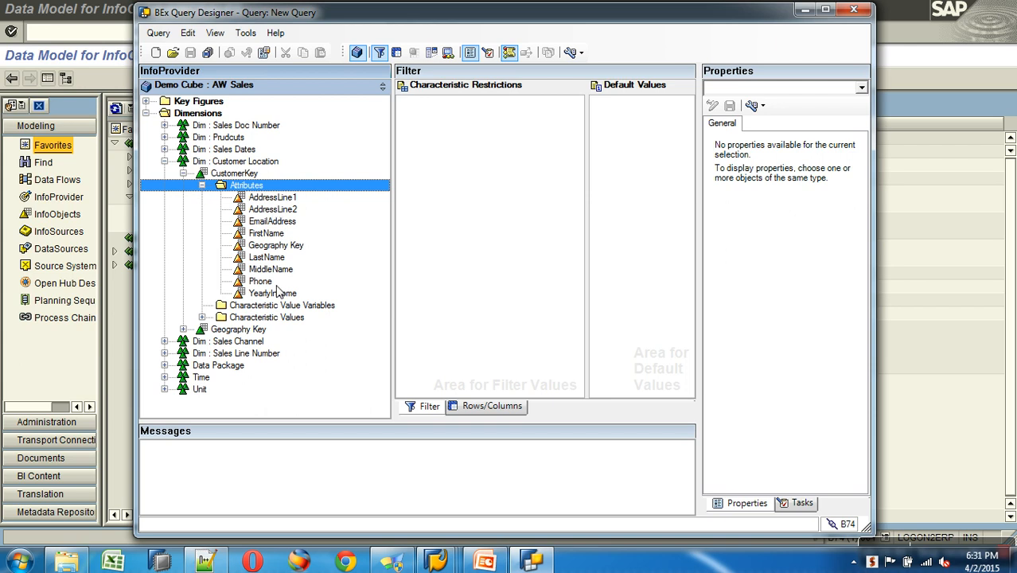
click(202, 186)
click(246, 210)
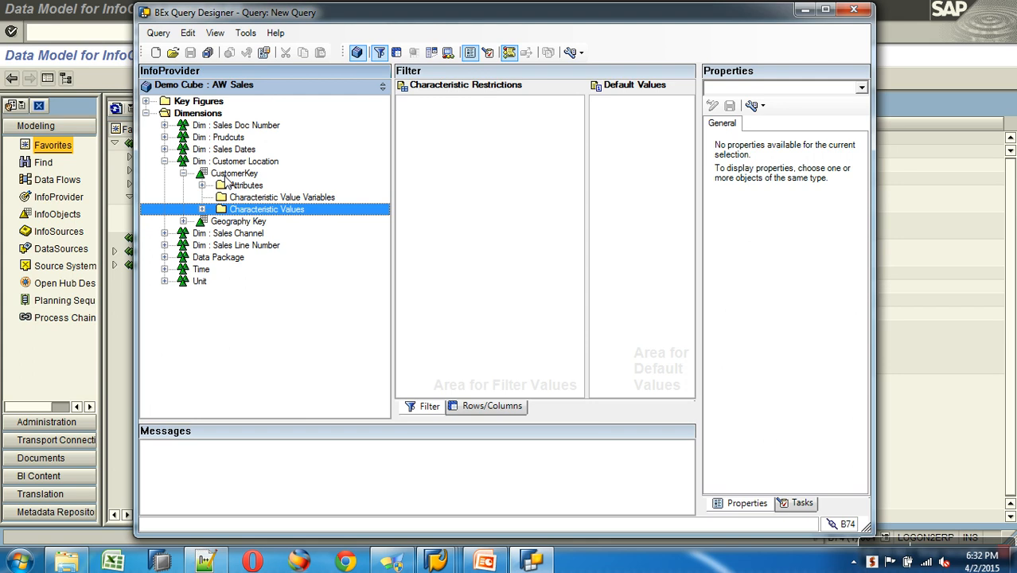
Step: Inspect the Characteristic Values of CustomerKey, including the "#" value, and collapse CustomerKey
click(202, 208)
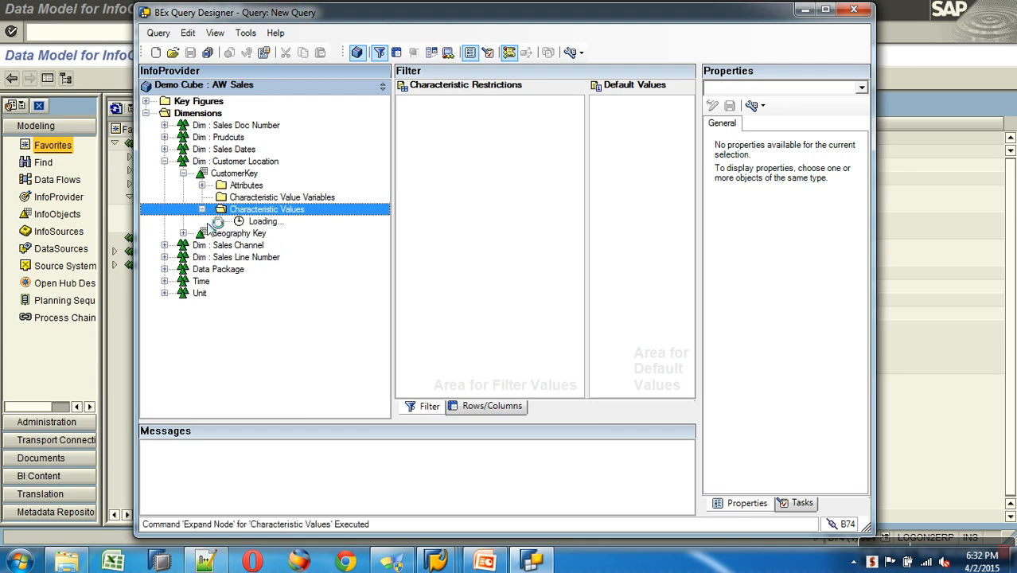
mouse_move(382, 117)
mouse_down()
mouse_move(394, 414)
mouse_move(386, 115)
mouse_up()
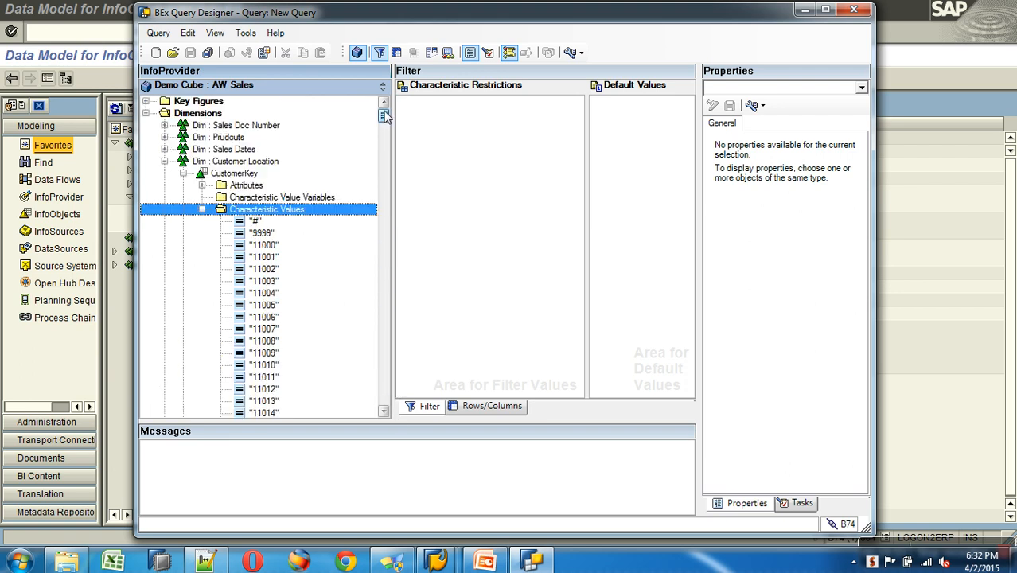
click(256, 222)
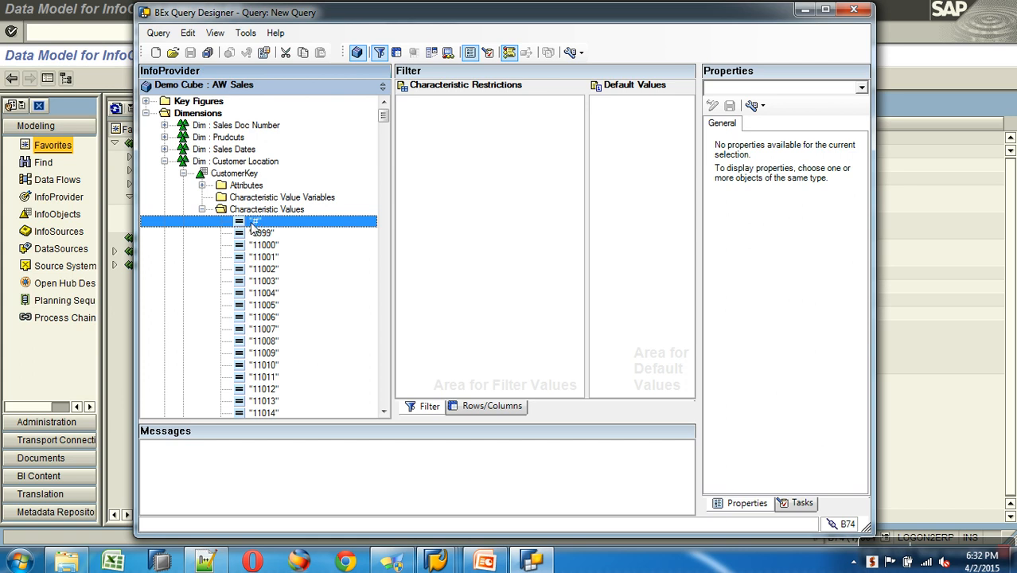
click(202, 210)
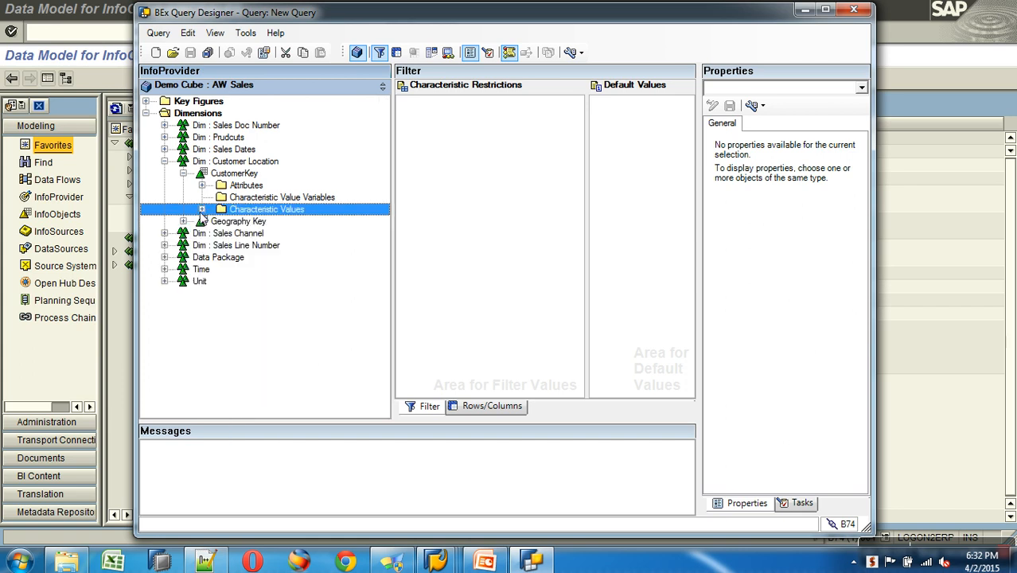
click(183, 174)
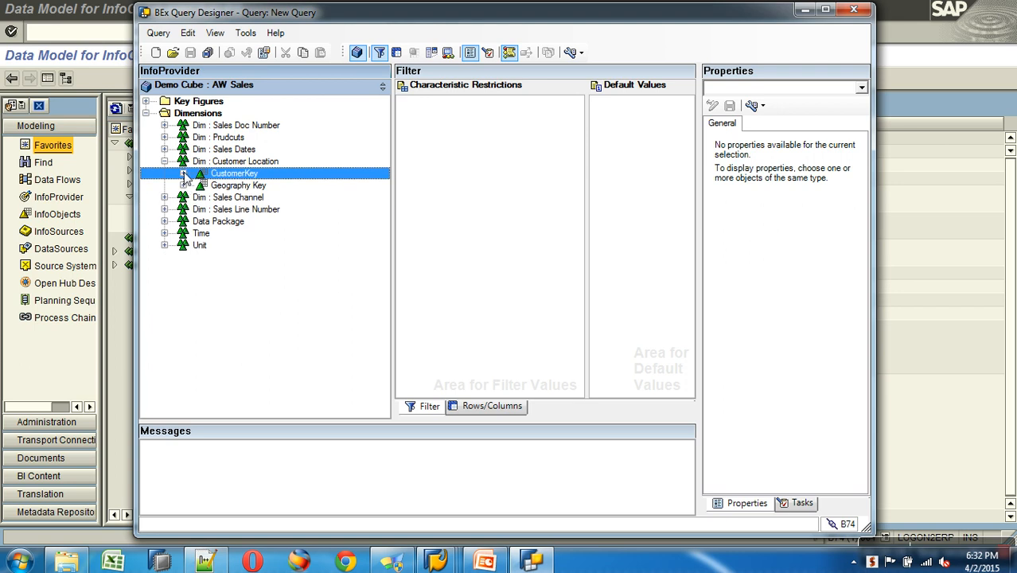
Step: Inspect the Attributes and Characteristic Values of Geography Key, and collapse the Customer Location dimension
click(184, 185)
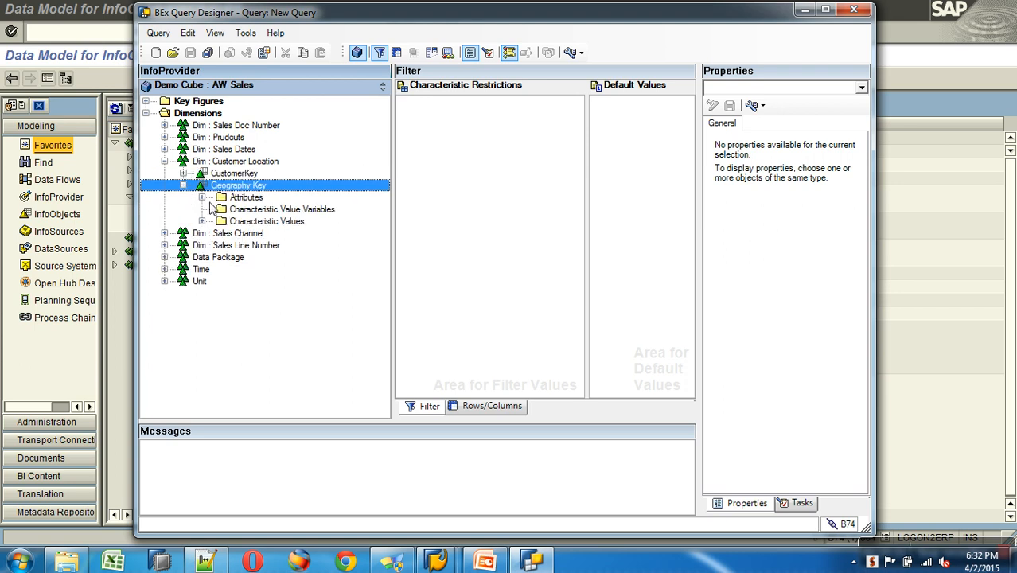
click(202, 198)
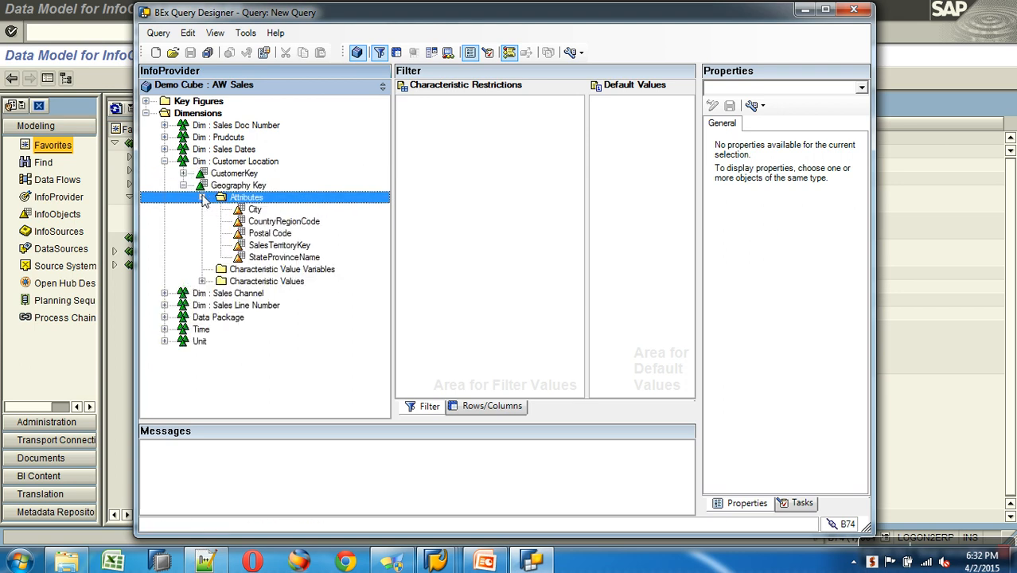
click(202, 281)
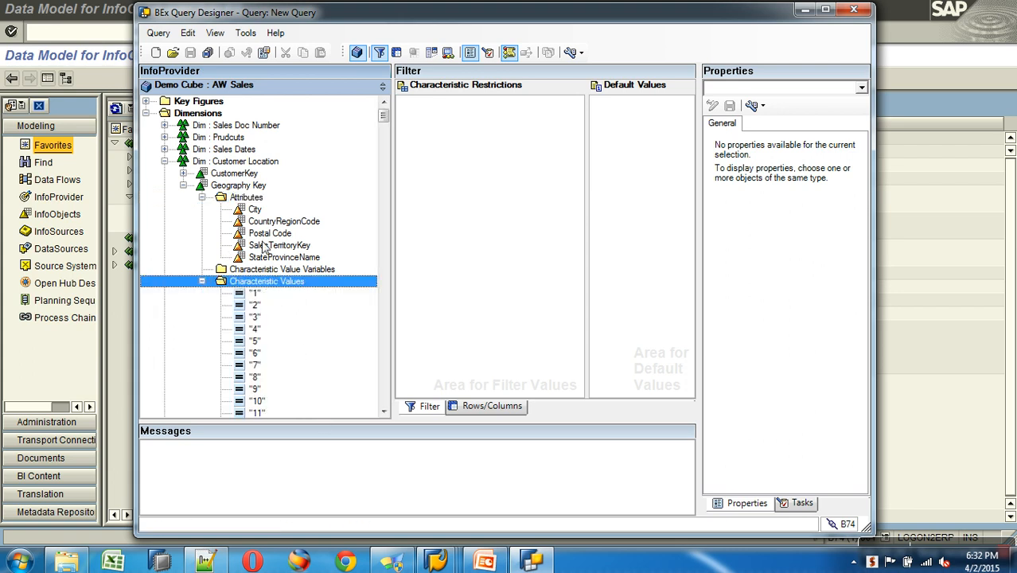
click(183, 185)
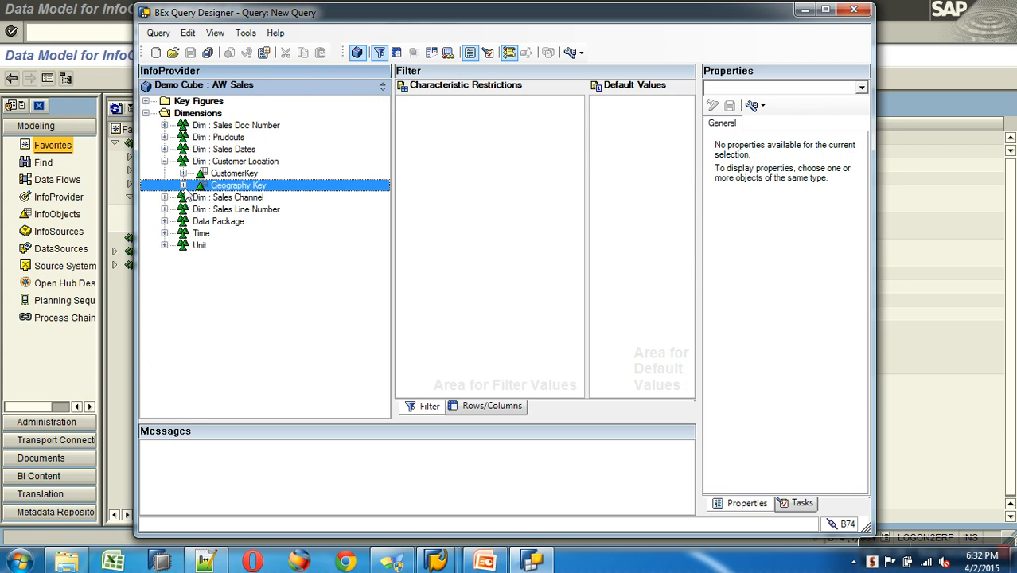
click(164, 161)
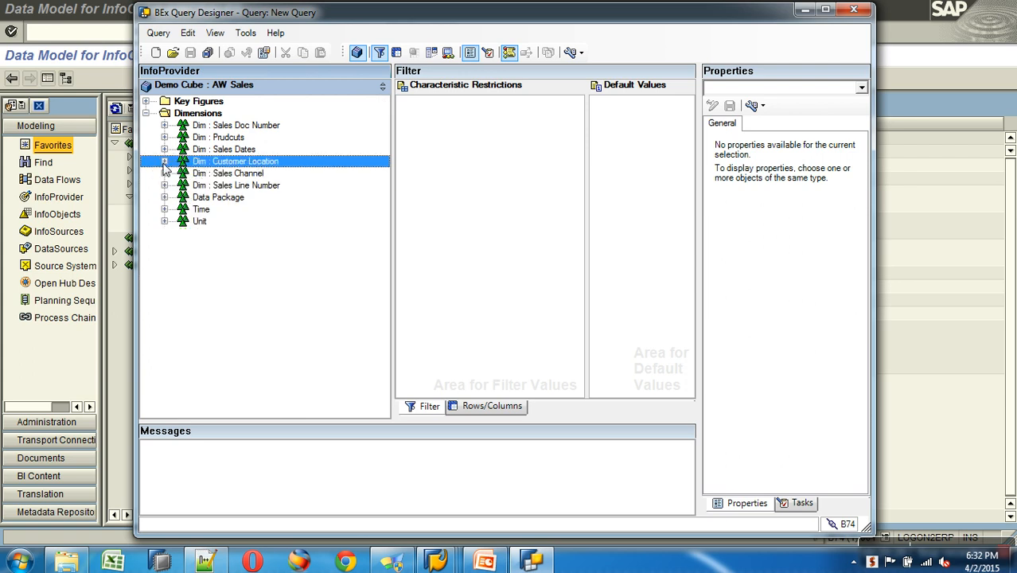
Step: Expand the Sales Doc Number dimension, inspect its Sales Order Number characteristic, and collapse the dimension
click(165, 125)
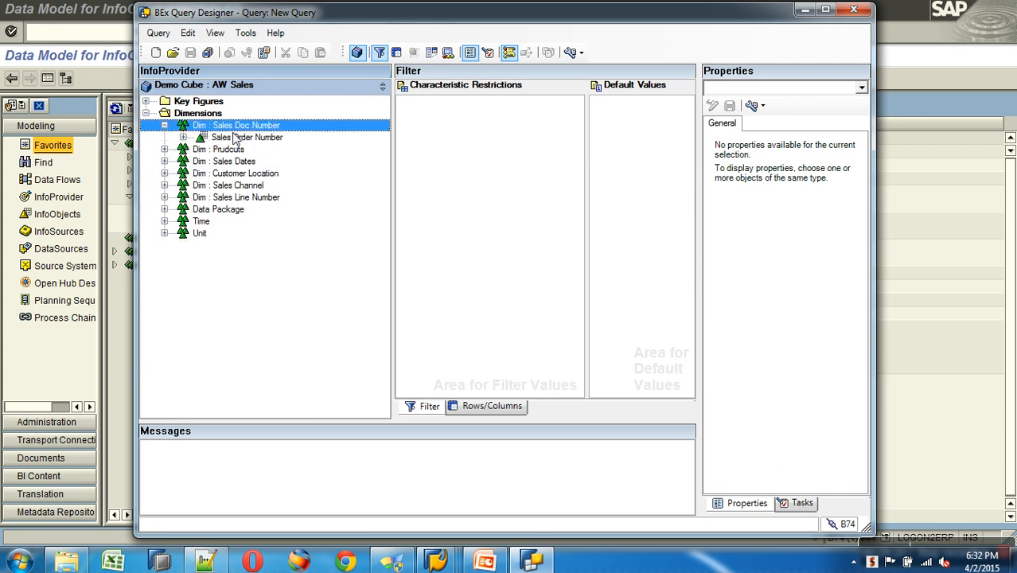
click(237, 138)
click(184, 138)
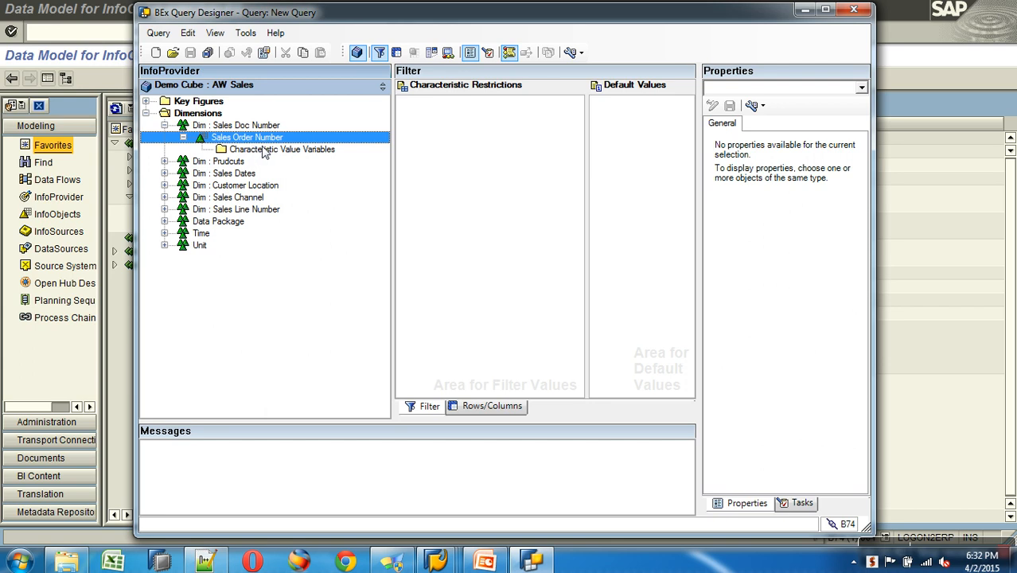
click(164, 126)
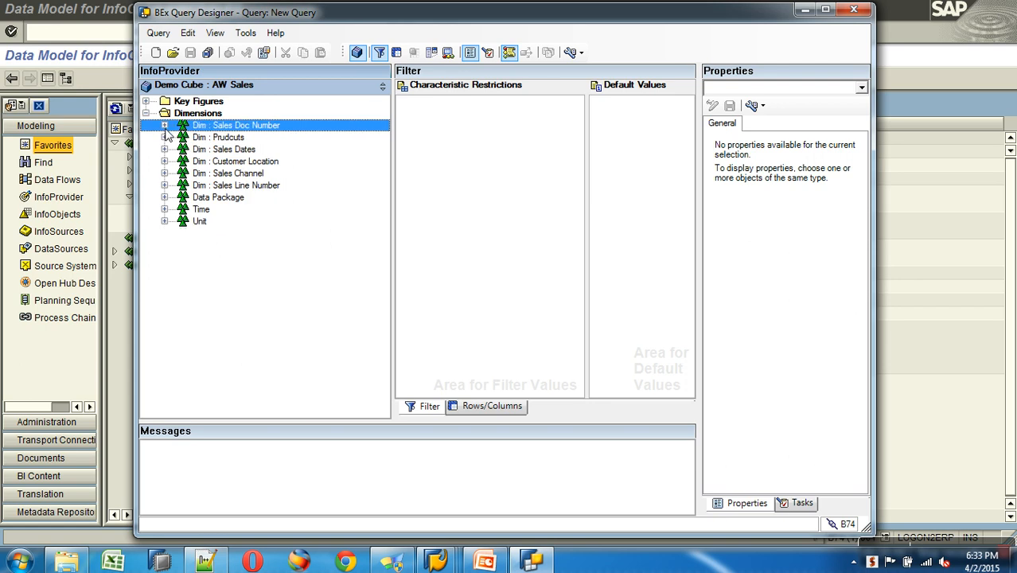
Step: Display technical names with descriptions while in the Prudcuts dimension, and inspect the Attributes of [ZPRODKEY] ProductKey
click(164, 138)
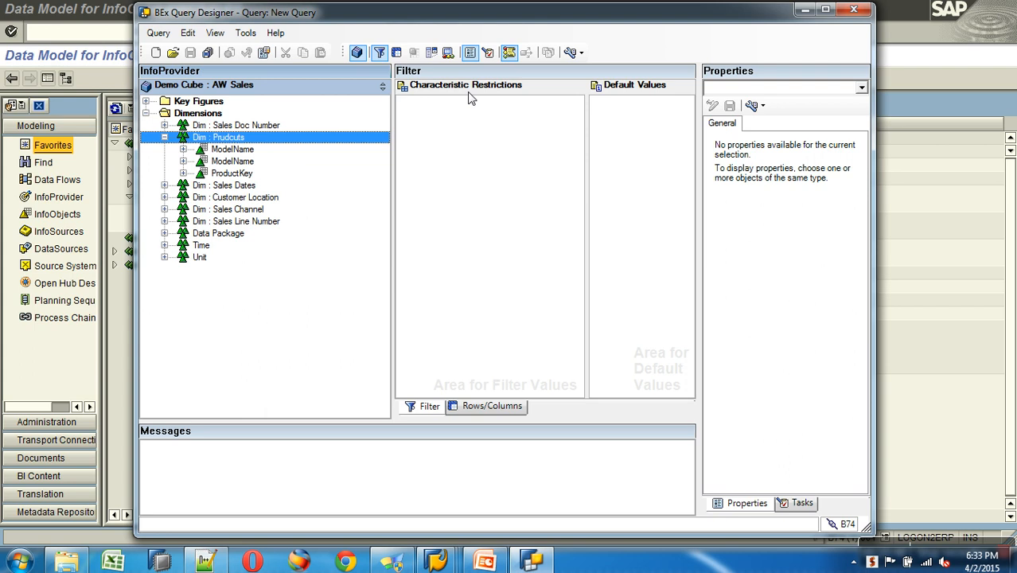
click(571, 53)
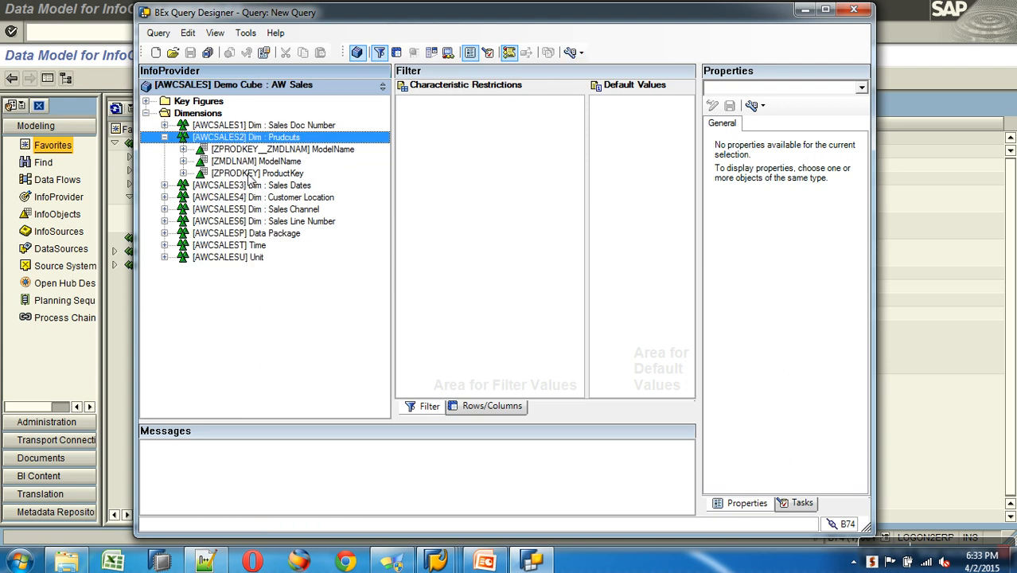
click(250, 175)
click(184, 173)
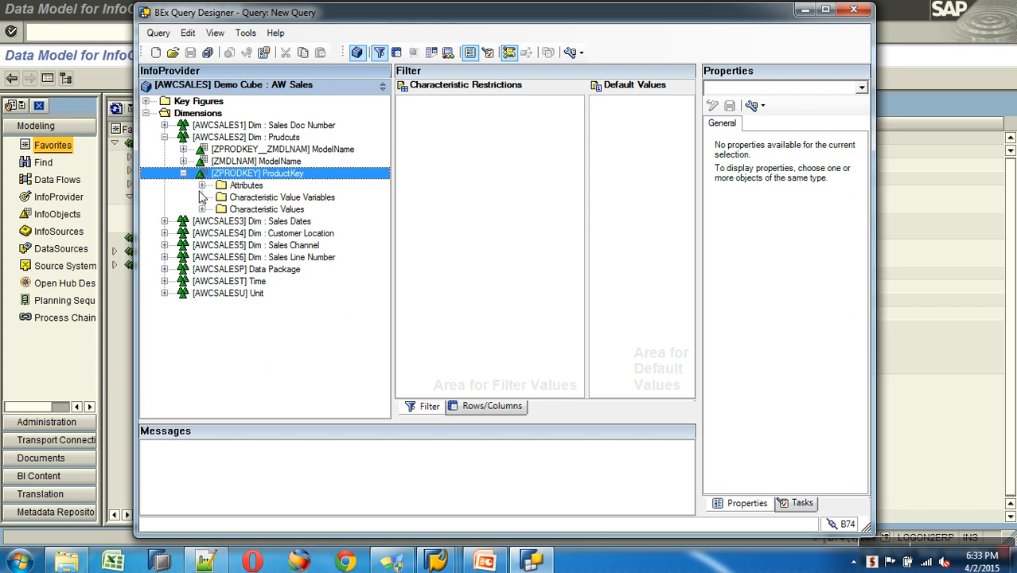
click(202, 186)
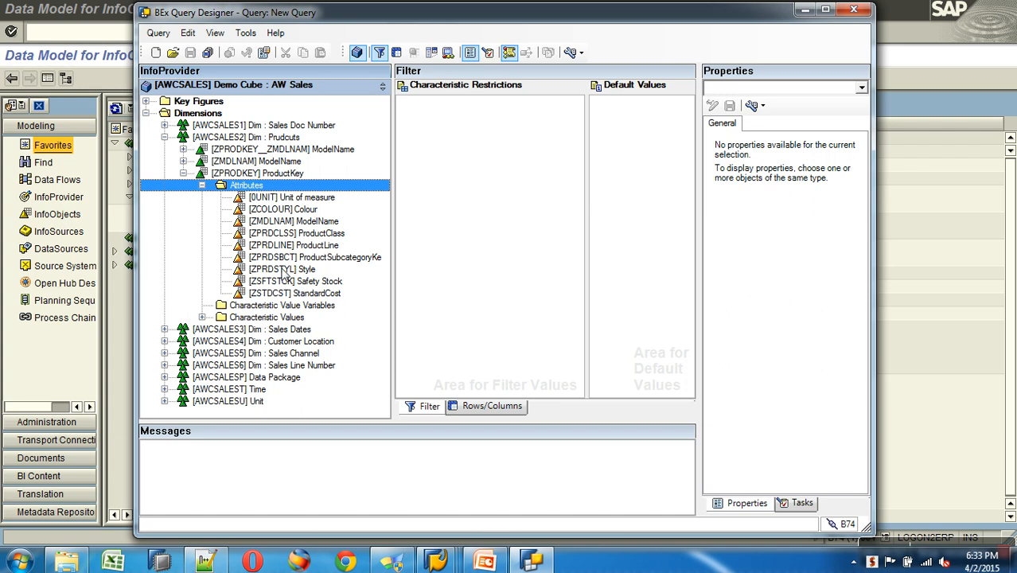
click(184, 172)
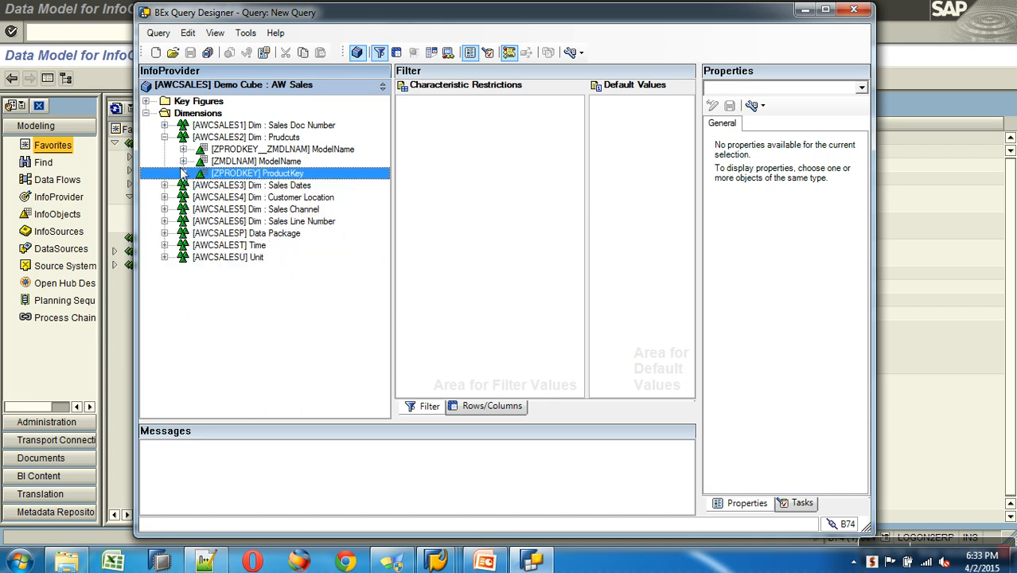
click(165, 137)
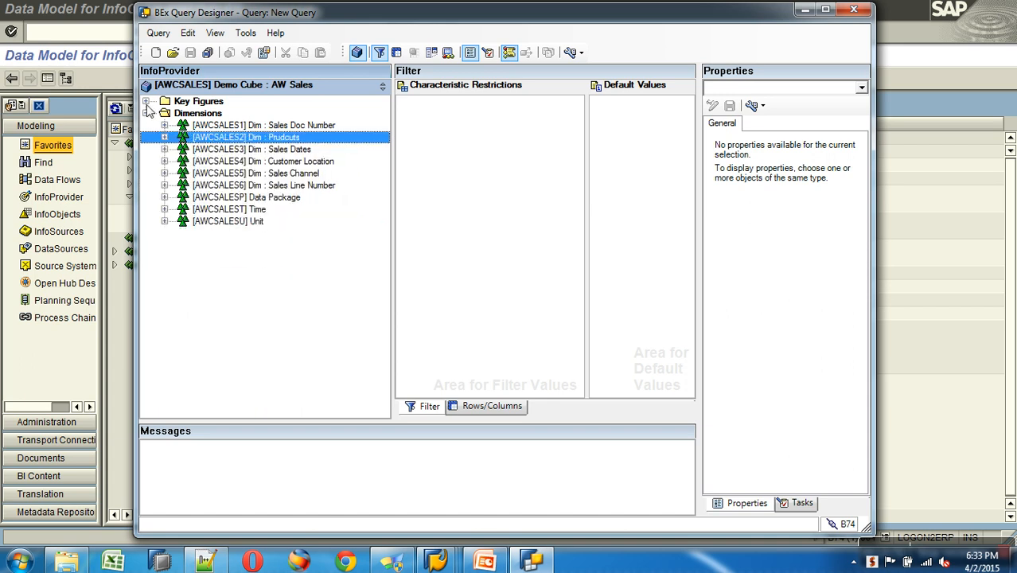
Step: Review the cube's Key Figures and the characteristics of the [AWCSALEST] Time dimension, leaving Time expanded
click(145, 101)
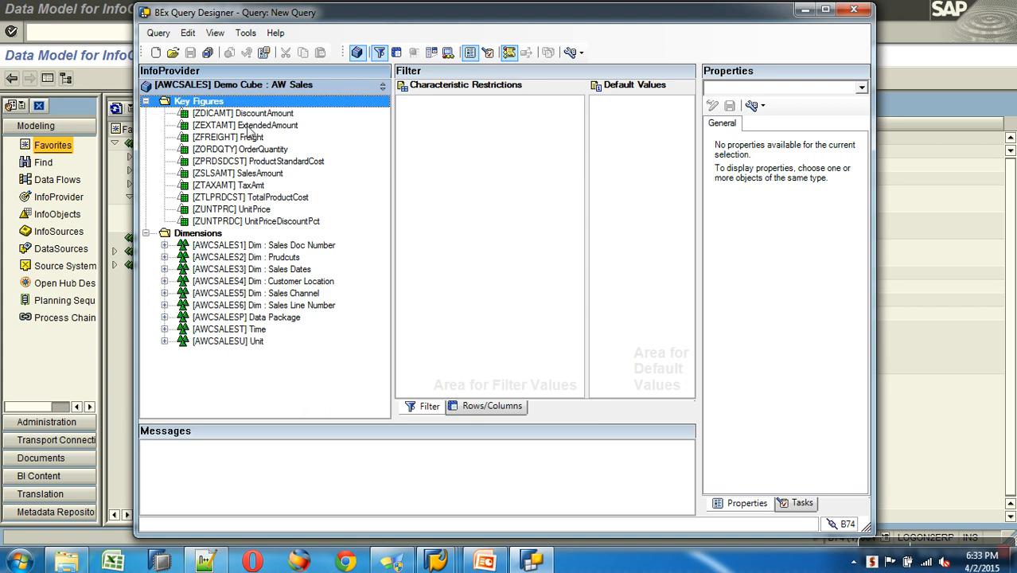
click(145, 101)
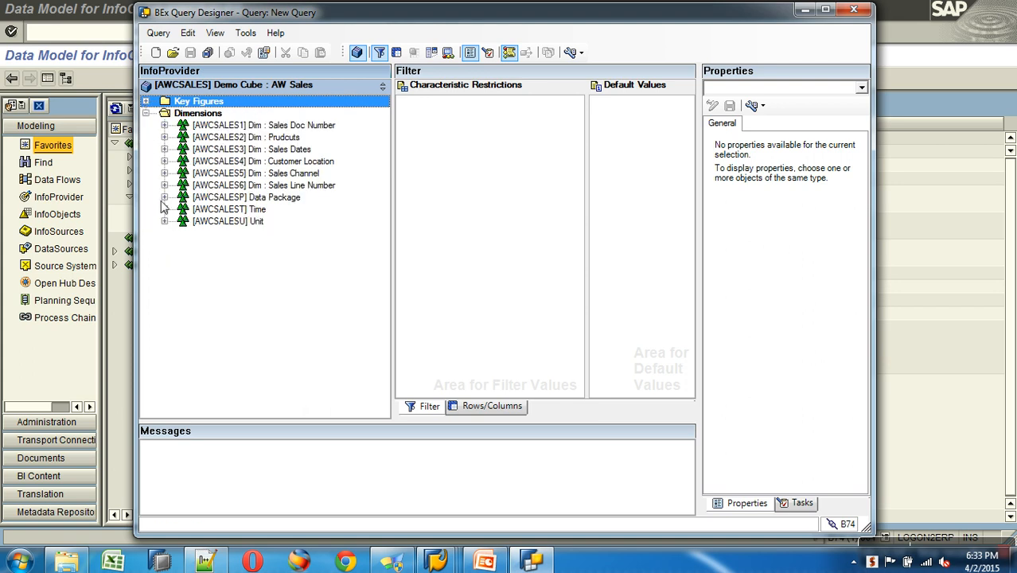
click(164, 209)
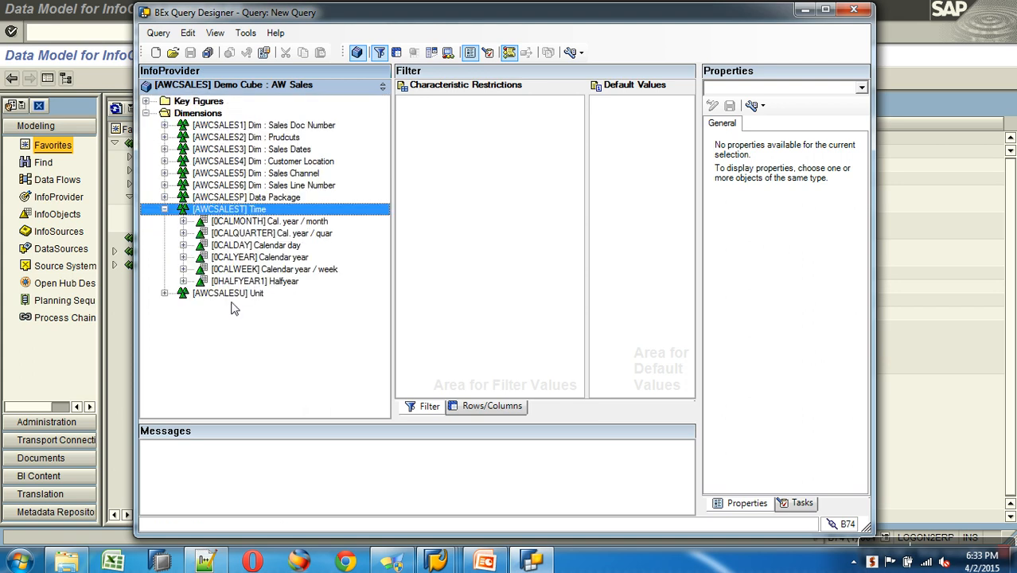
click(146, 101)
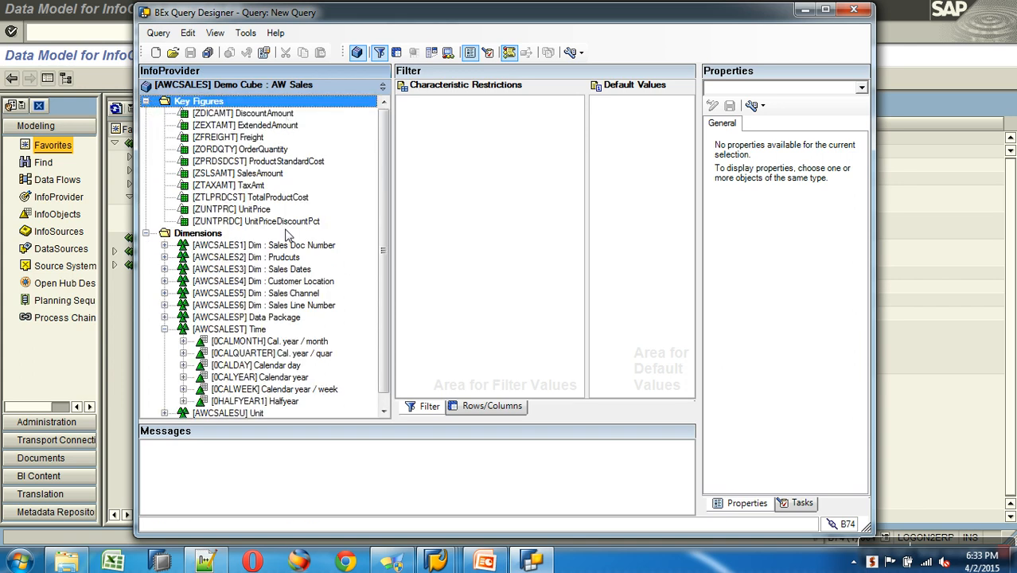
click(146, 102)
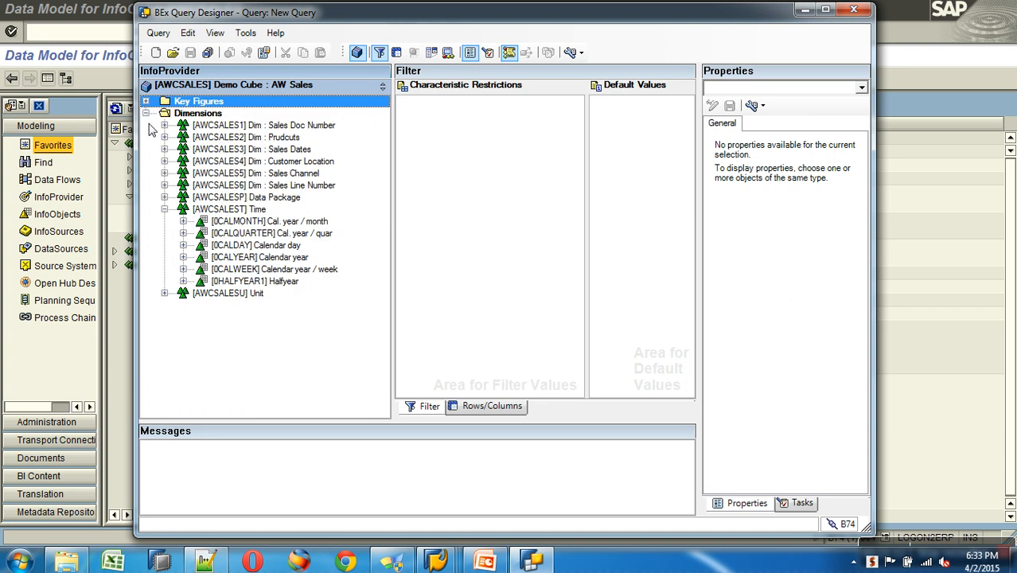
Step: Narrow the InfoProvider area to give the query definition more room, and collapse and re-expand the Dimensions folder
click(146, 114)
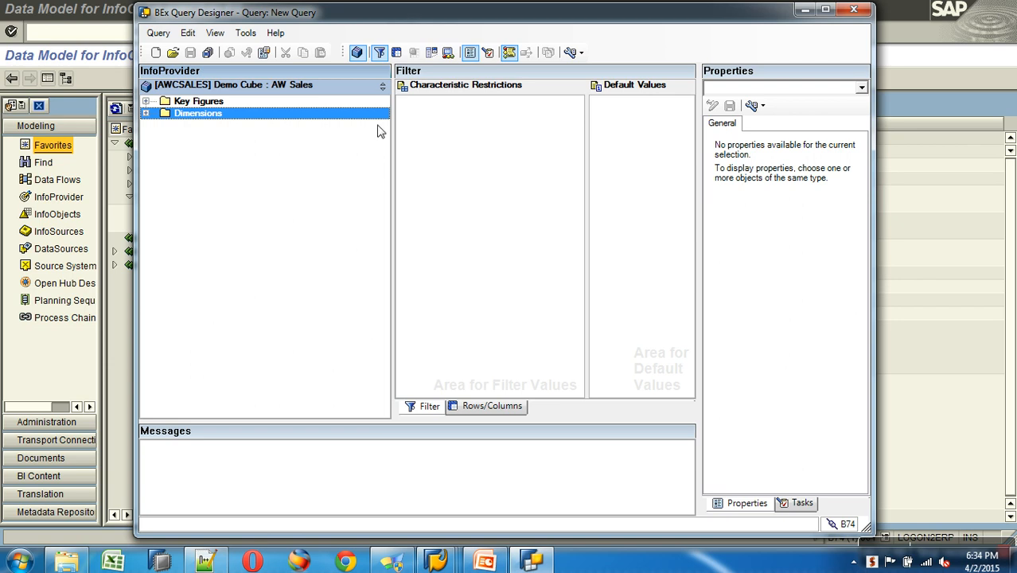
drag(393, 111, 289, 116)
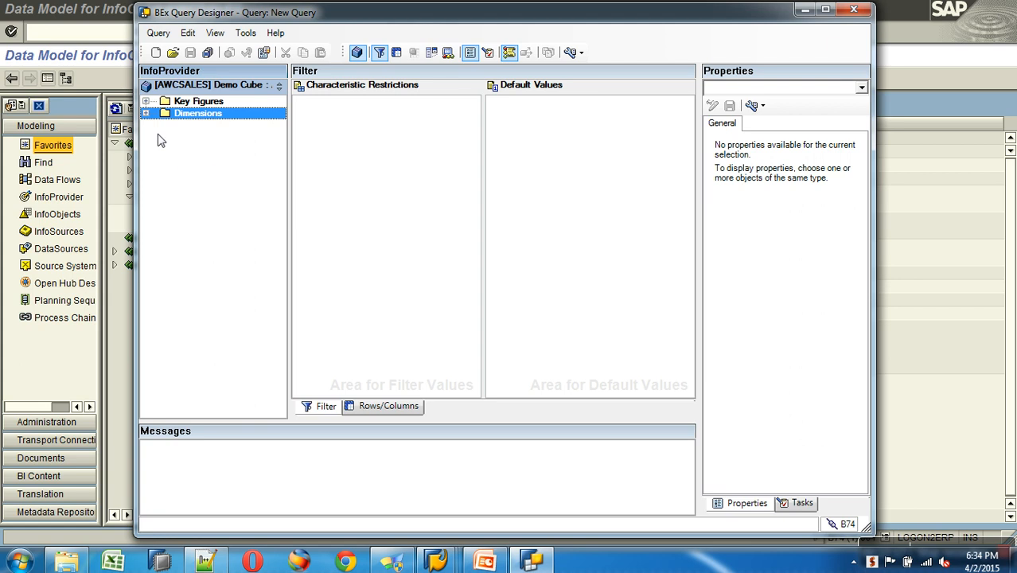
click(146, 113)
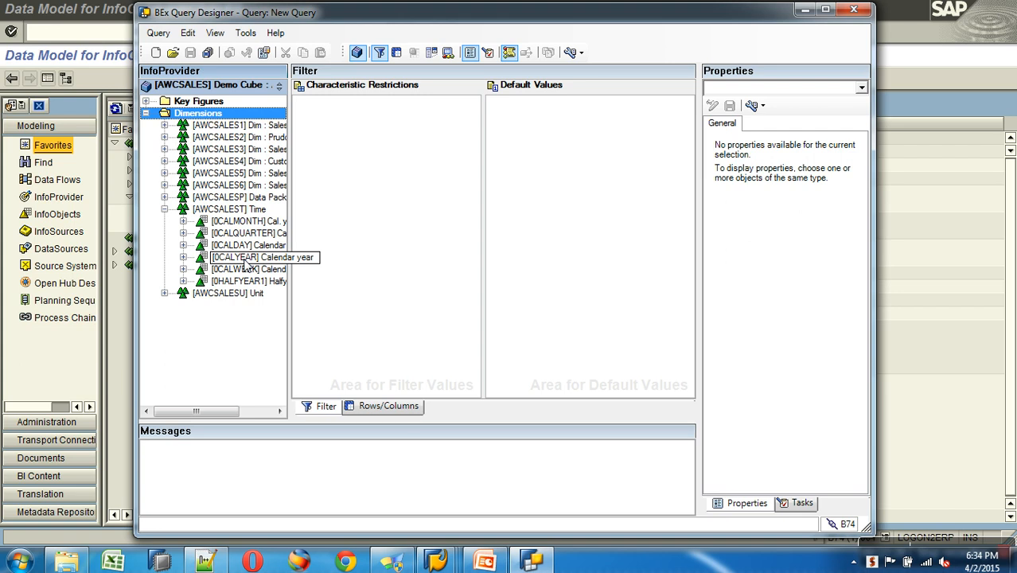
Step: Switch the query definition to Rows/Columns, select the Rows area, and look through the Time dimension's characteristics
click(389, 410)
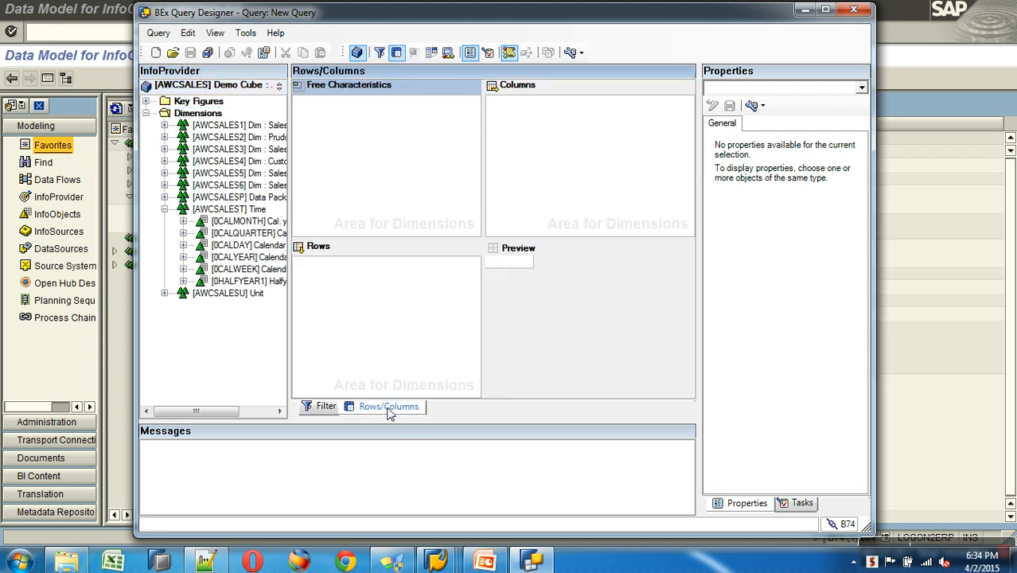
click(322, 284)
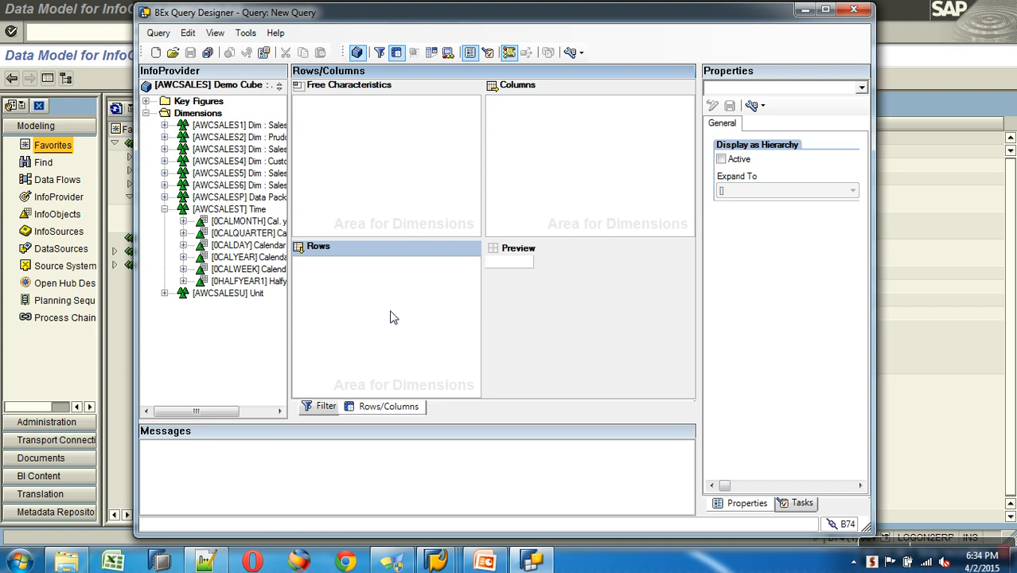
click(264, 262)
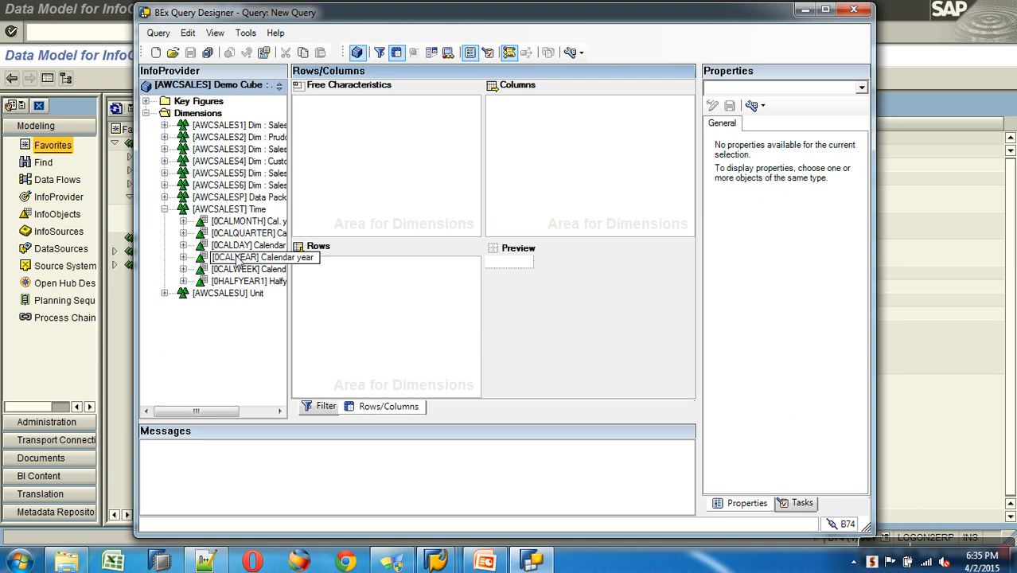
click(219, 199)
click(236, 246)
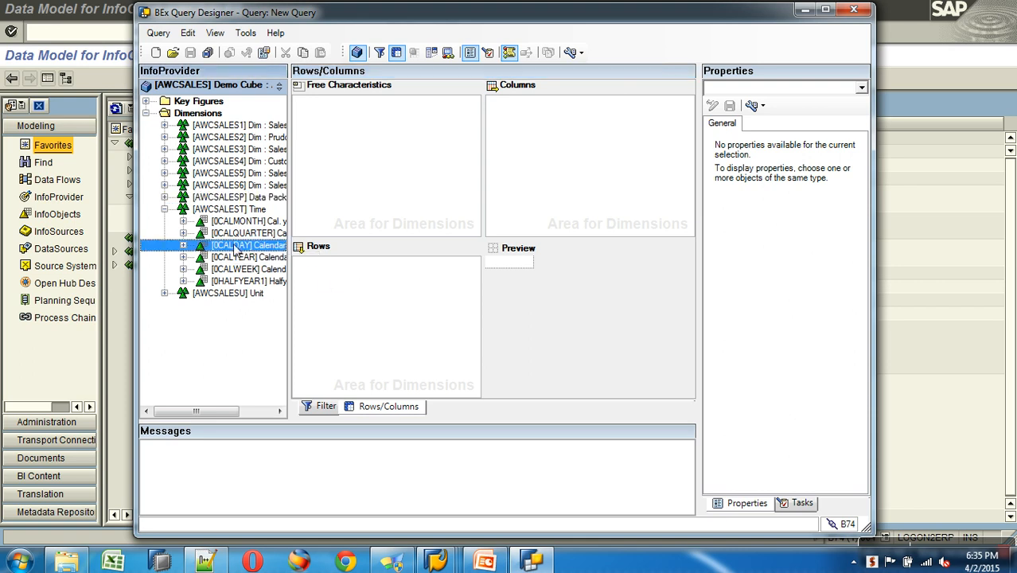
click(239, 281)
Step: Expand the [AWCSALES1] dimension and add [0CALYEAR] Calendar year from the Time dimension to the query's Rows
click(238, 258)
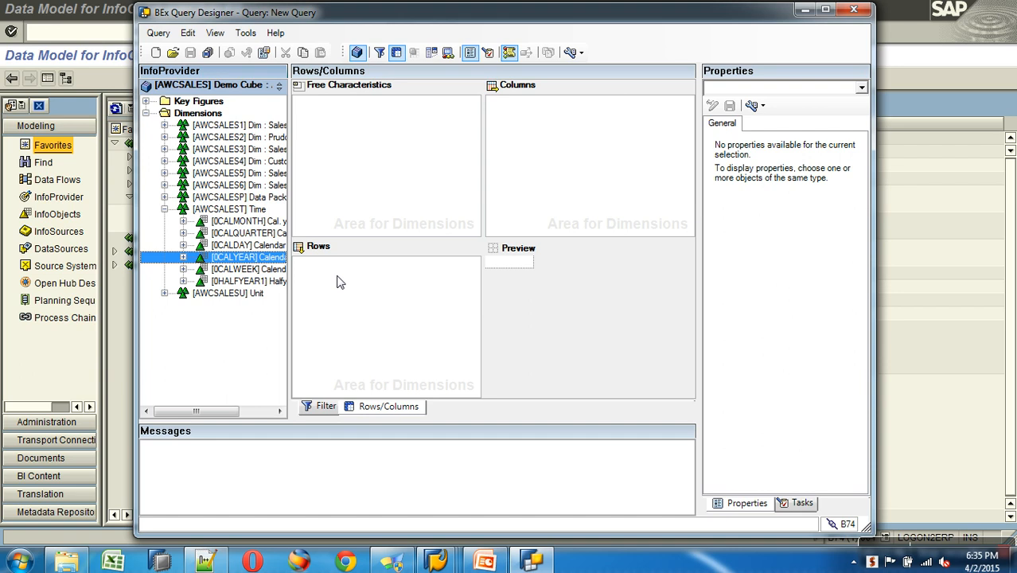
click(183, 258)
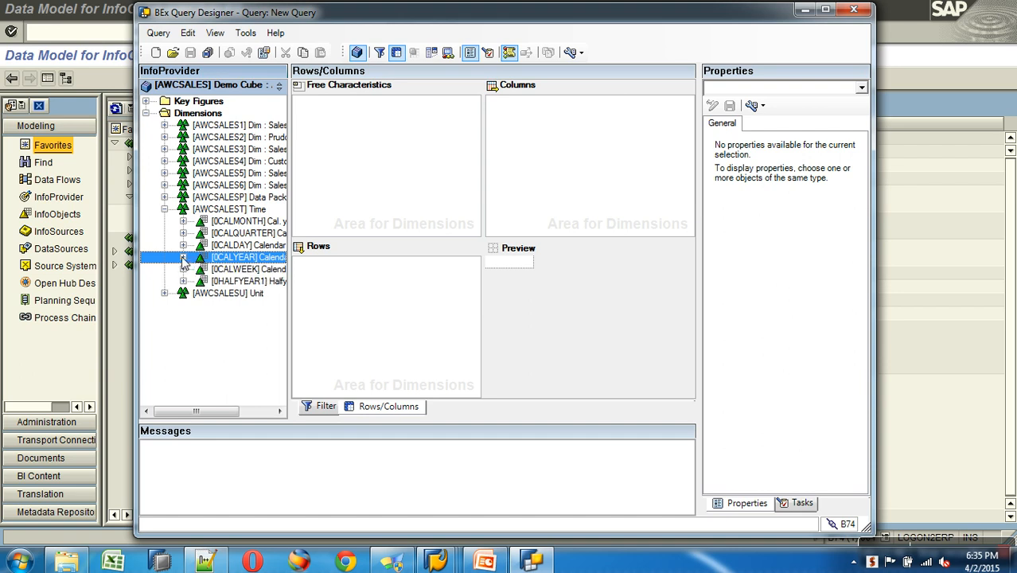
click(165, 125)
drag(233, 140, 356, 326)
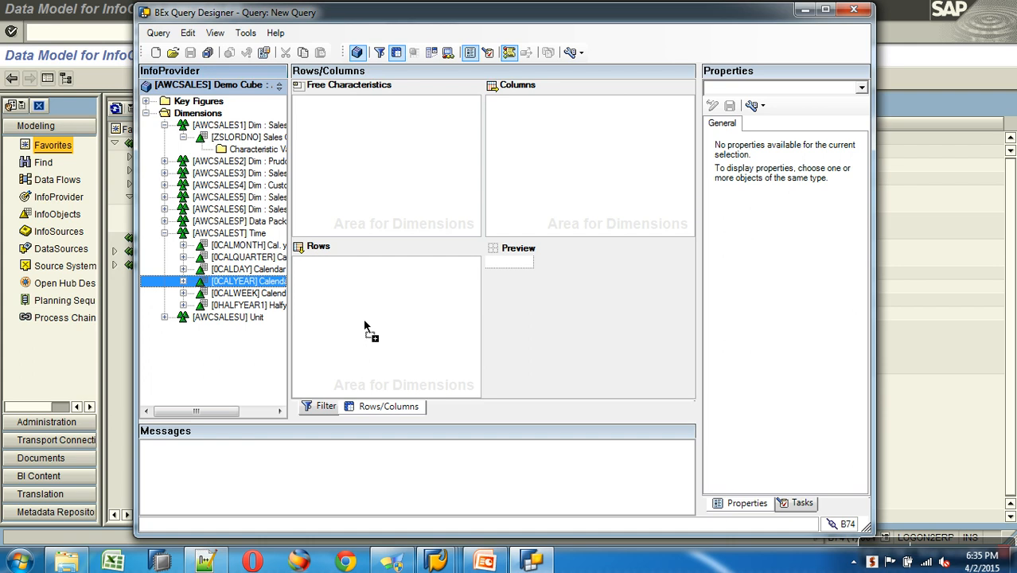
drag(363, 325, 363, 324)
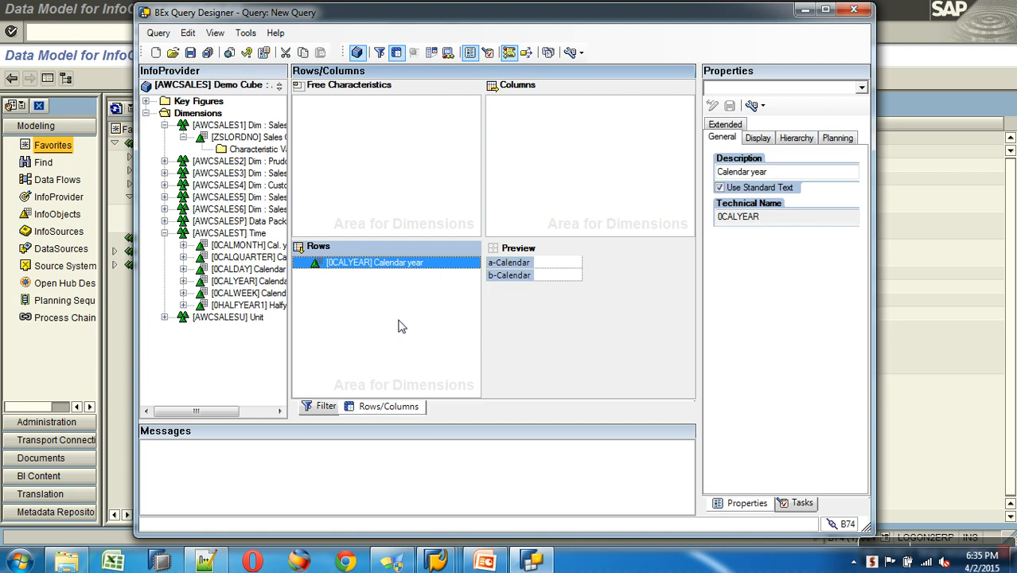
Step: Move Calendar year from Rows to Columns and back to Rows twice, comparing the preview layouts
click(507, 275)
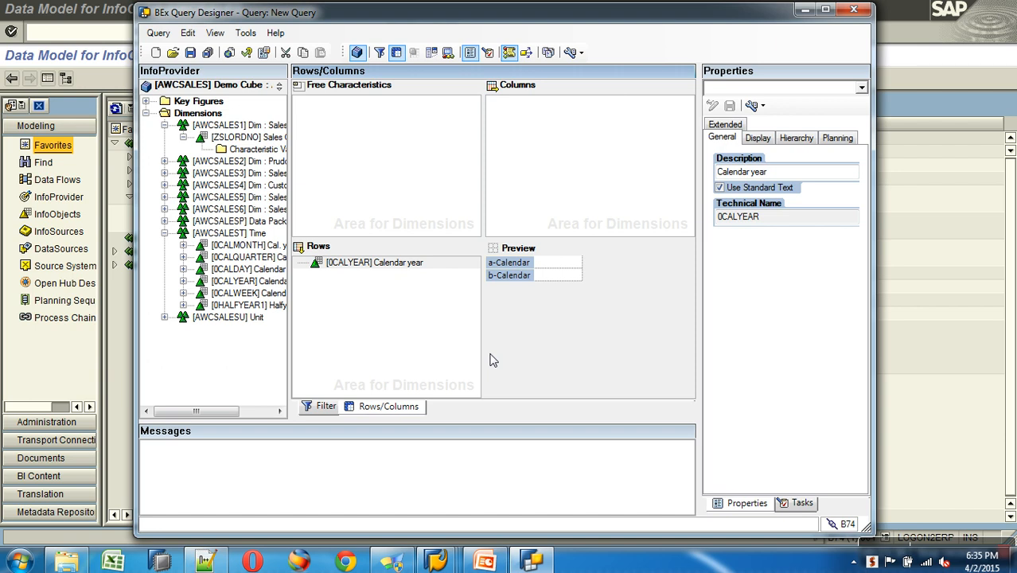
drag(400, 270, 566, 104)
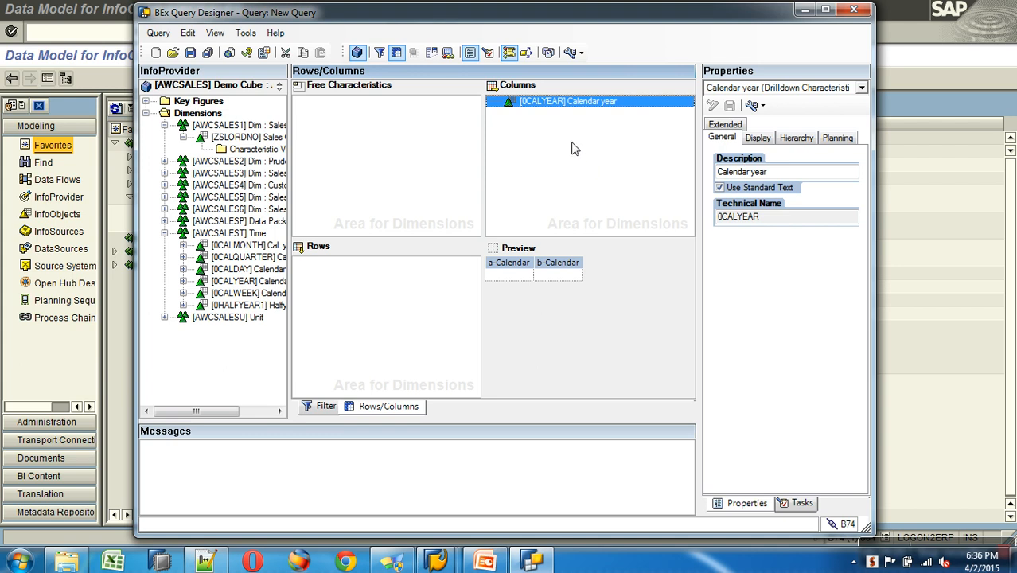
drag(568, 108, 436, 278)
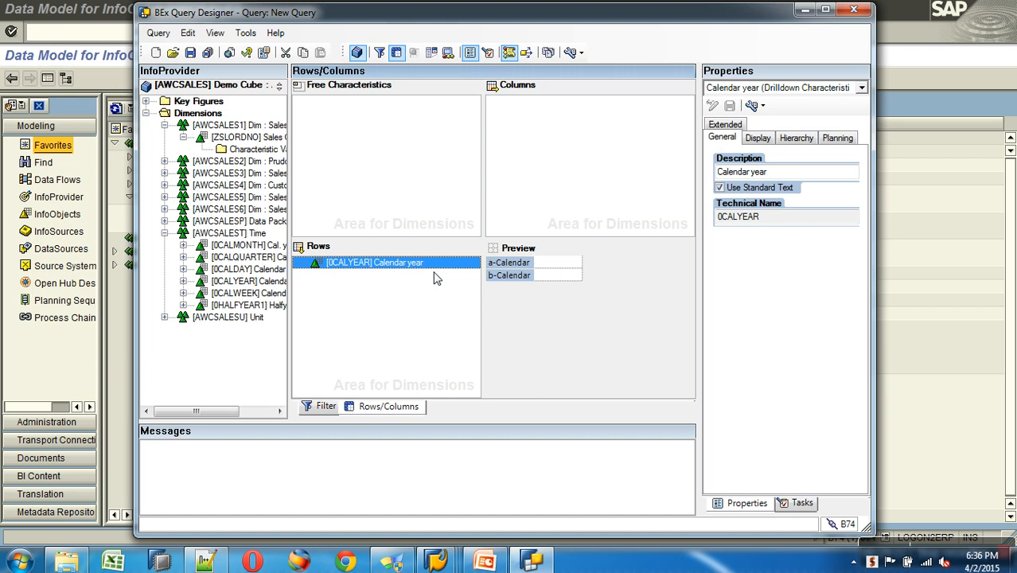
drag(404, 268, 580, 128)
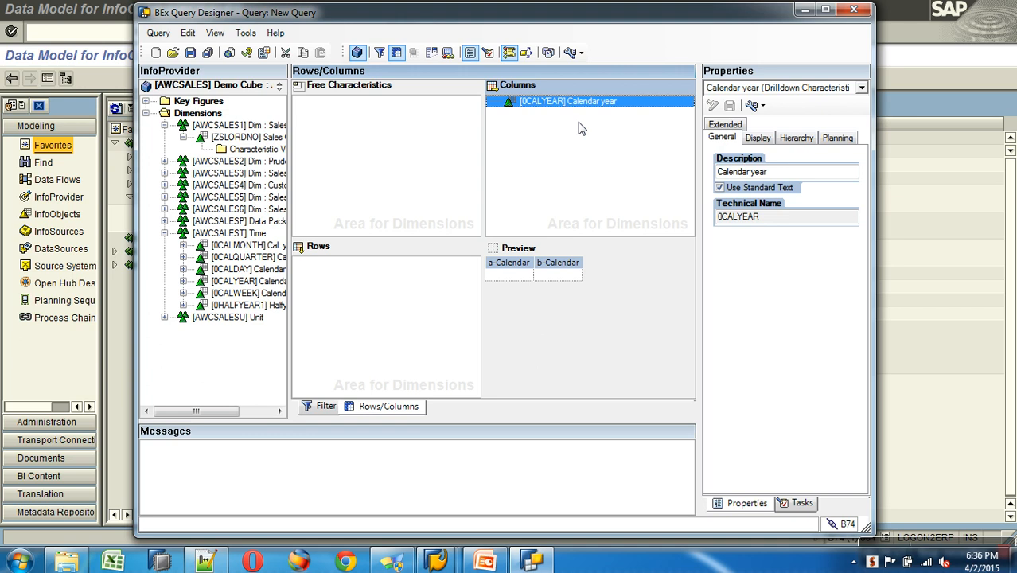
drag(572, 105, 406, 279)
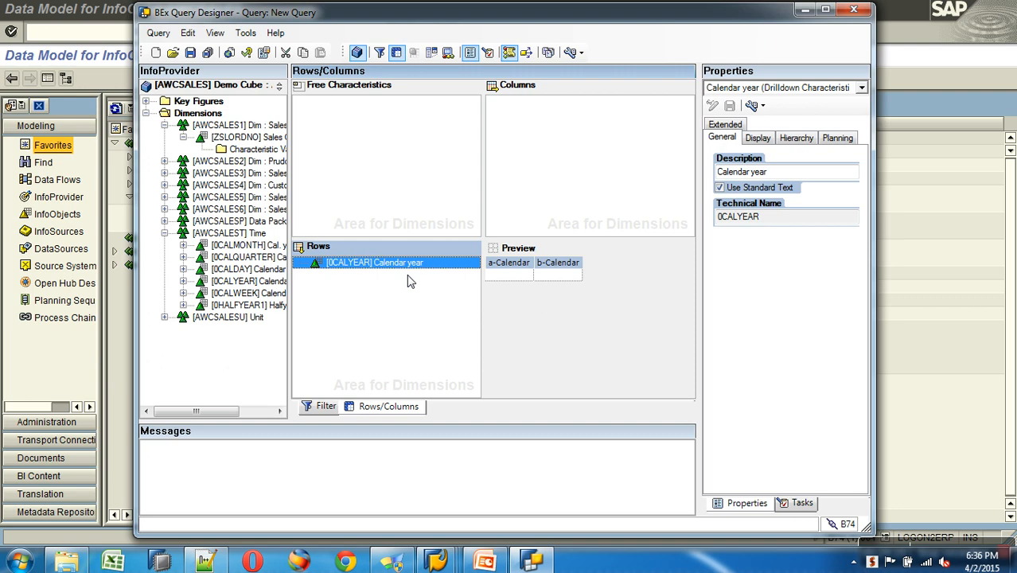
Step: Copy the [ZSLSAMT] SalesAmount key figure from the InfoProvider's Key Figures into the query's Columns
click(147, 102)
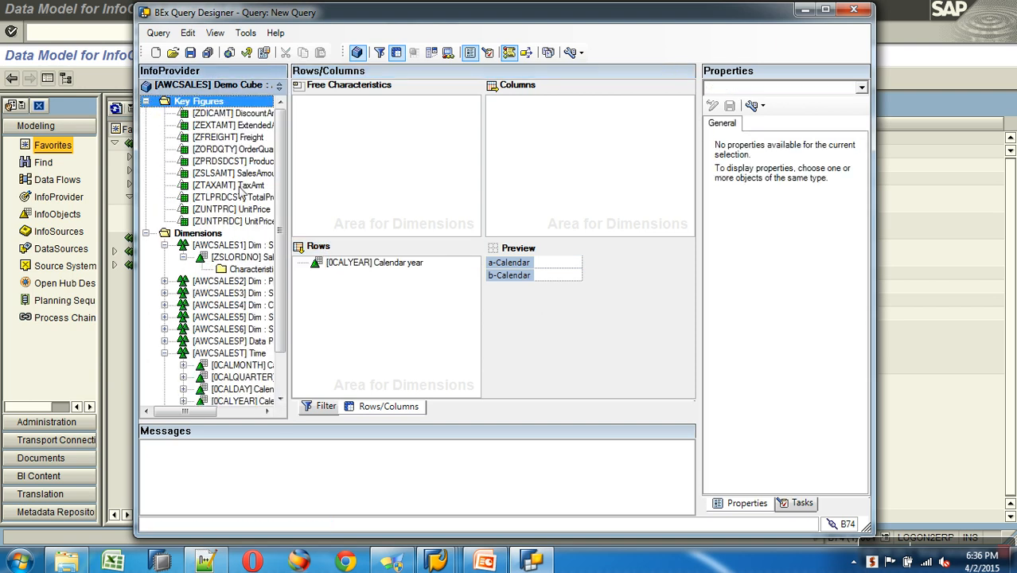
click(239, 179)
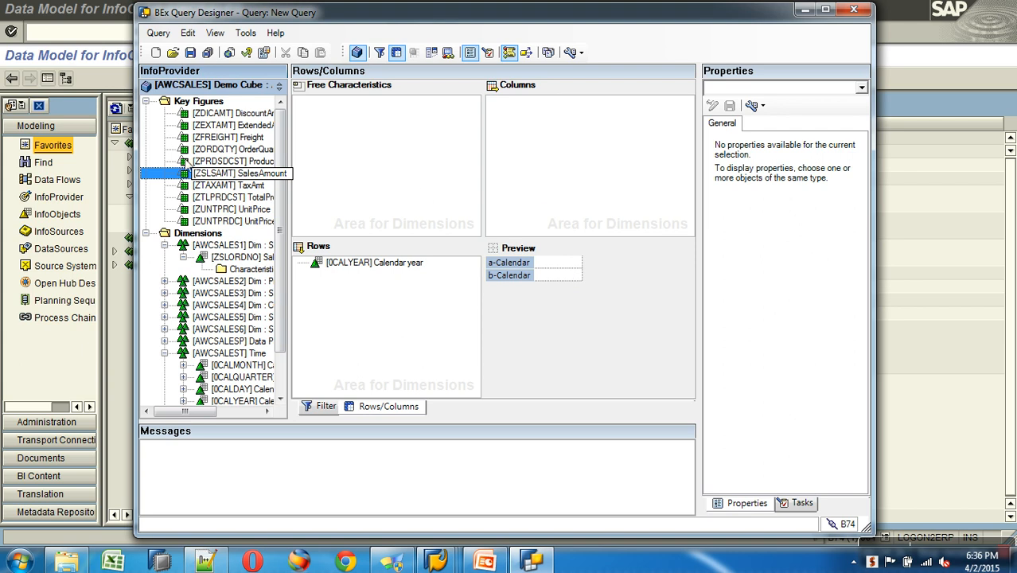
click(225, 222)
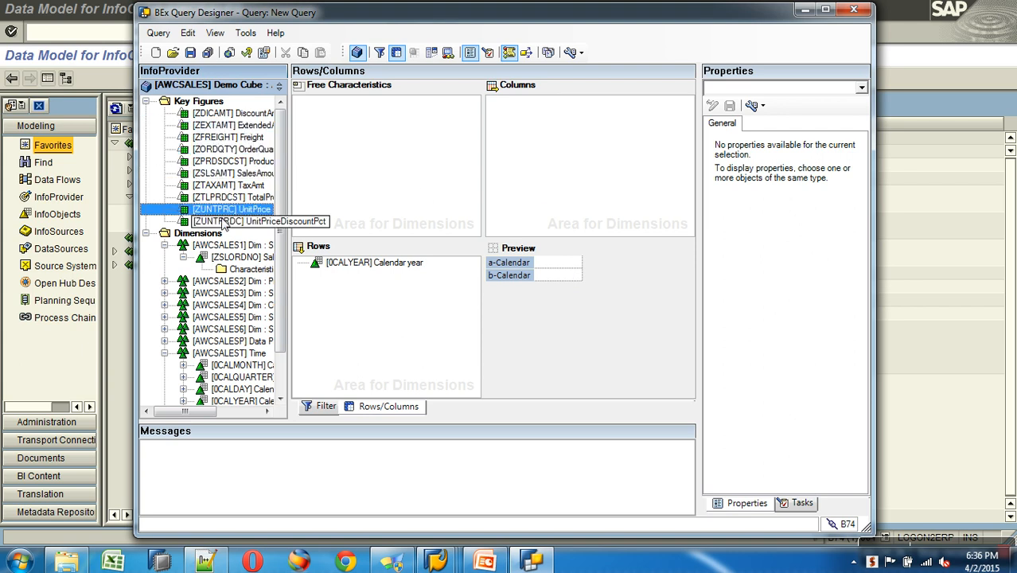
click(217, 260)
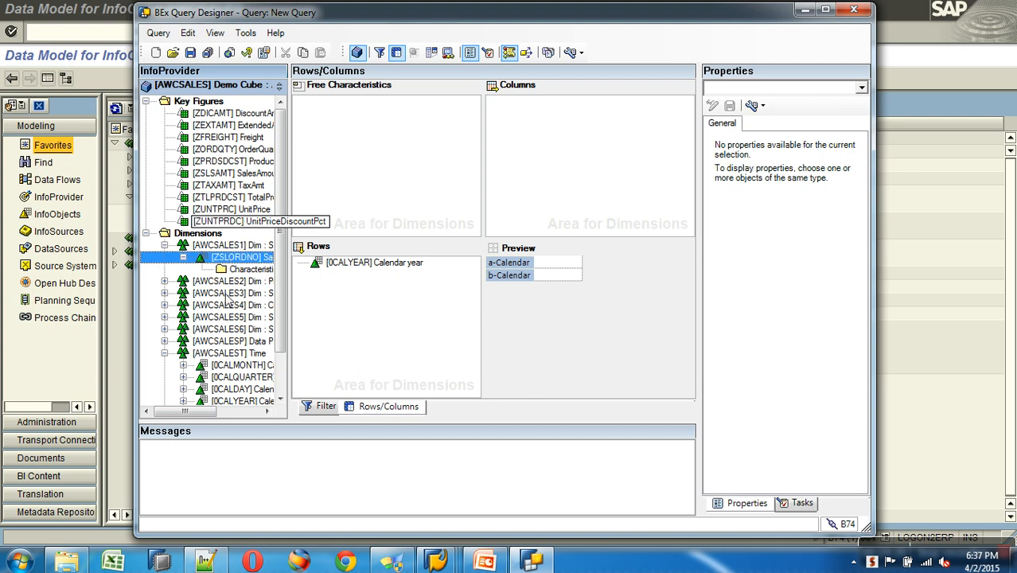
click(220, 344)
click(227, 173)
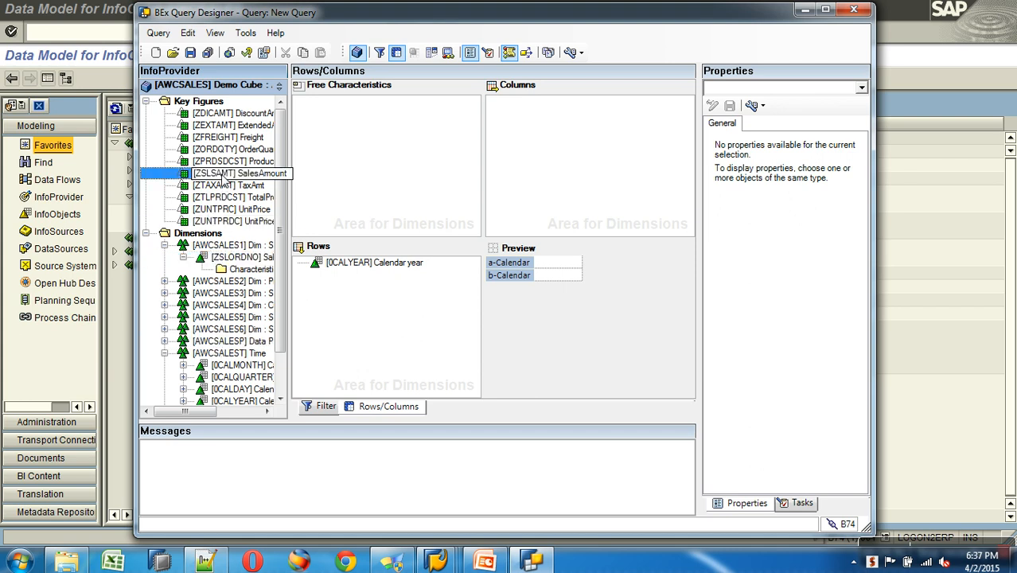
right_click(239, 176)
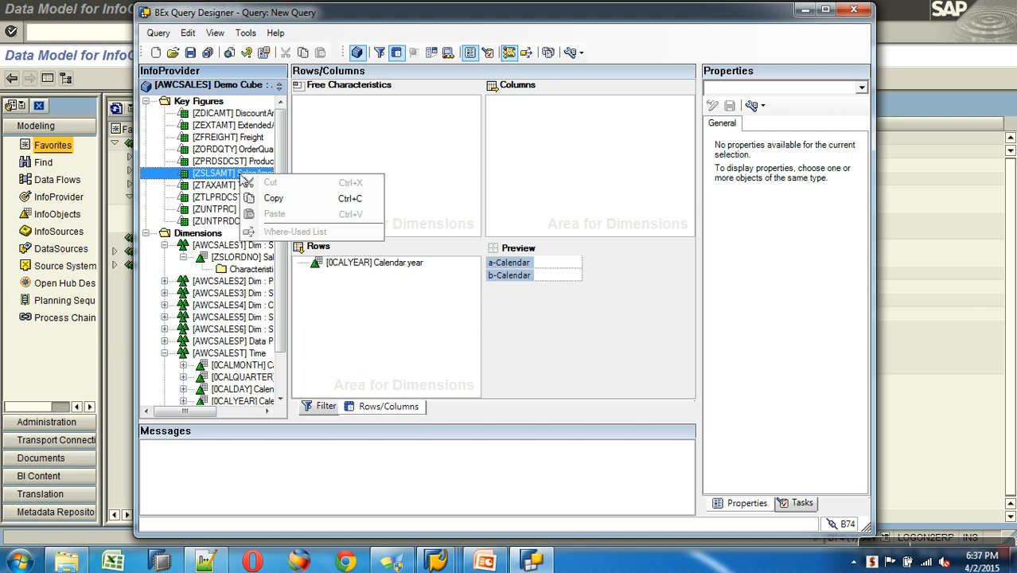
click(306, 199)
right_click(527, 121)
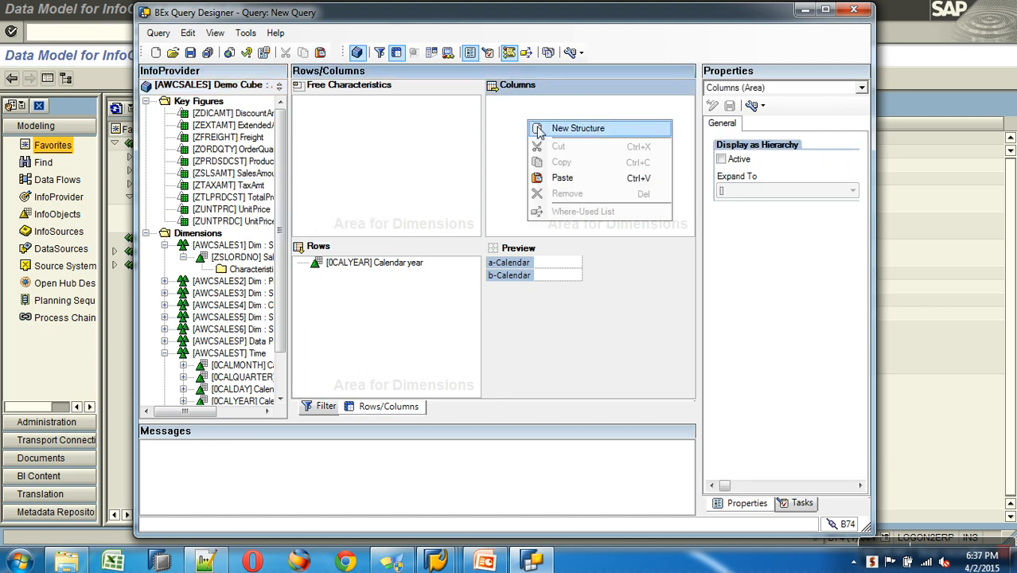
click(581, 179)
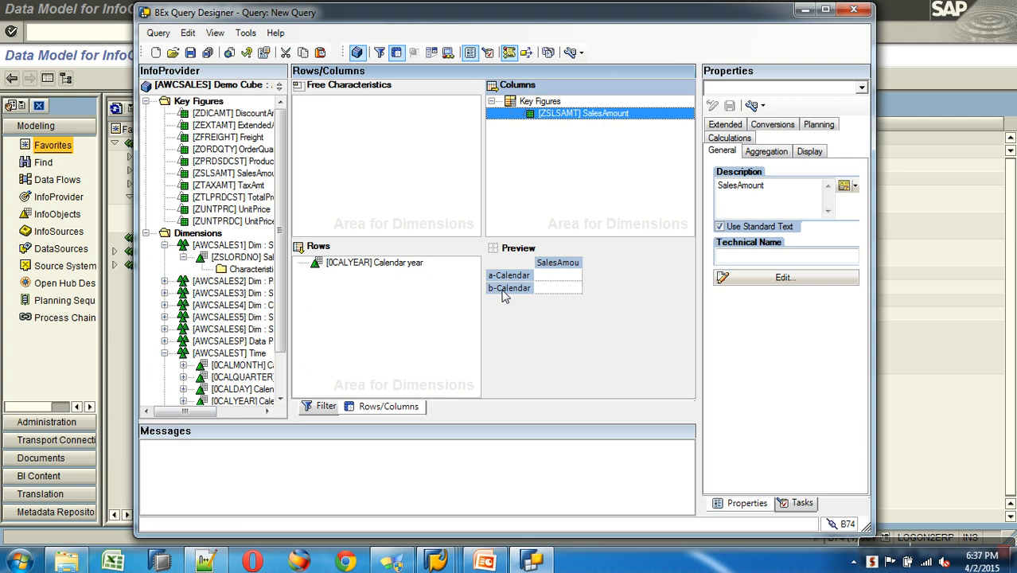
Step: Remove Calendar year from Rows and add it again by copying [0CALYEAR] from the Time dimension into Rows
drag(371, 262, 262, 276)
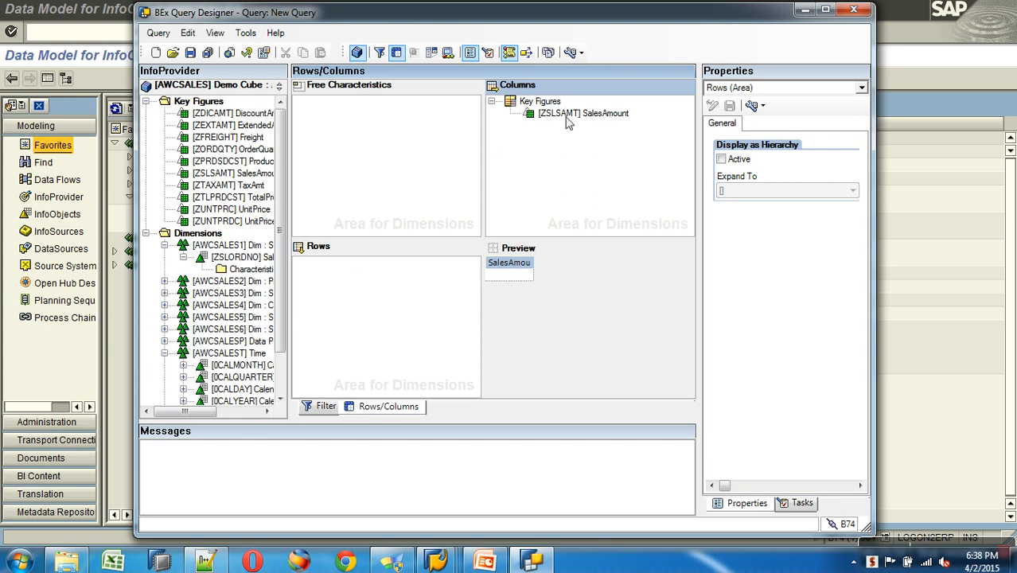
scroll(285, 380, down, 2)
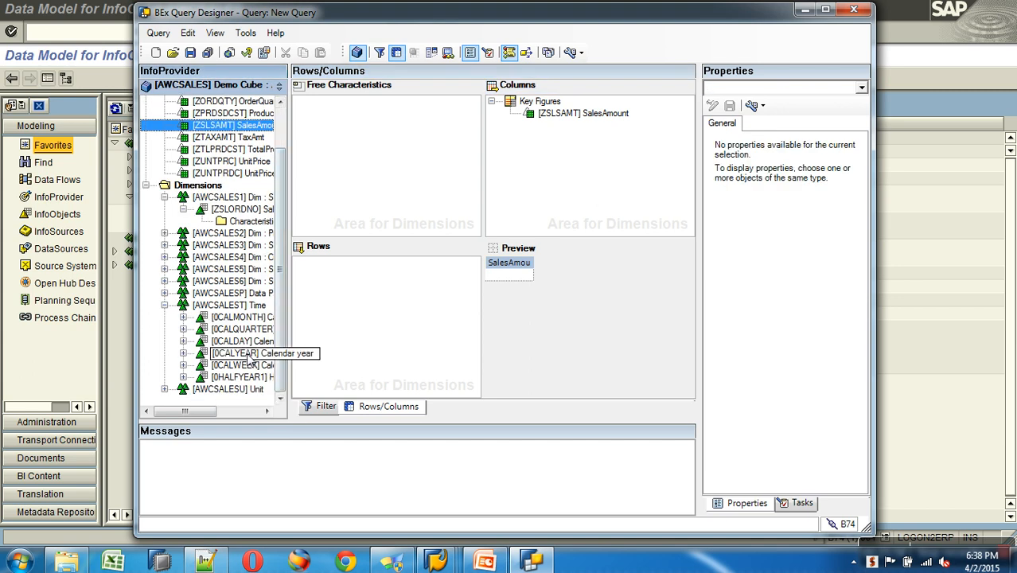
click(249, 354)
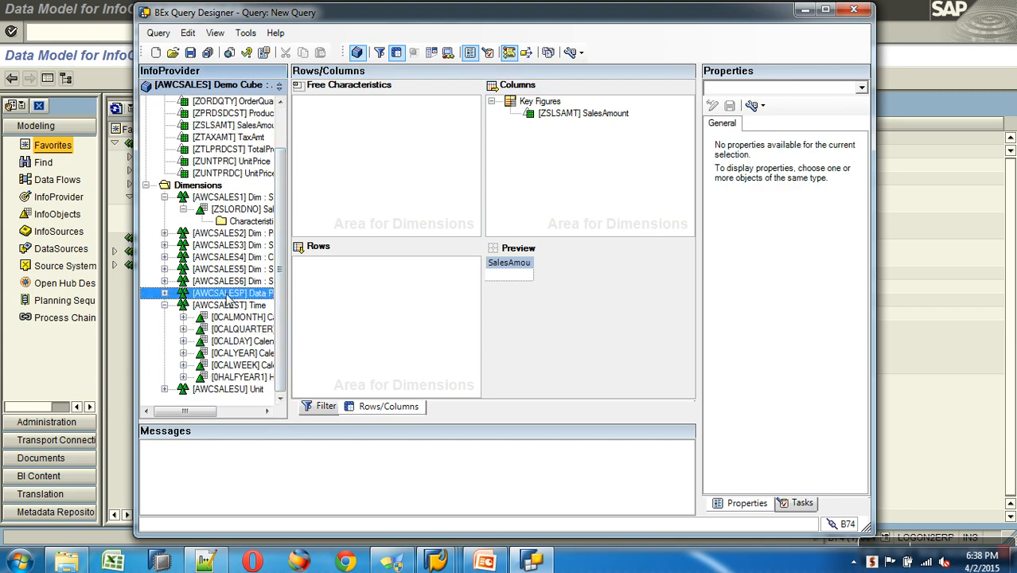
click(236, 211)
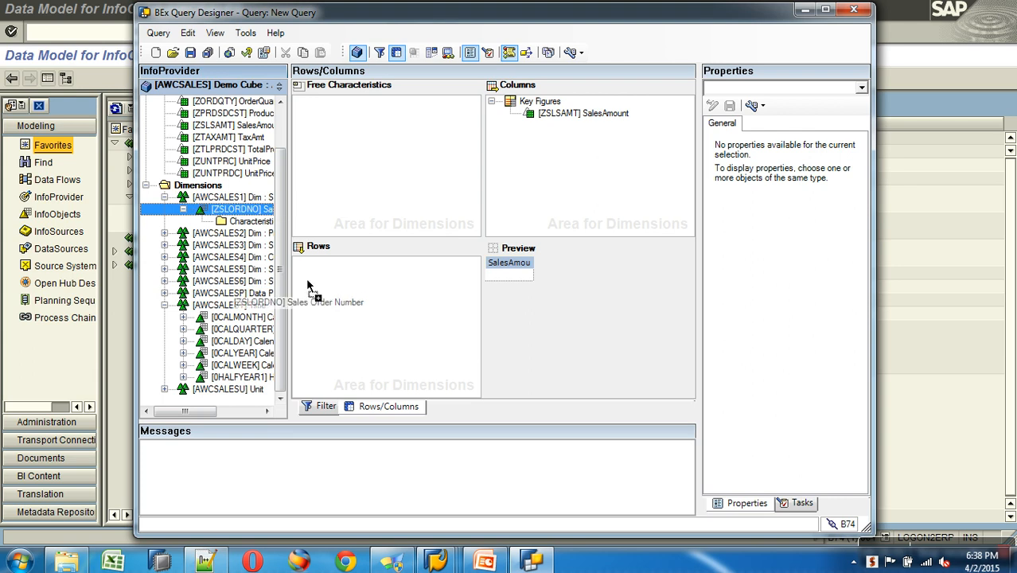
click(242, 355)
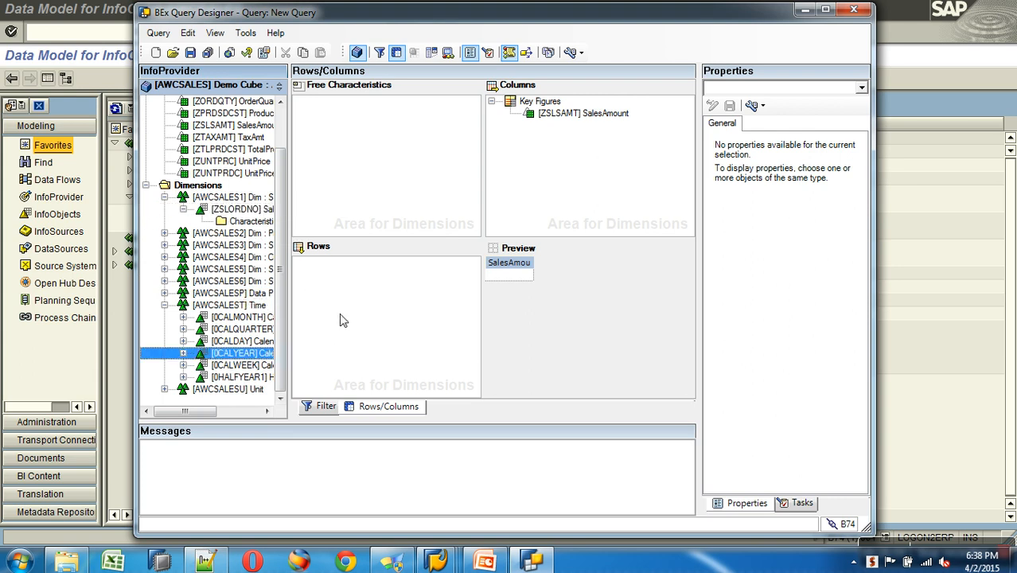
right_click(248, 356)
click(278, 377)
right_click(330, 294)
click(368, 352)
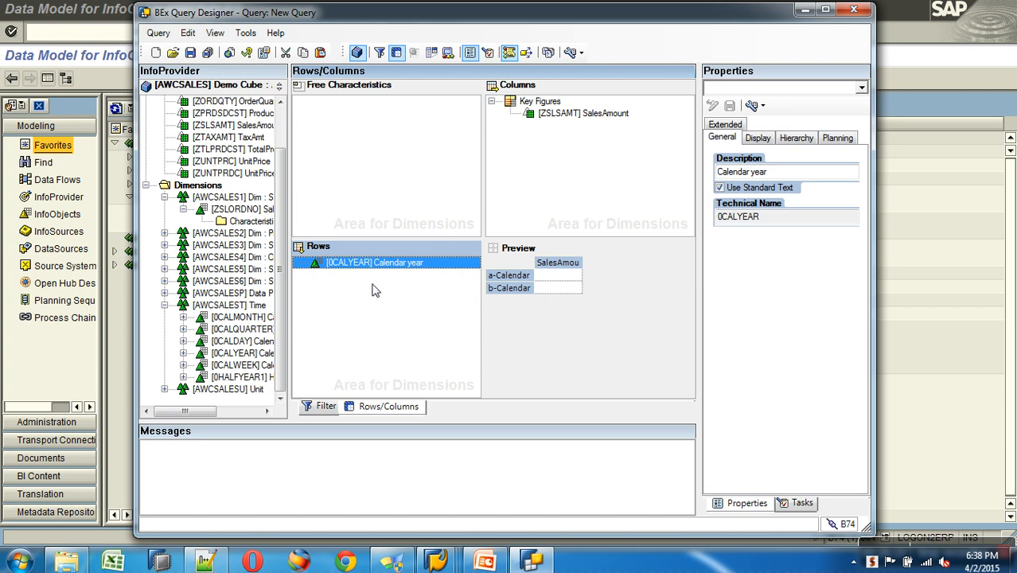
Step: Compare the properties of SalesAmount and Calendar year in the query, and examine SalesAmount's aggregation settings
click(568, 116)
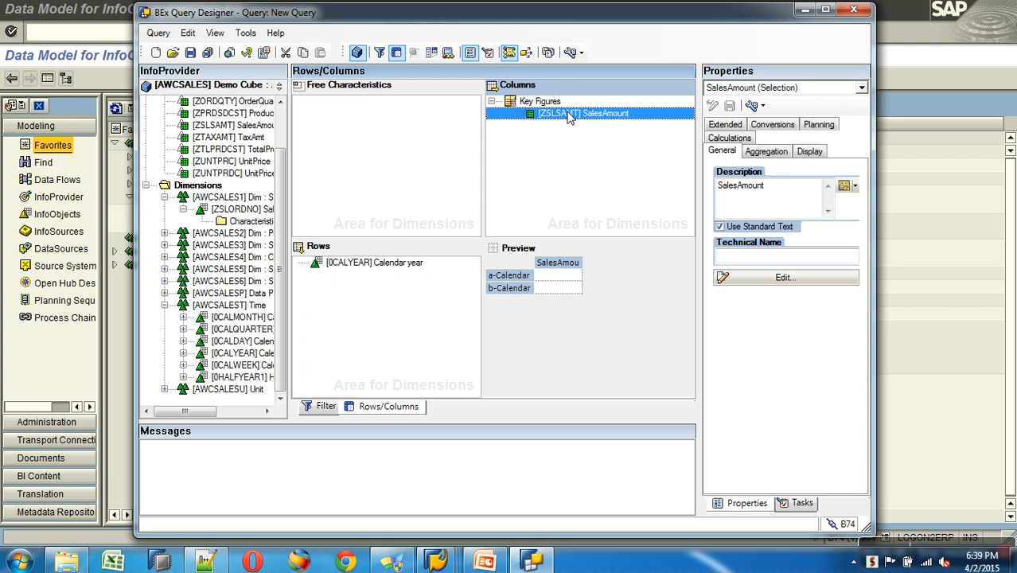
click(402, 264)
click(562, 116)
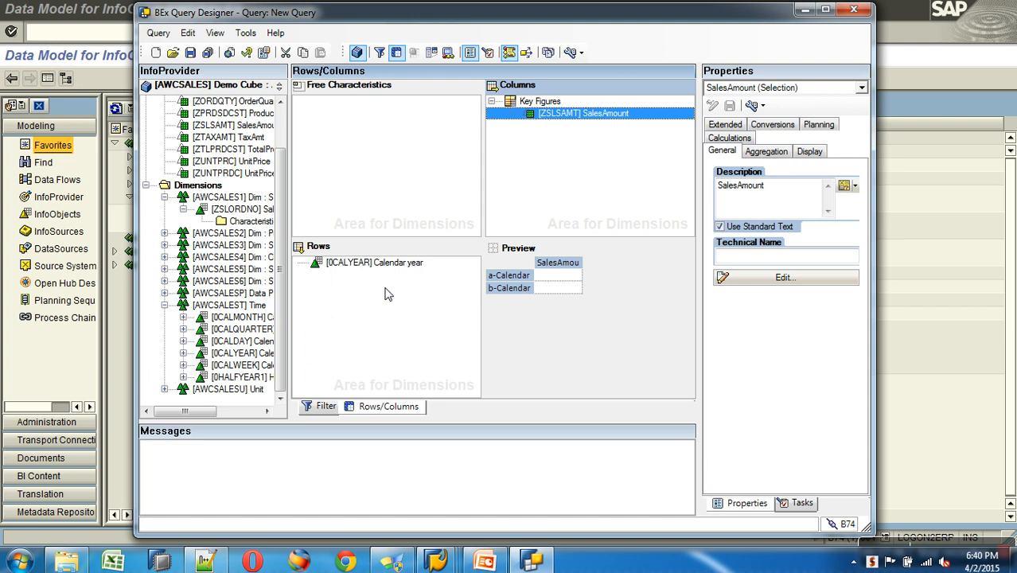
click(378, 264)
click(582, 116)
click(769, 153)
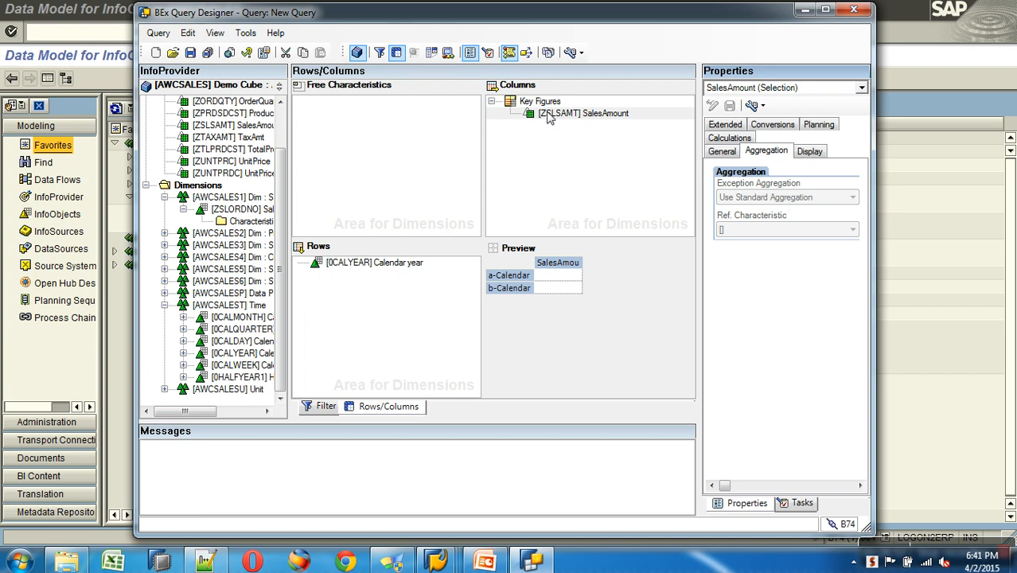
Step: Switch to the SAP Data Warehousing Workbench and search the InfoObjects tree for zslsamt
click(898, 248)
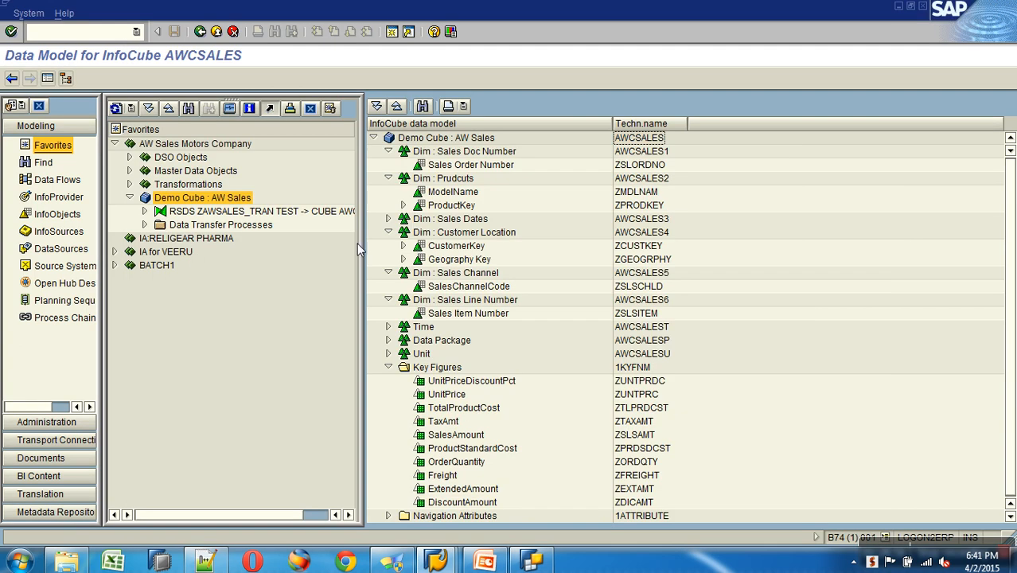
click(55, 221)
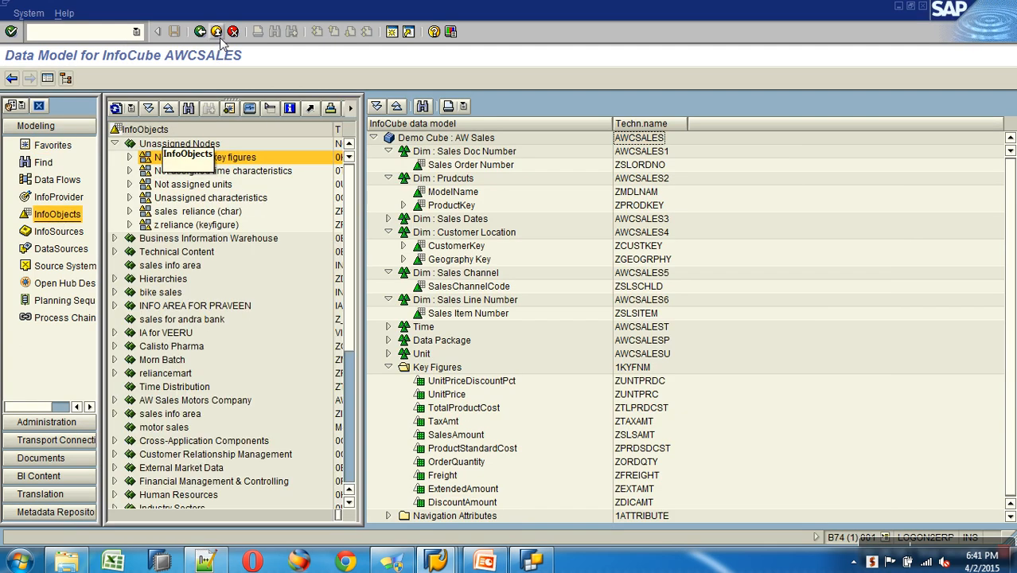
click(188, 109)
text(z)
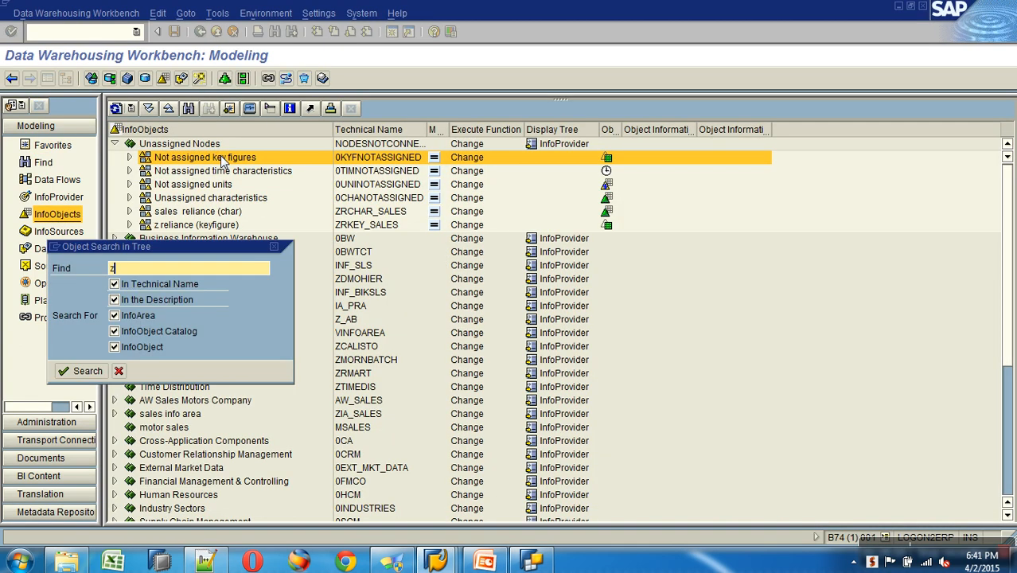
text(slsamt)
key(Return)
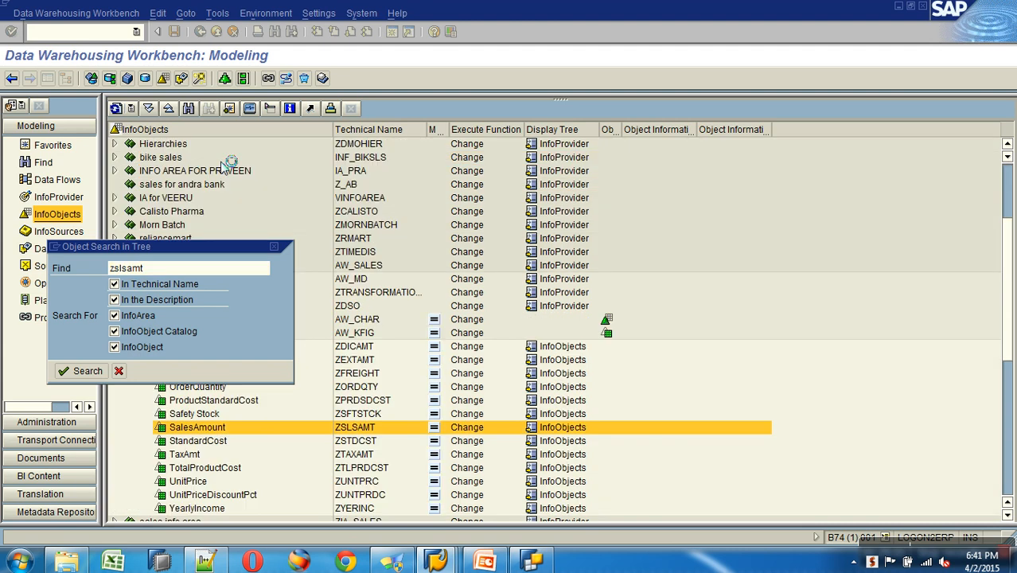
Step: Open the details of the SalesAmount key figure and examine its aggregation and exception aggregation
double_click(197, 427)
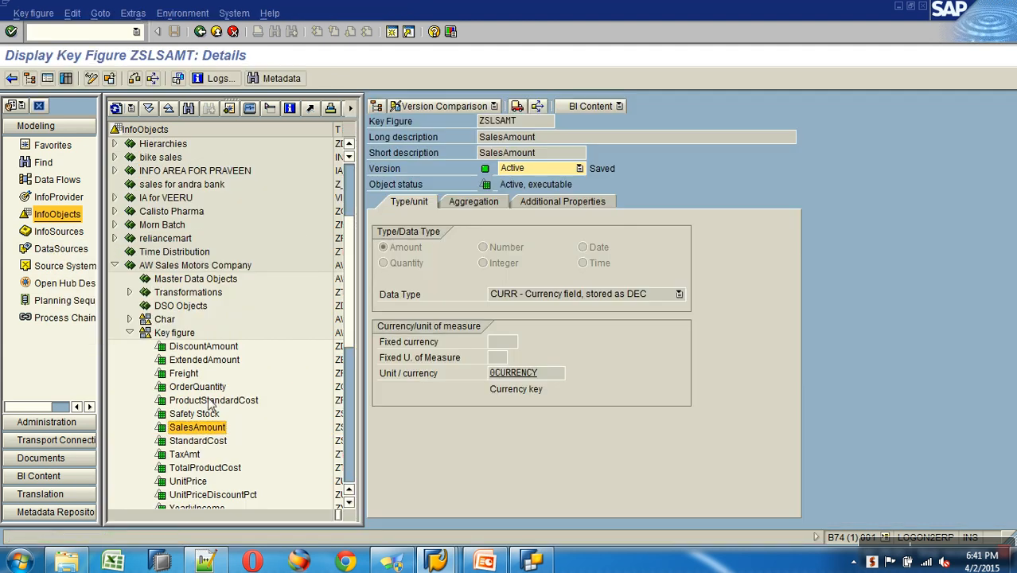
click(477, 207)
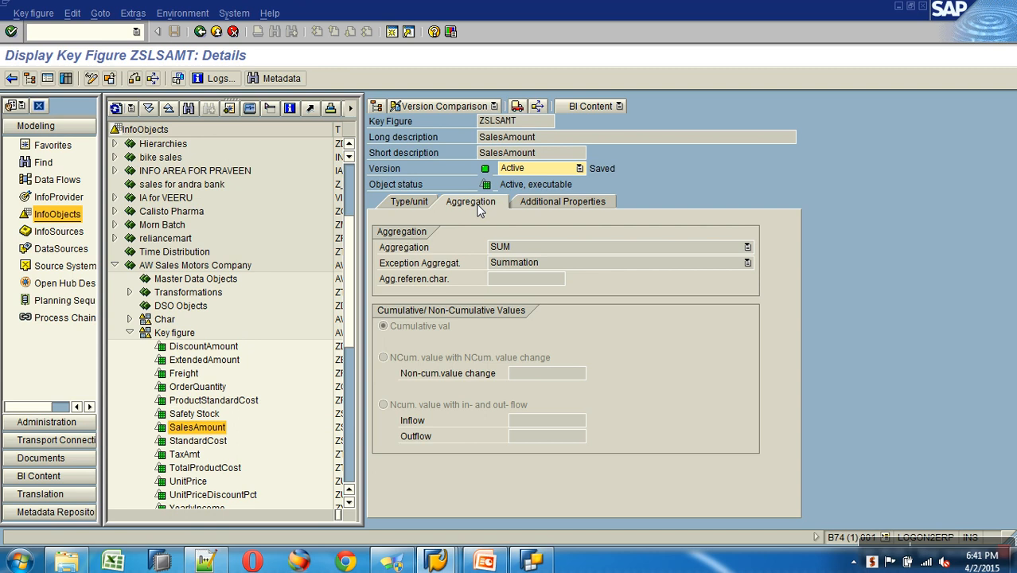
click(404, 269)
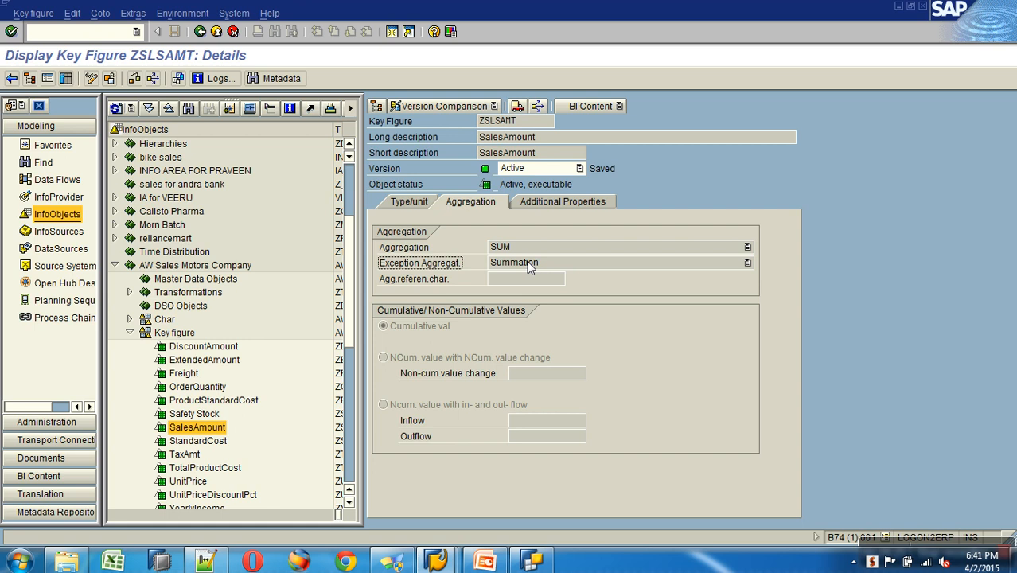
Step: Switch to the BEx Query Designer and start saving the query, viewing the Roles location before choosing Favorites
key(alt+Tab)
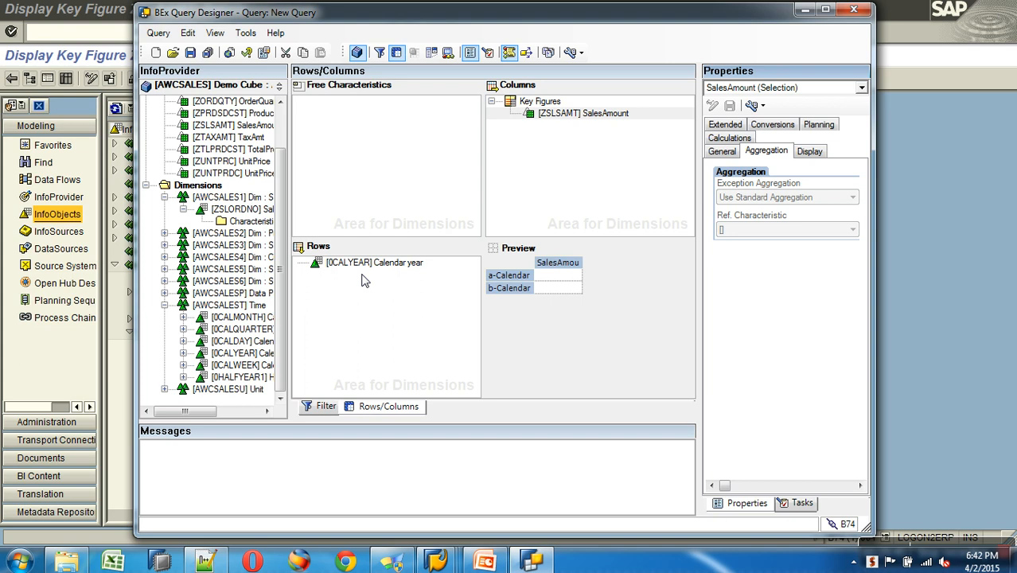
click(191, 53)
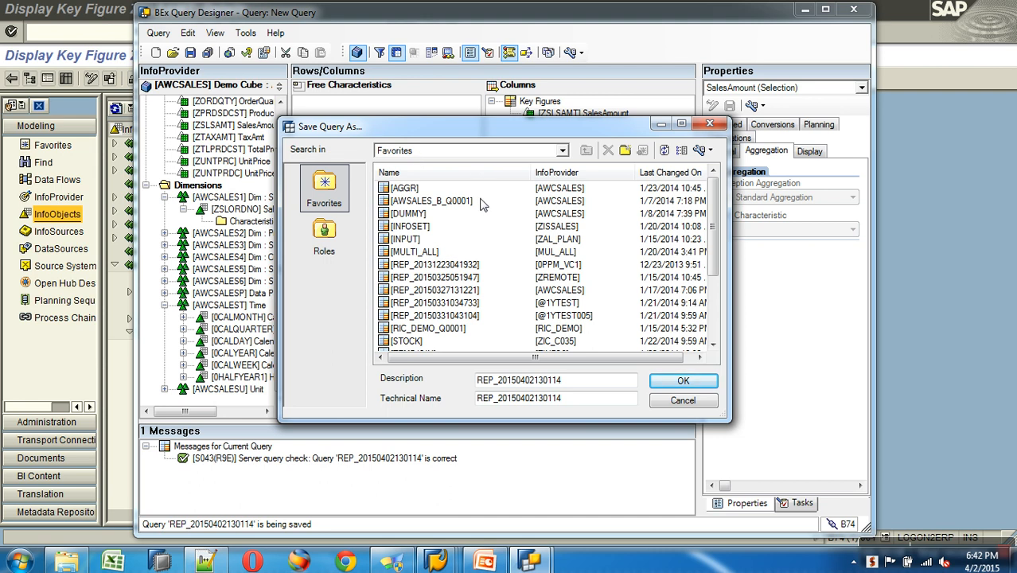
click(322, 244)
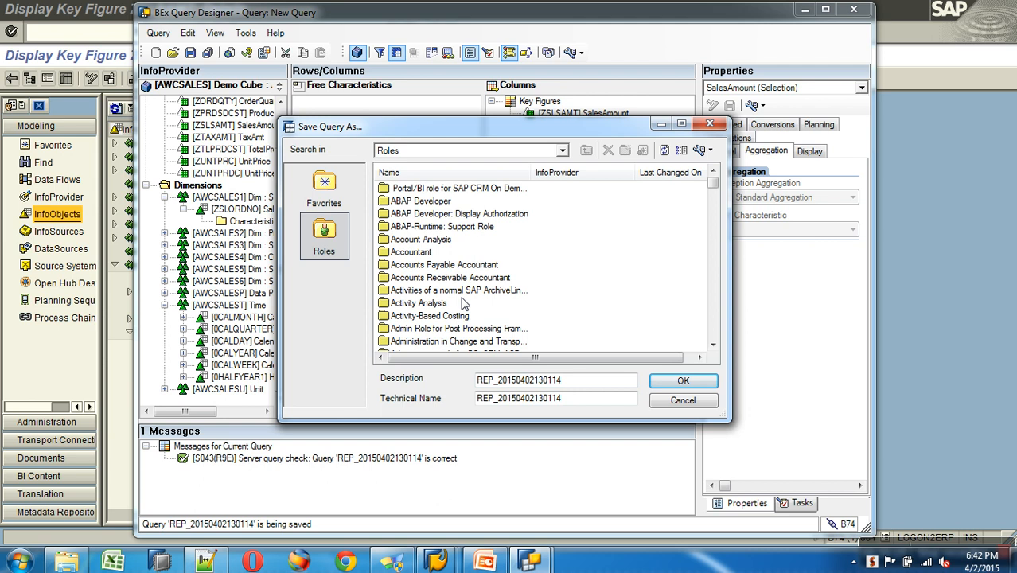
click(331, 197)
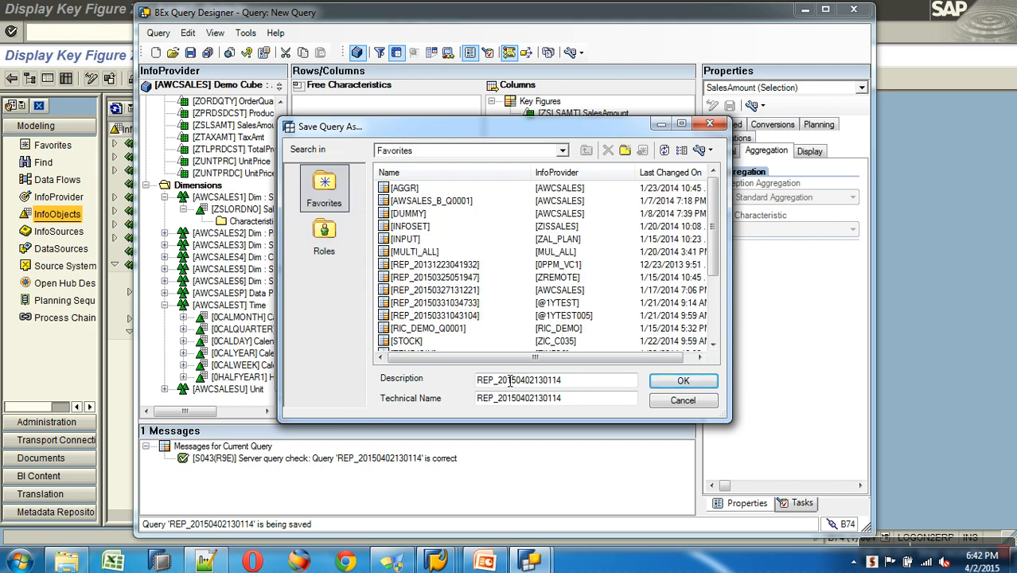
Step: Set the description of the query being saved to Yearly Sales
drag(600, 380, 430, 384)
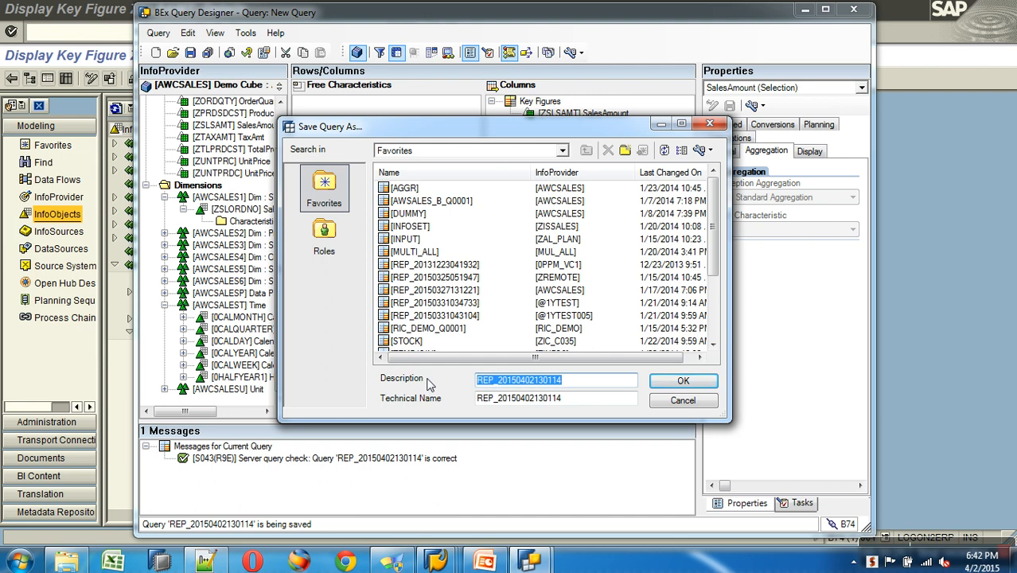
text(Yearl)
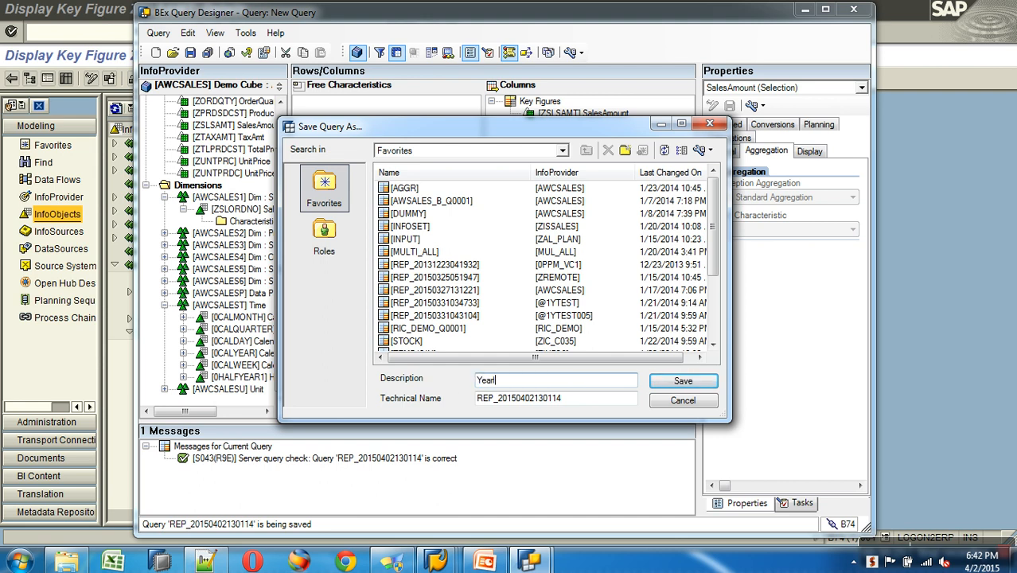
text(y Sales)
Step: Try to save the query with the technical name AWSALES_B_Q0001
drag(570, 400, 404, 404)
text(AWSALES)
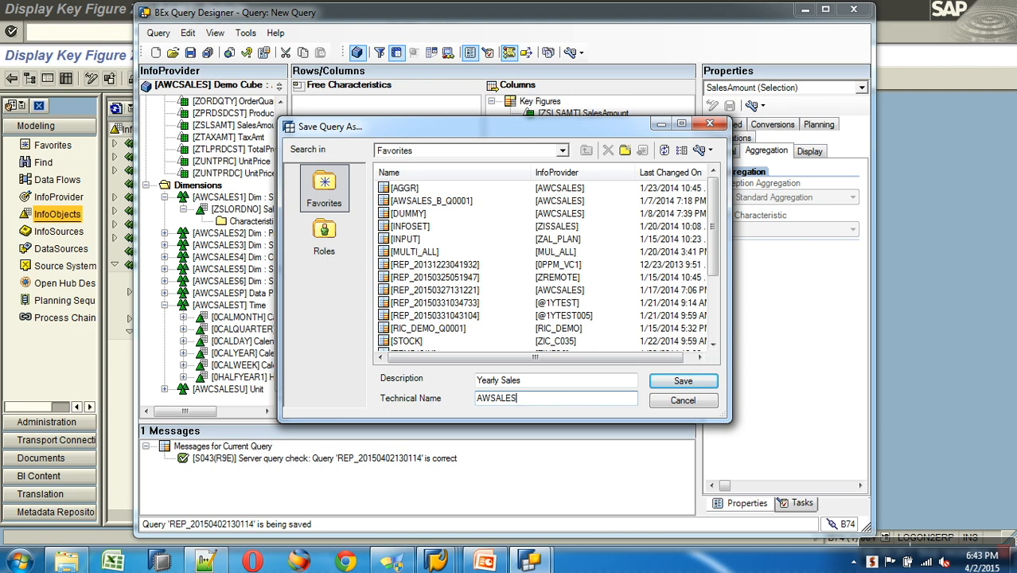
text(_B_Q0001)
drag(580, 404, 406, 404)
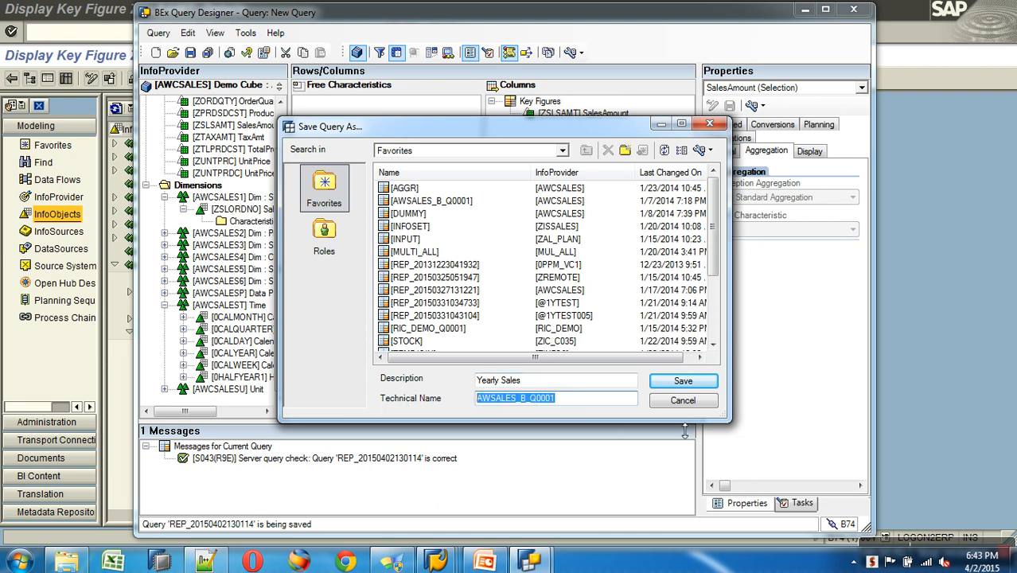
click(683, 384)
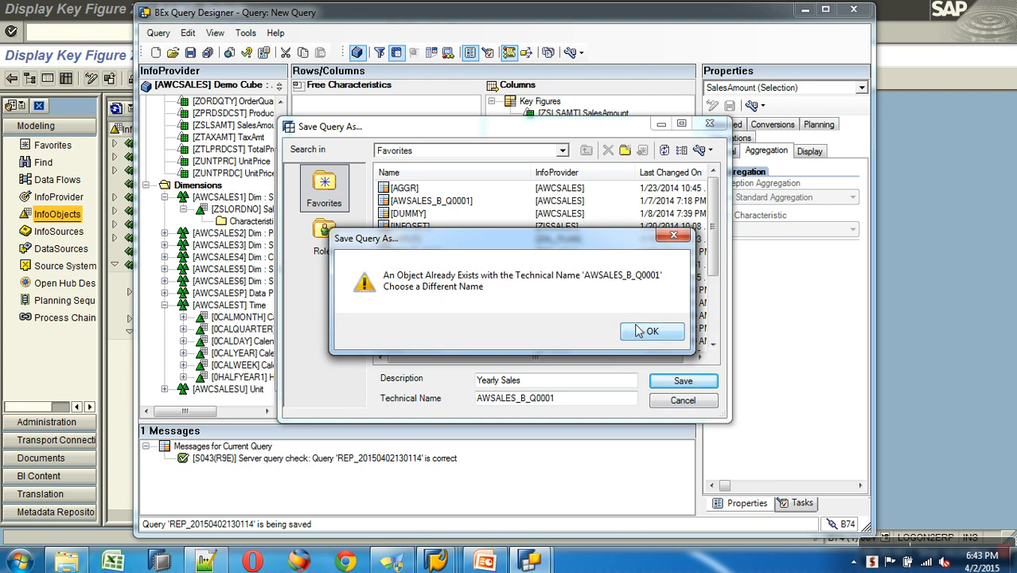
click(626, 329)
Step: Change the query's technical name to AWSALES_B_Q0005 and save it in Favorites
click(572, 402)
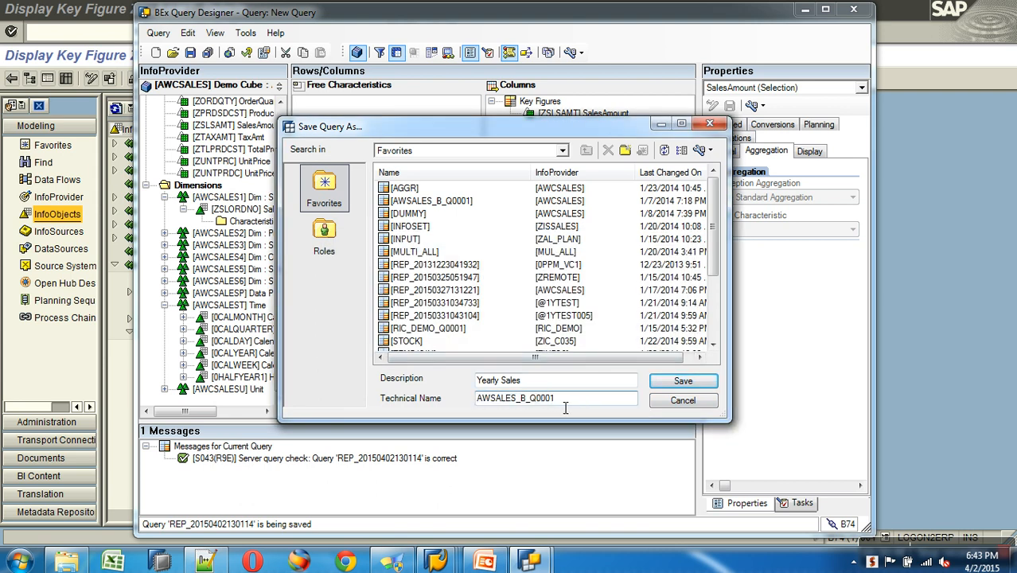
key(BackSpace)
text(5)
double_click(565, 406)
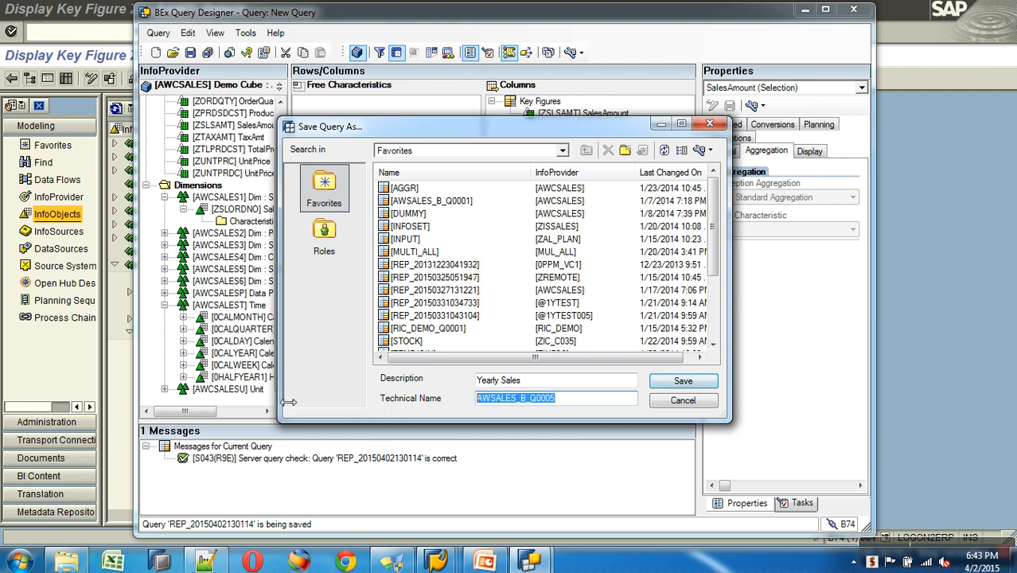
click(670, 381)
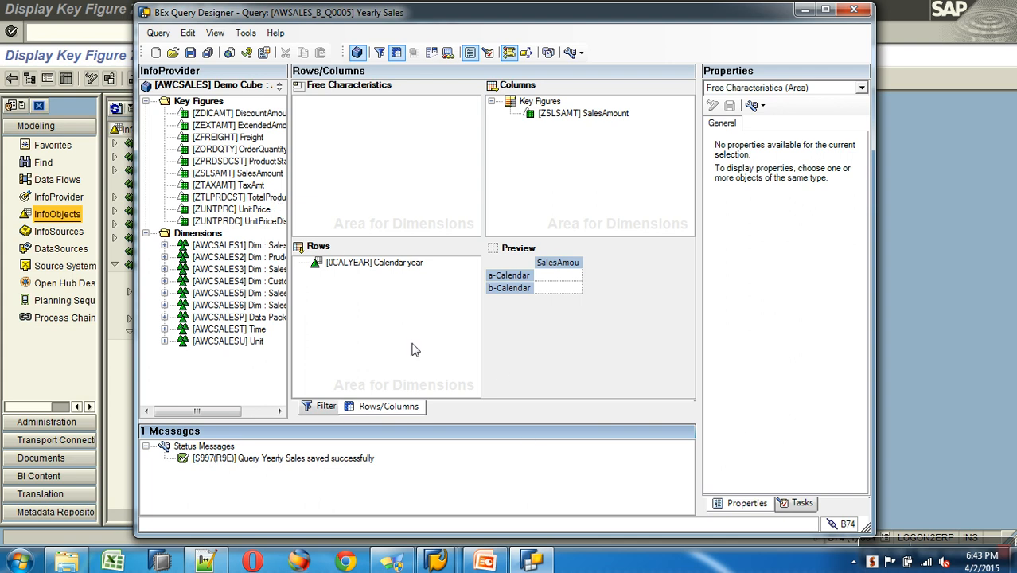
Step: Execute the saved query on the web and display the Yearly Sales query's general properties with its technical name
click(228, 52)
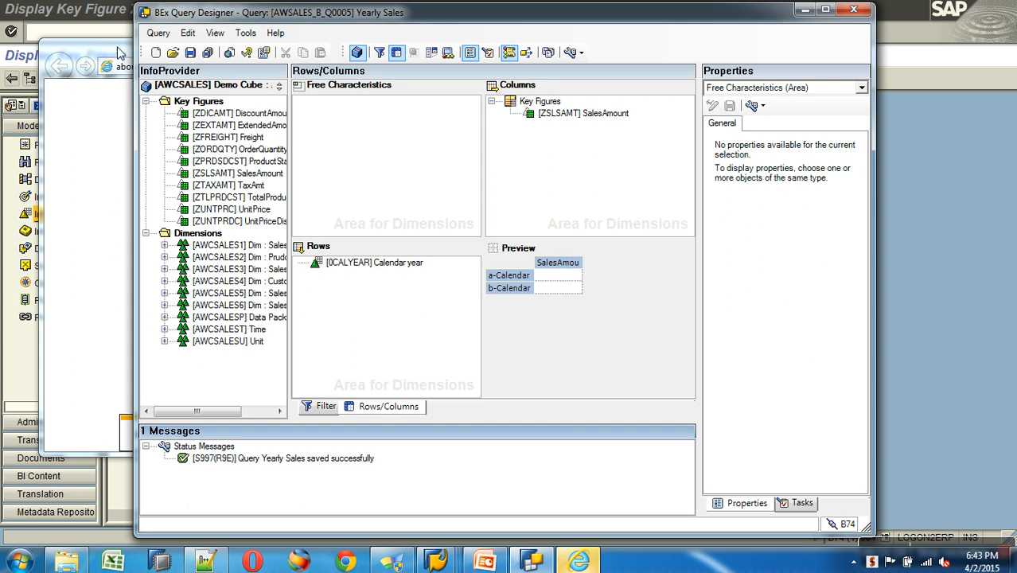
click(862, 87)
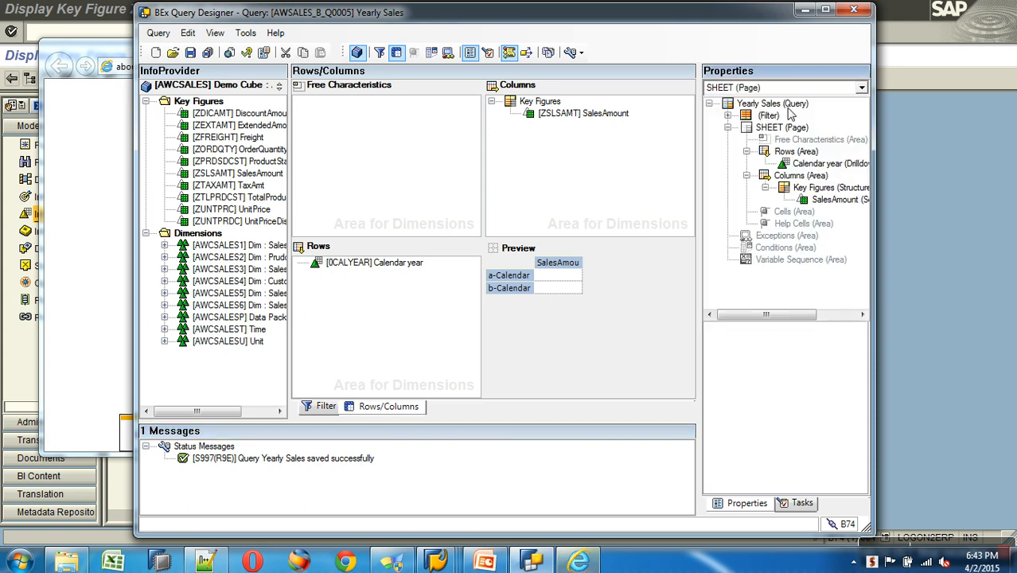
click(788, 108)
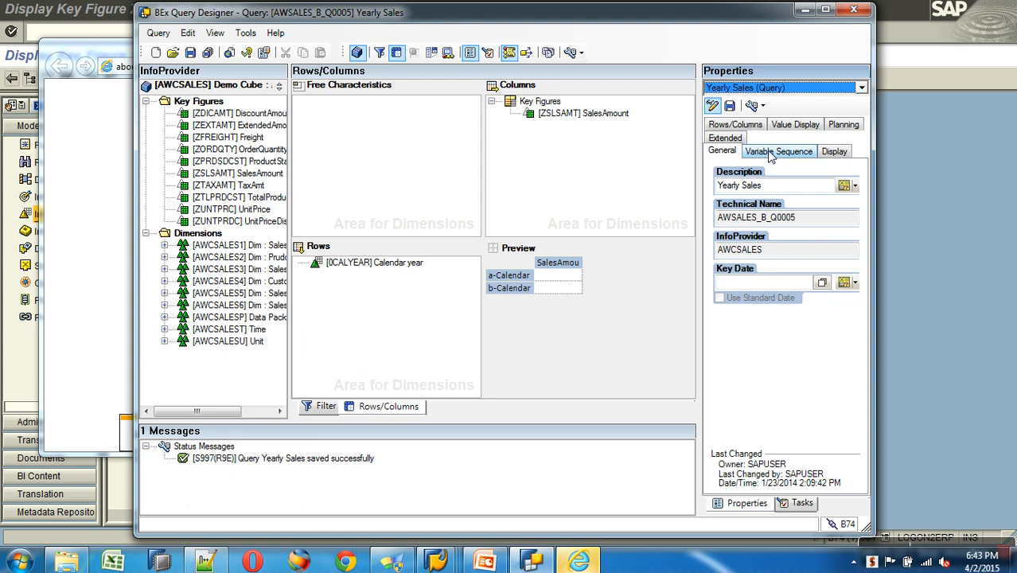
click(811, 219)
double_click(811, 219)
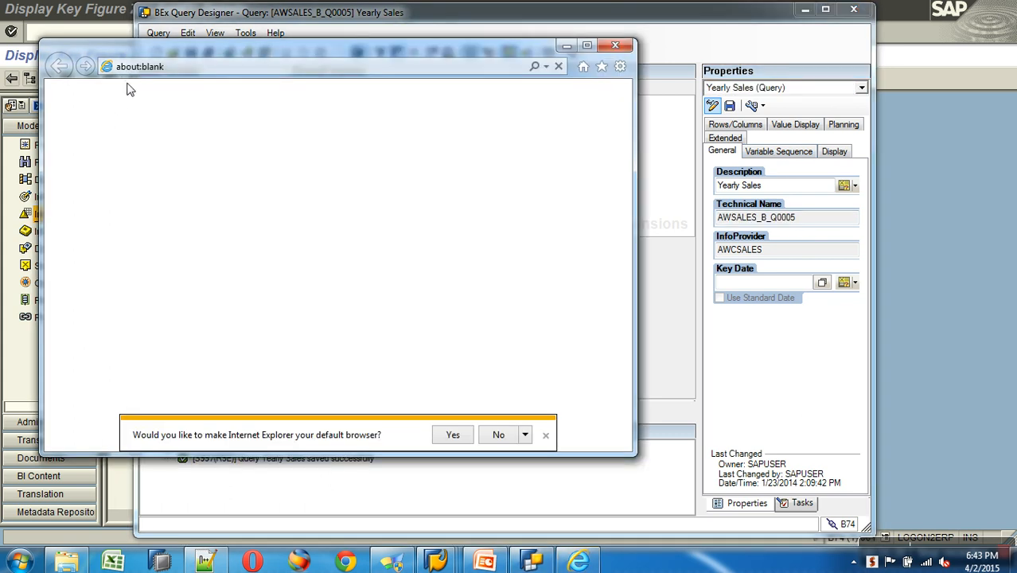
Step: Try to open the suggested ravana.lanka.com:50000 portal address in Internet Explorer and correct its duplicated http prefix
click(140, 67)
text(HT)
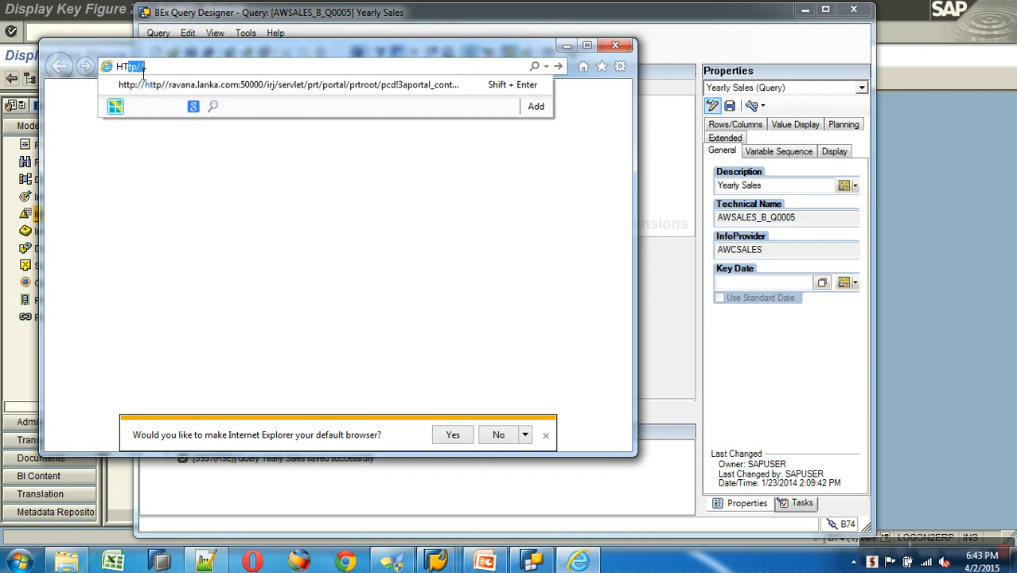
click(299, 84)
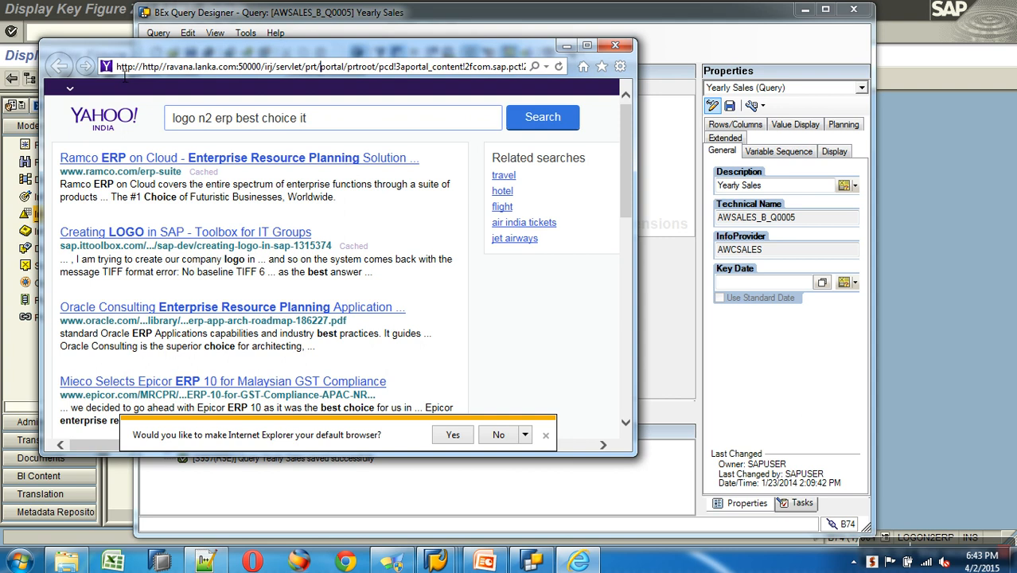
drag(120, 69, 170, 70)
text(http)
key(Return)
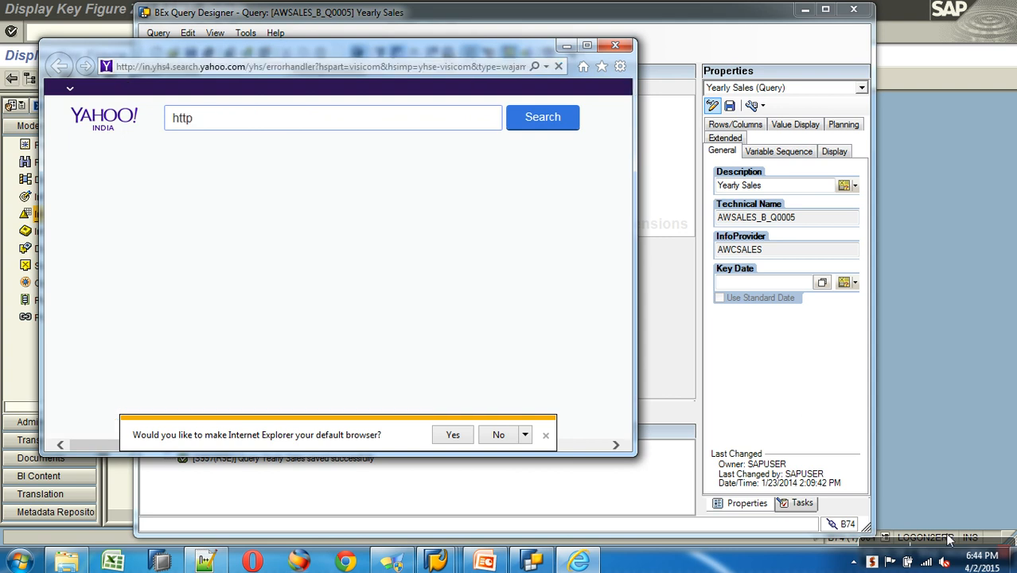